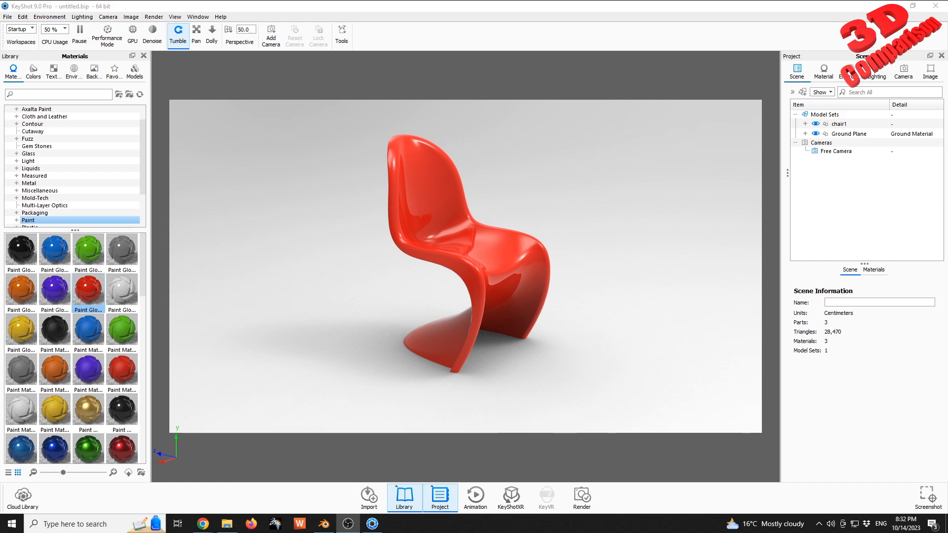
Step: Make a linear pattern of the chair1 model with 5 instances along X
{"action": "left_click", "coordinate": [844, 125]}
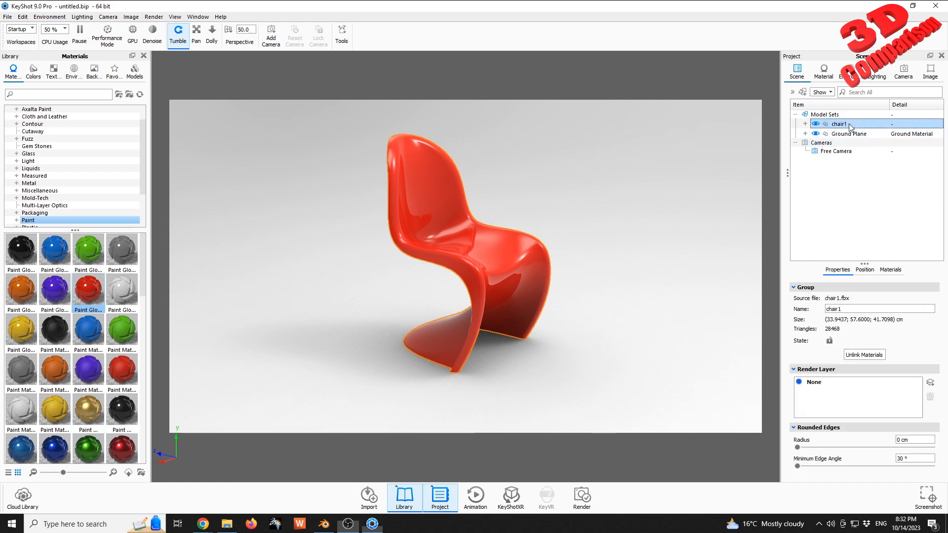
{"action": "right_click", "coordinate": [844, 126]}
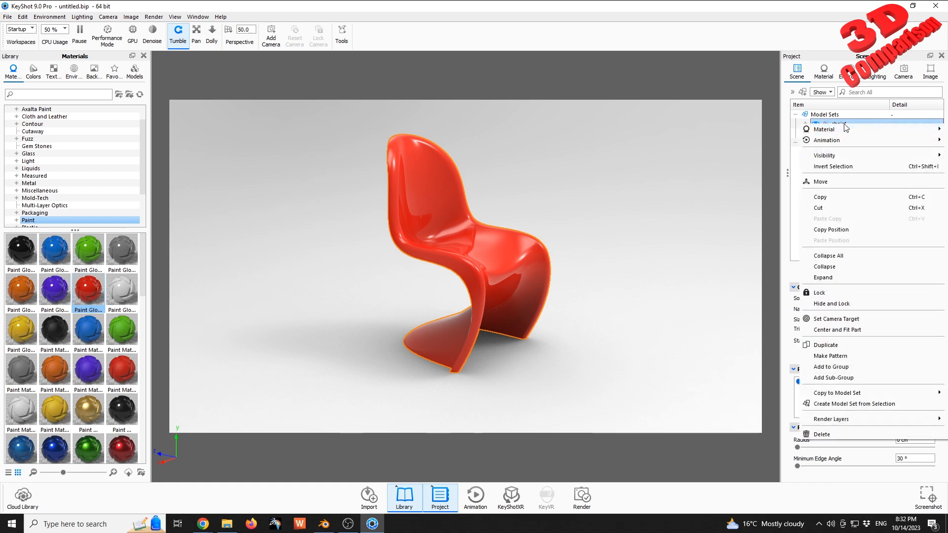
{"action": "left_click", "coordinate": [834, 356]}
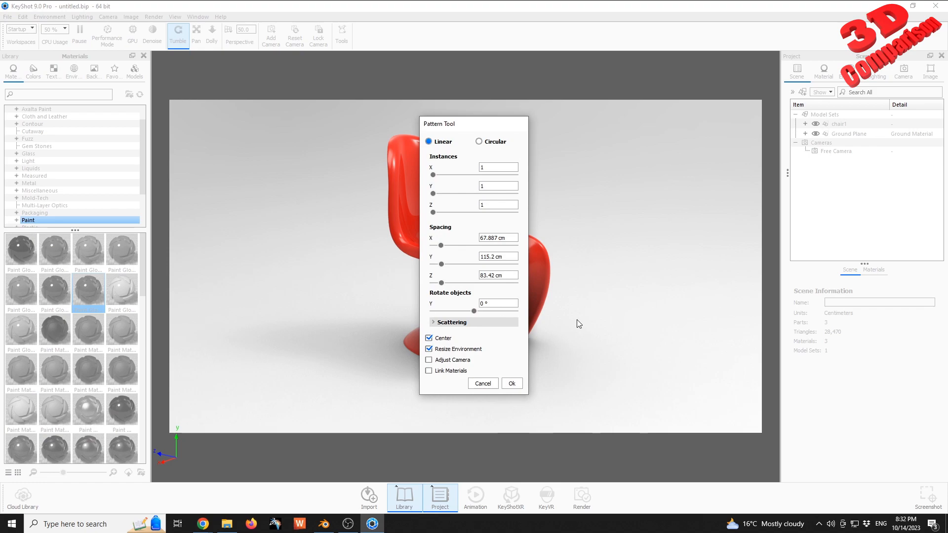
{"action": "left_click_drag", "start_coordinate": [482, 130], "coordinate": [563, 136]}
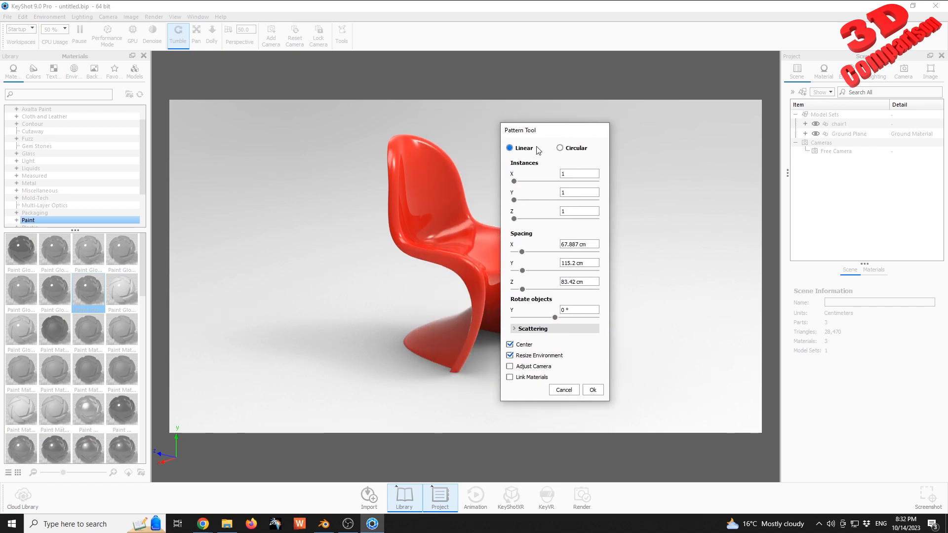
{"action": "double_click", "coordinate": [568, 173]}
{"action": "type", "text": "5"}
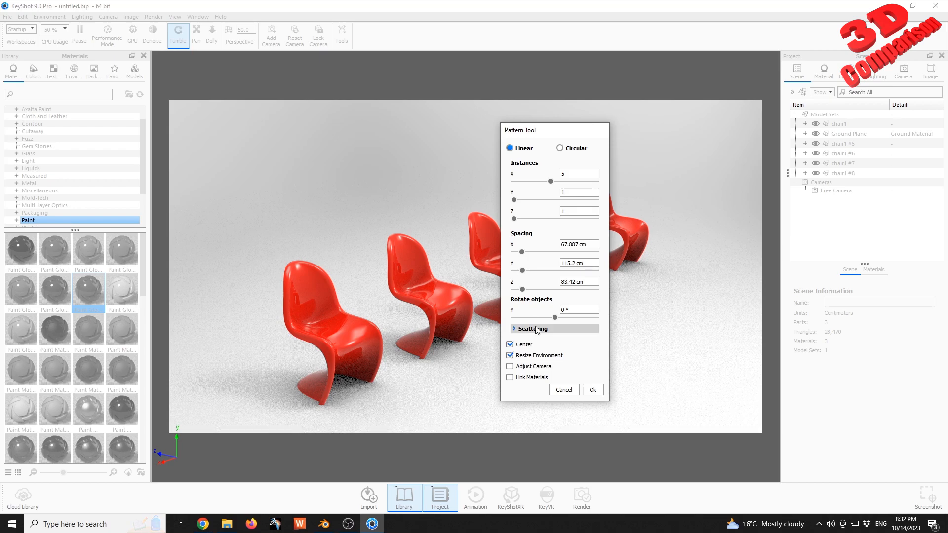
Step: Switch the chair pattern to circular with a count of 12 and a radius of 100
{"action": "left_click", "coordinate": [568, 148]}
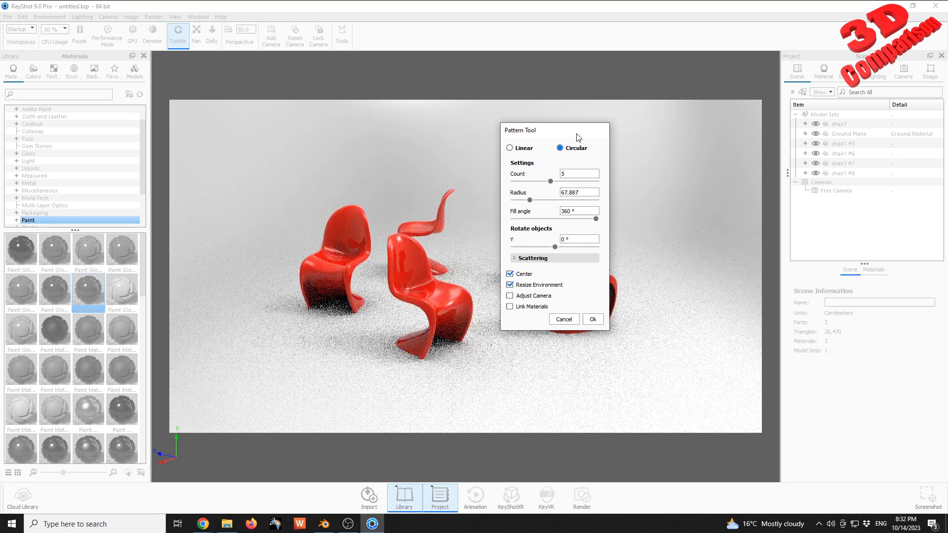
{"action": "left_click_drag", "start_coordinate": [572, 135], "coordinate": [712, 141]}
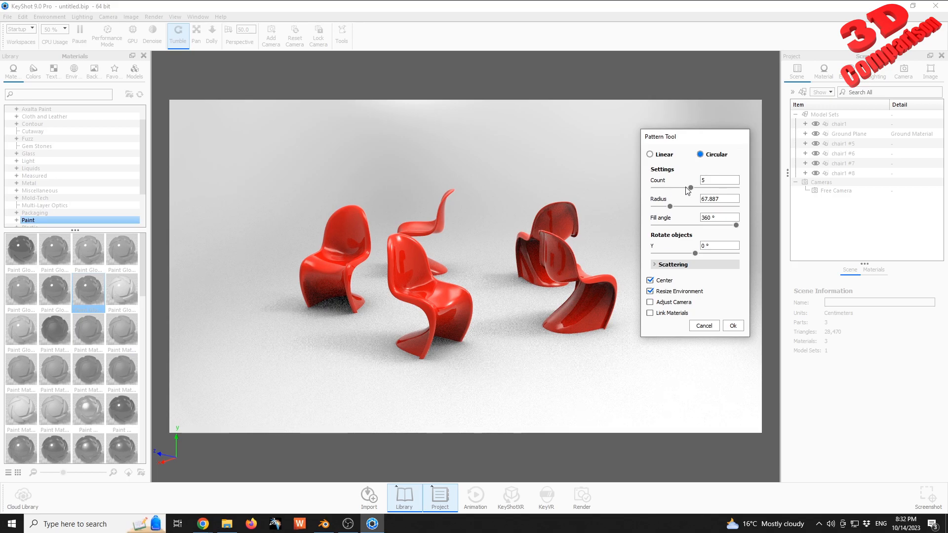
{"action": "double_click", "coordinate": [713, 180]}
{"action": "type", "text": "12"}
{"action": "key", "text": "Return"}
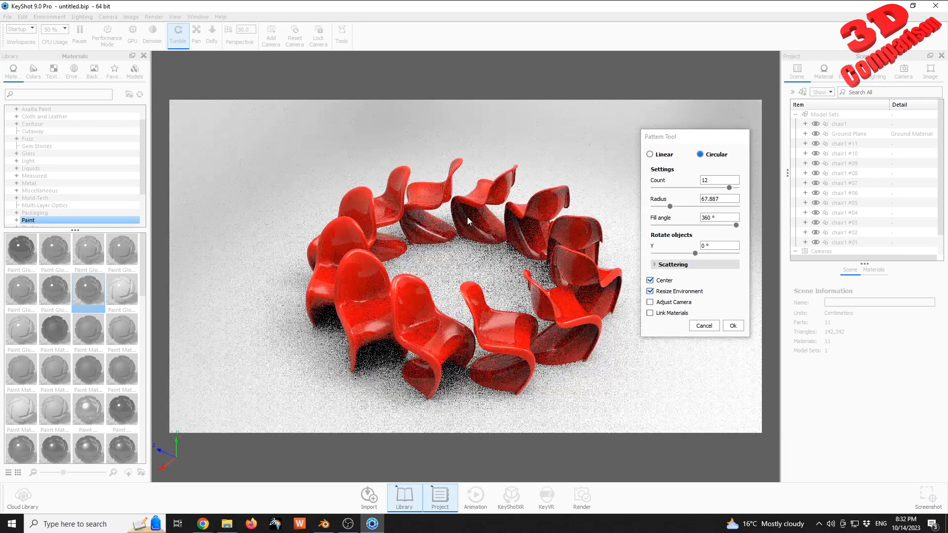
{"action": "left_click_drag", "start_coordinate": [724, 198], "coordinate": [660, 199]}
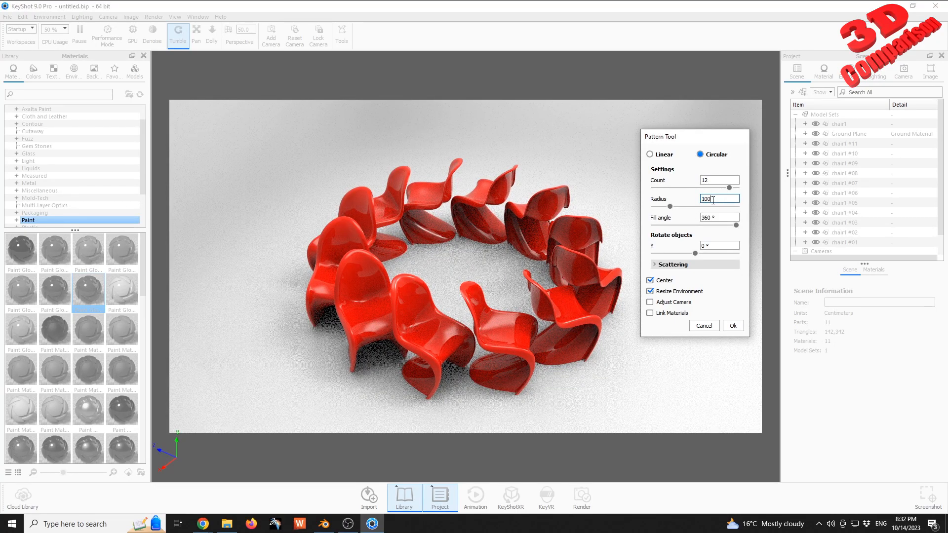
{"action": "type", "text": "100"}
{"action": "key", "text": "Tab"}
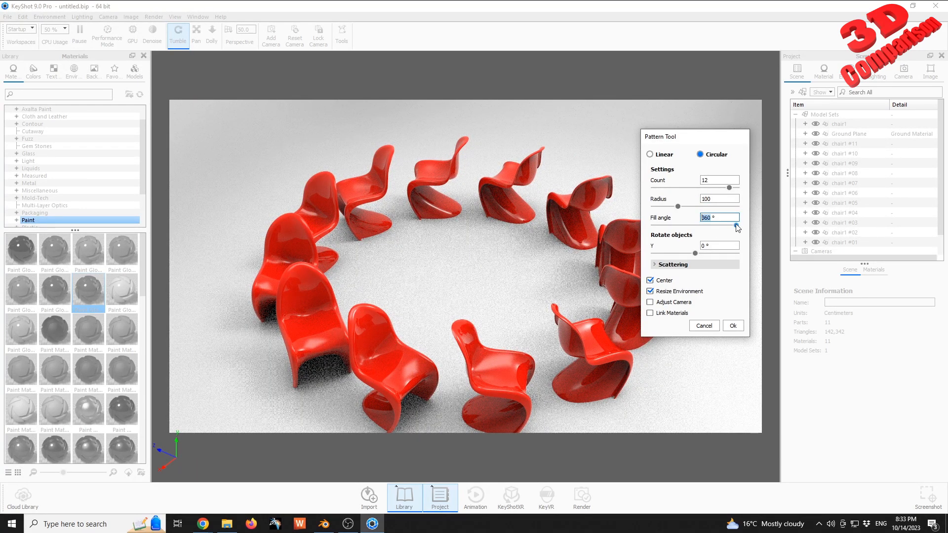
Step: Try reducing the circular pattern's fill angle to 25°, and restore it to 360°
{"action": "left_click_drag", "start_coordinate": [737, 226], "coordinate": [645, 227]}
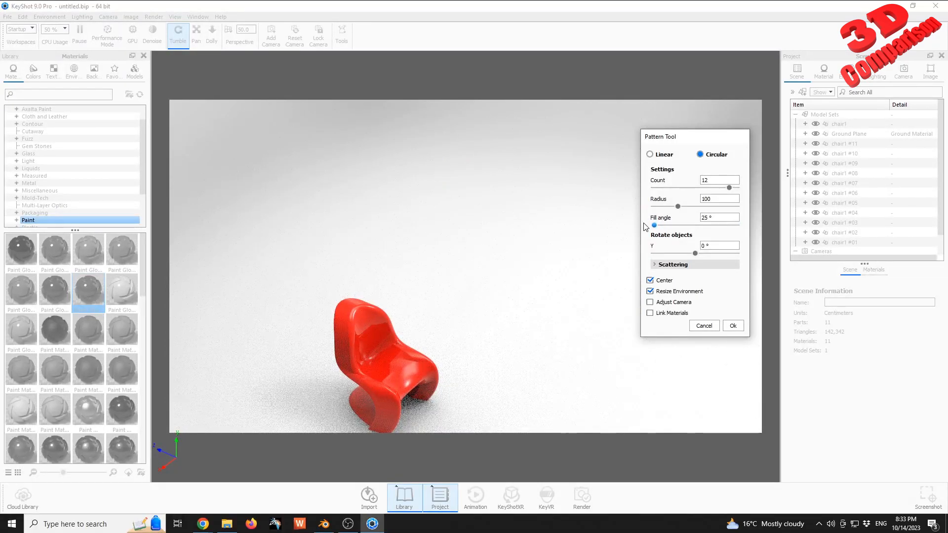
{"action": "left_click_drag", "start_coordinate": [659, 222], "coordinate": [740, 225]}
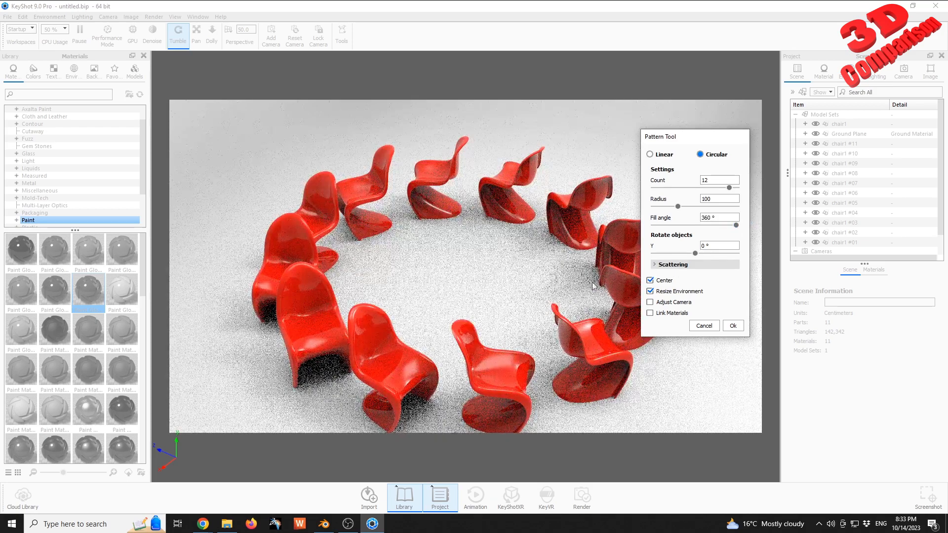
Step: Rotate the patterned chairs 90° about Y and set the pattern radius to 115
{"action": "left_click_drag", "start_coordinate": [582, 298], "coordinate": [549, 281]}
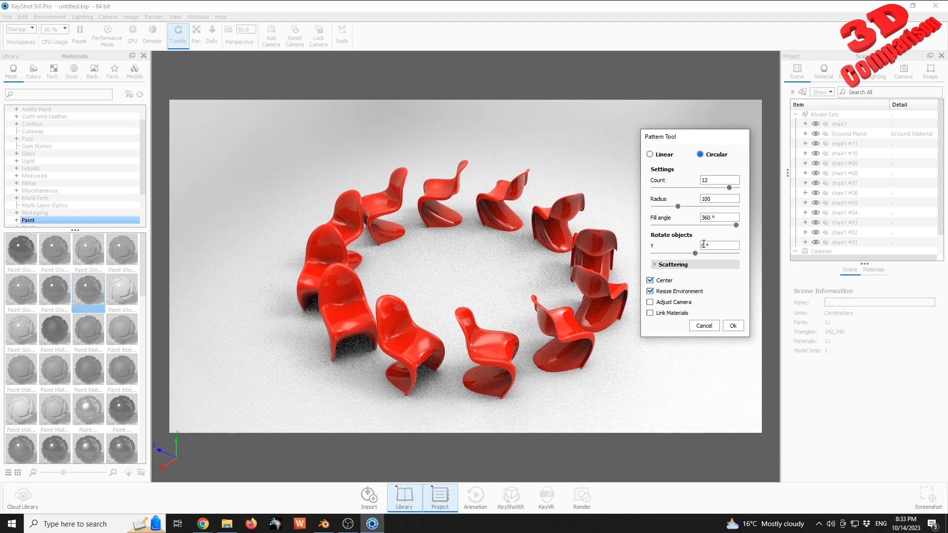
{"action": "left_click_drag", "start_coordinate": [534, 273], "coordinate": [462, 278]}
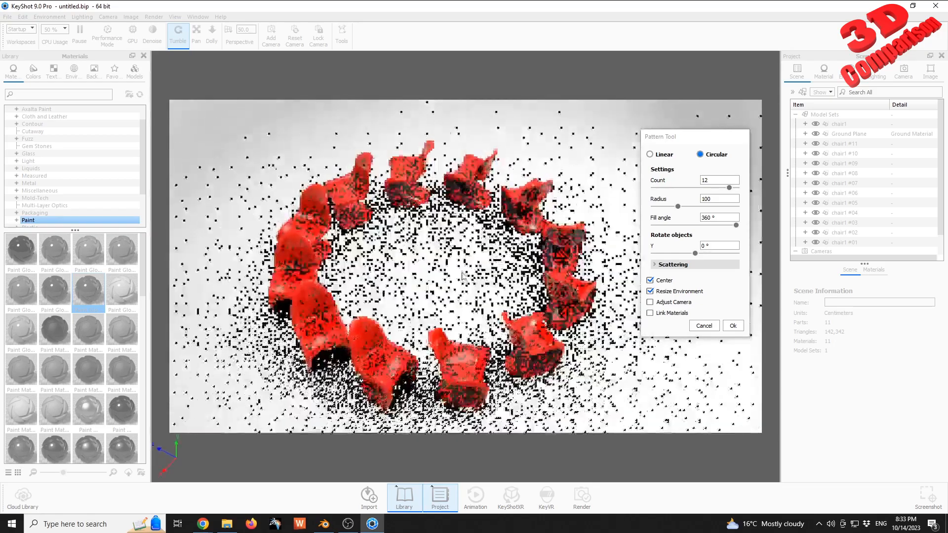
{"action": "double_click", "coordinate": [730, 247]}
{"action": "type", "text": "90"}
{"action": "key", "text": "Return"}
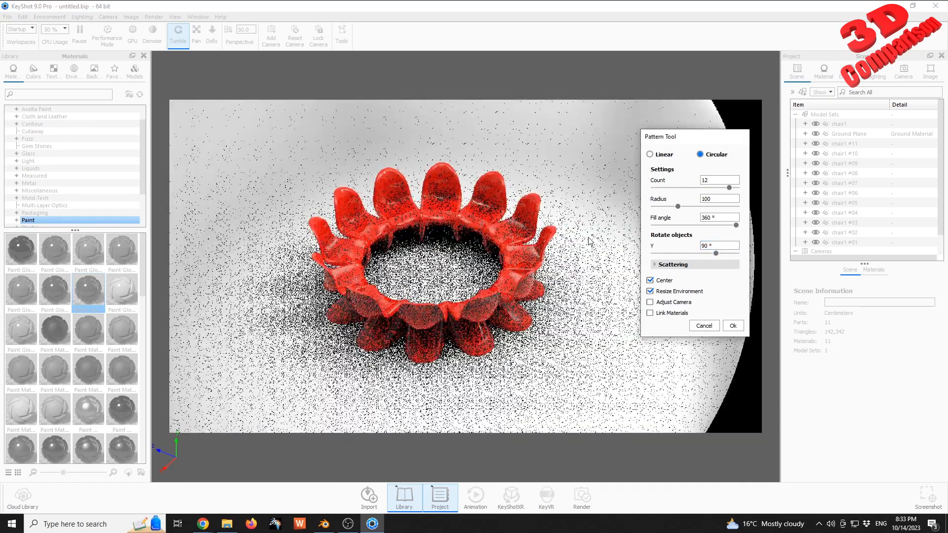
{"action": "scroll", "coordinate": [395, 232], "scroll_direction": "up", "scroll_amount": 5}
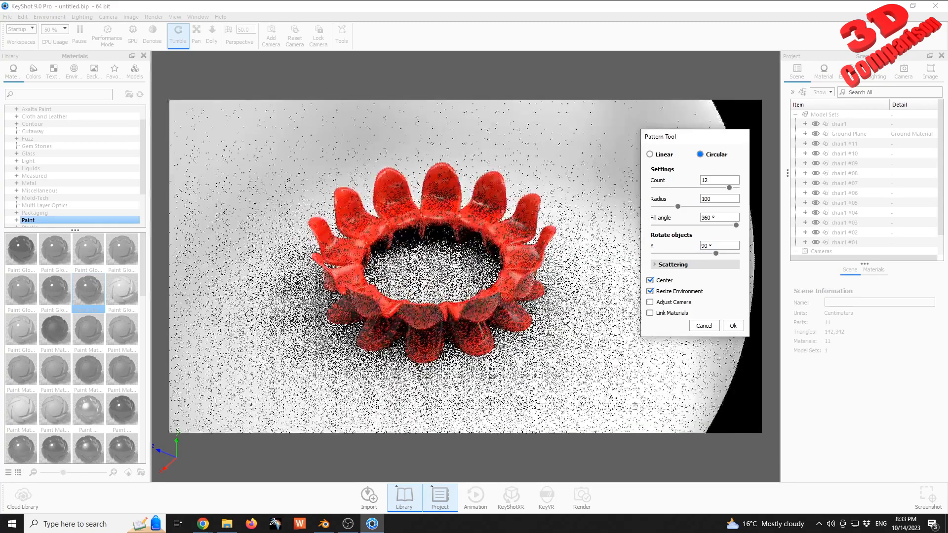
{"action": "double_click", "coordinate": [723, 199]}
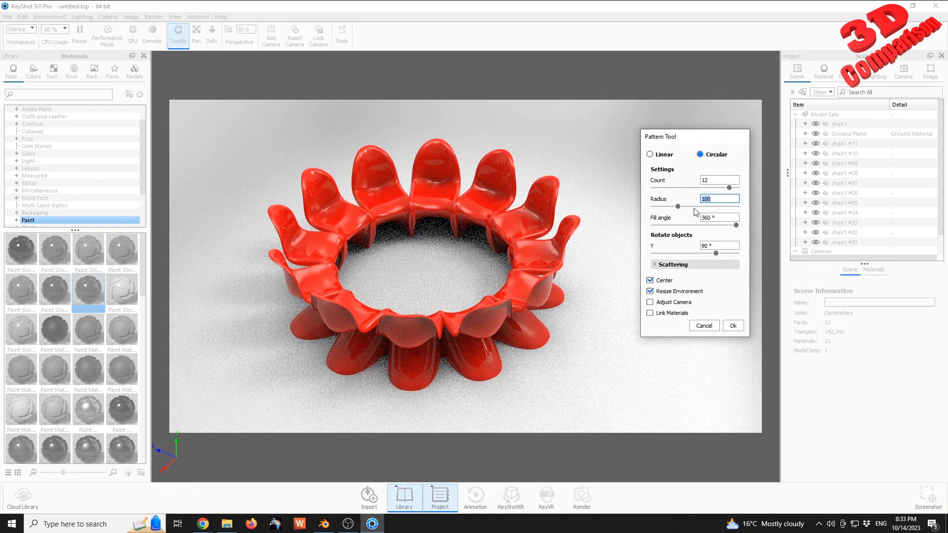
{"action": "type", "text": "115"}
{"action": "key", "text": "Tab"}
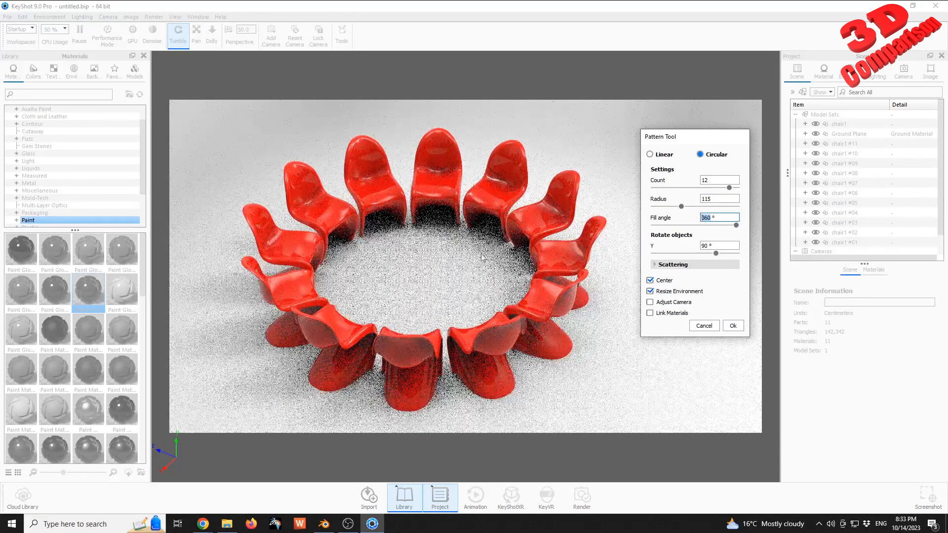
Step: Rotate the patterned chairs to -90° about Y and set the pattern radius to 75
{"action": "key", "text": "Tab"}
{"action": "type", "text": "-90"}
{"action": "key", "text": "Return"}
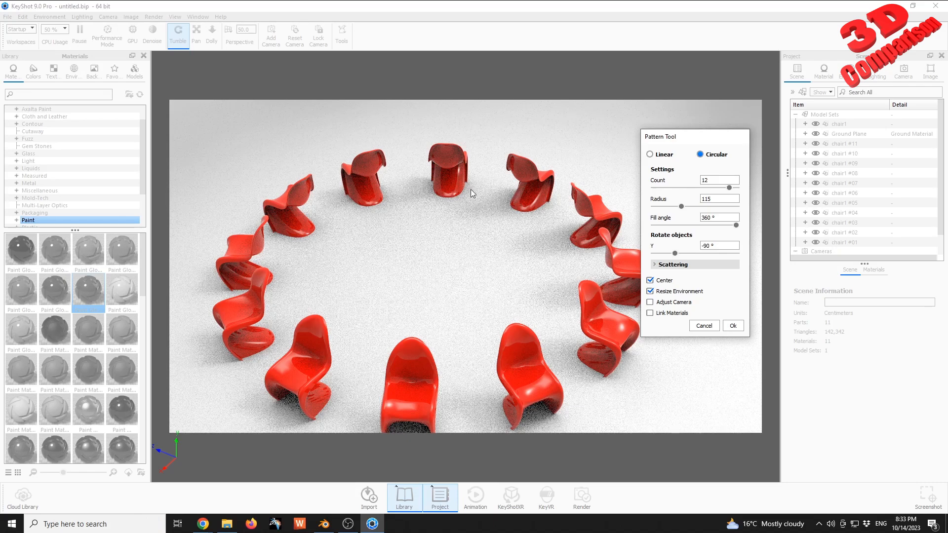
{"action": "left_click_drag", "start_coordinate": [710, 199], "coordinate": [646, 205]}
{"action": "type", "text": "75"}
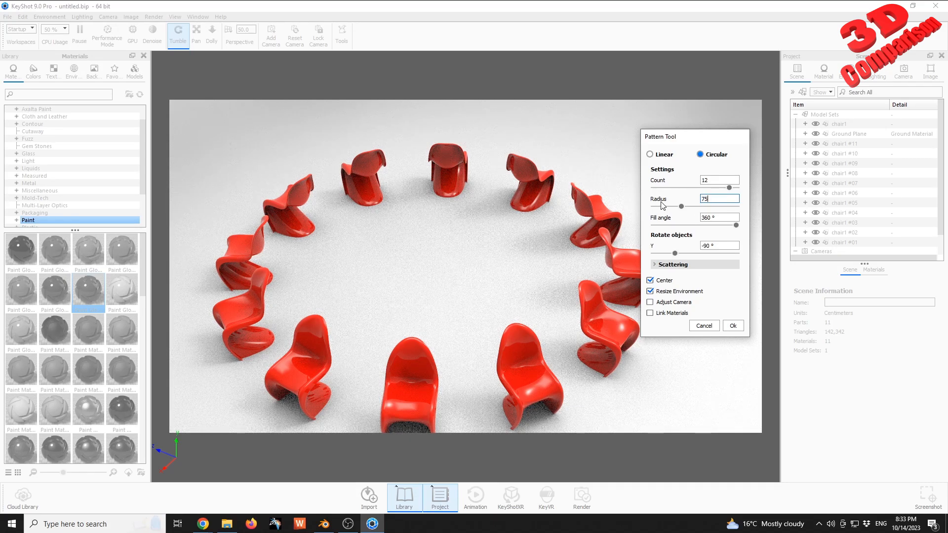
{"action": "key", "text": "Tab"}
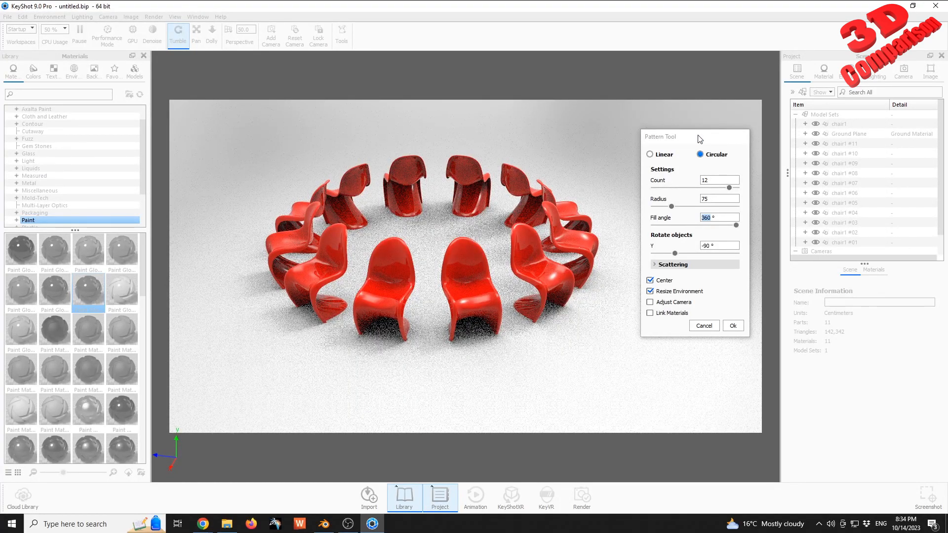
Step: Try radial scattering values of 5% and 55% on the circular chair pattern
{"action": "left_click_drag", "start_coordinate": [698, 138], "coordinate": [677, 144]}
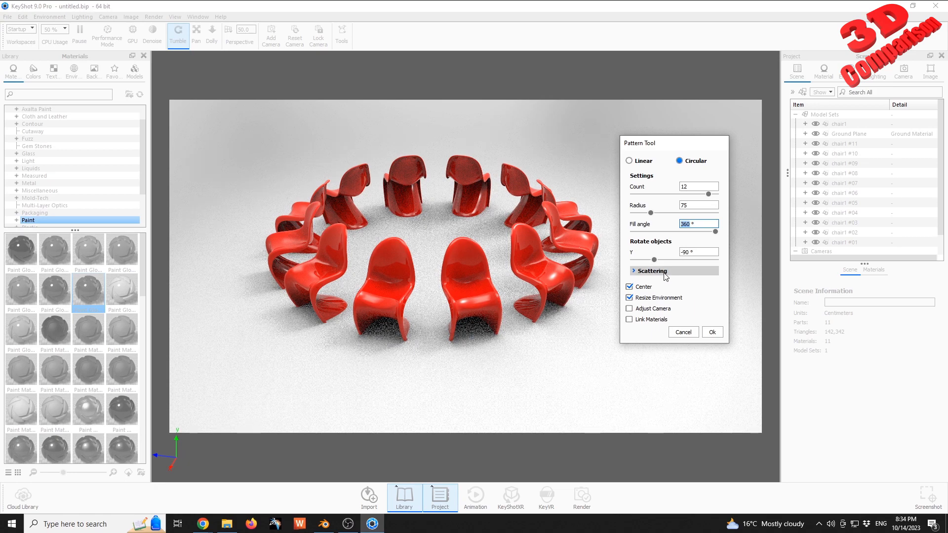
{"action": "left_click", "coordinate": [664, 272]}
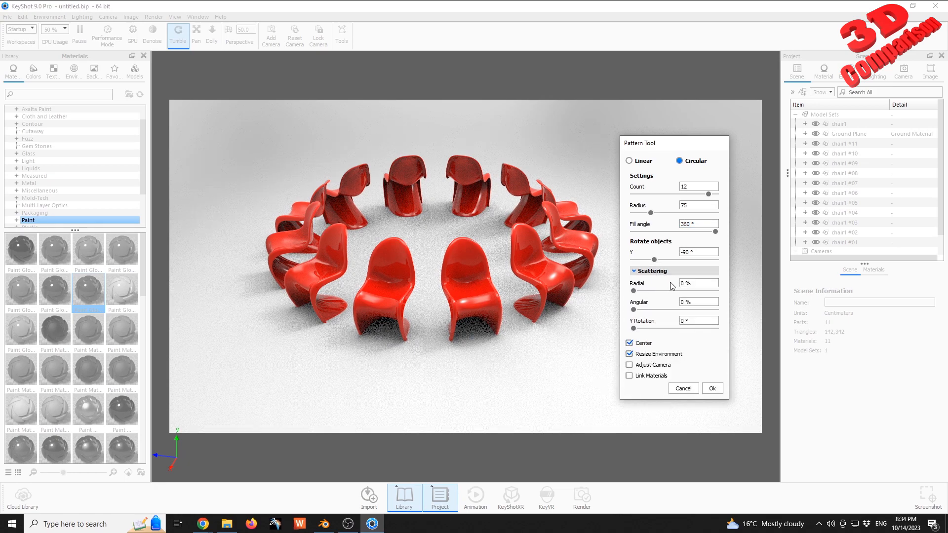
{"action": "double_click", "coordinate": [697, 285]}
{"action": "type", "text": "5"}
{"action": "key", "text": "Tab"}
{"action": "left_click_drag", "start_coordinate": [687, 282], "coordinate": [619, 276]}
{"action": "type", "text": "55"}
{"action": "key", "text": "Tab"}
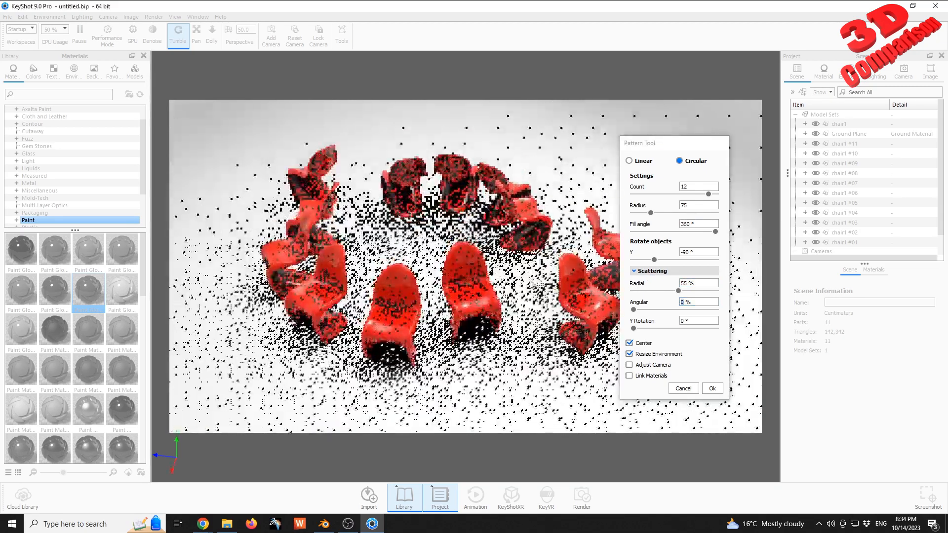
Step: Try 15% radial scattering on the chair pattern, and reset it to 0%
{"action": "left_click_drag", "start_coordinate": [700, 284], "coordinate": [640, 283]}
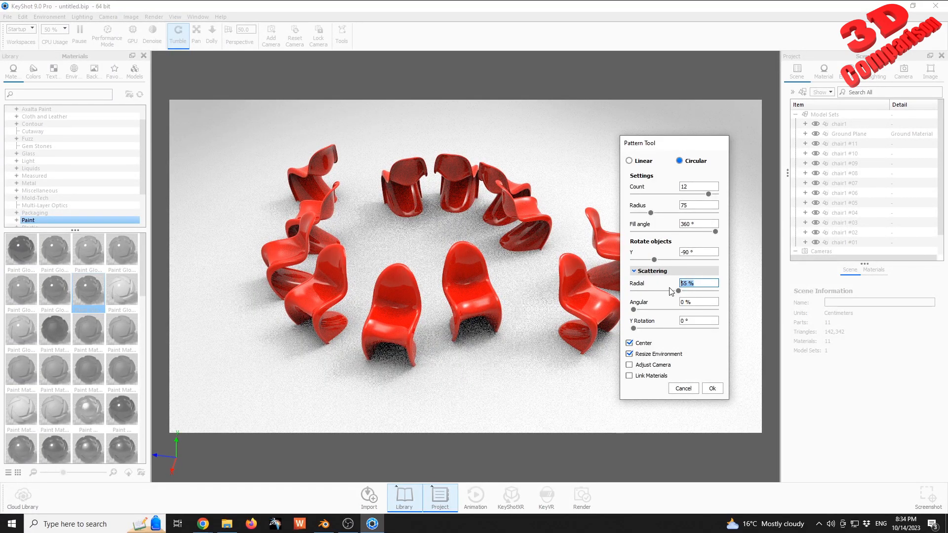
{"action": "type", "text": "15"}
{"action": "key", "text": "Tab"}
{"action": "left_click_drag", "start_coordinate": [697, 283], "coordinate": [647, 283]}
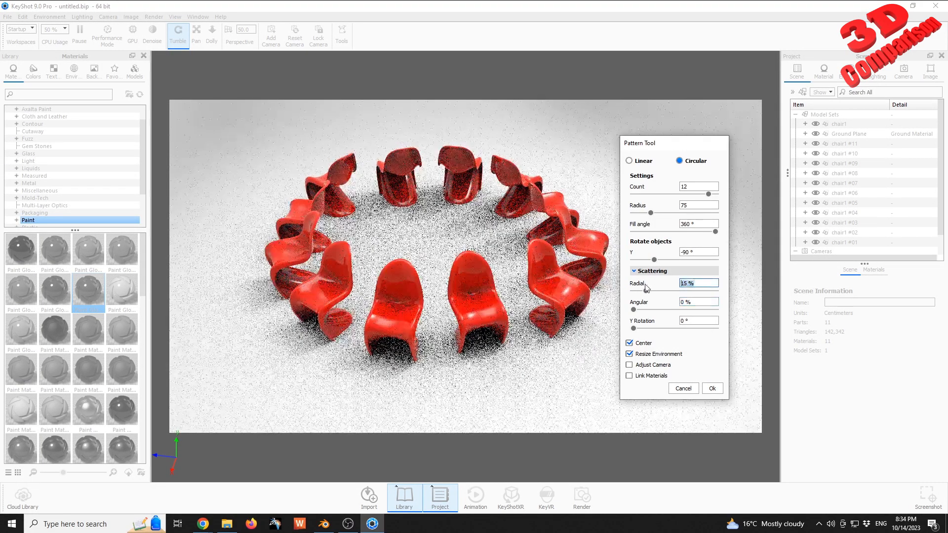
{"action": "type", "text": "0"}
{"action": "key", "text": "Tab"}
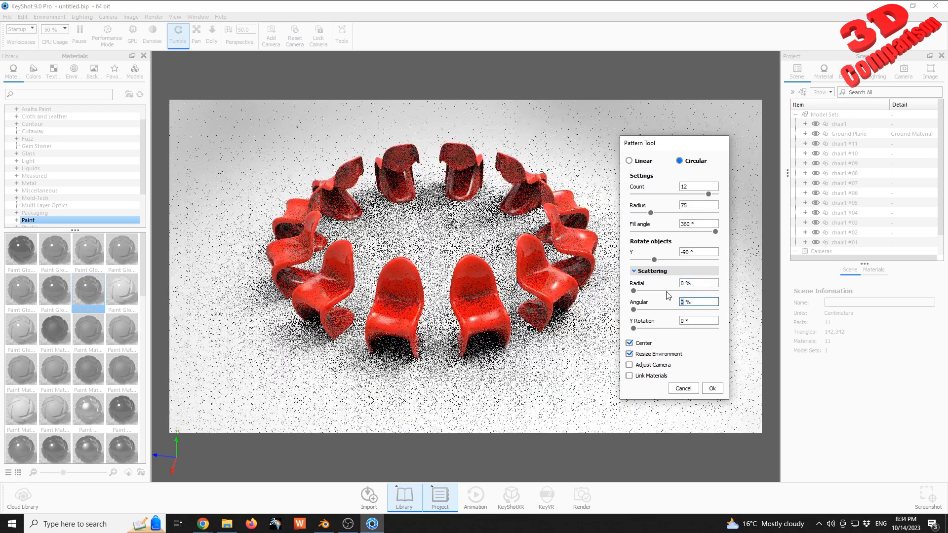
Step: Cancel the circular pattern of the chair and close KeyShot
{"action": "left_click", "coordinate": [683, 389]}
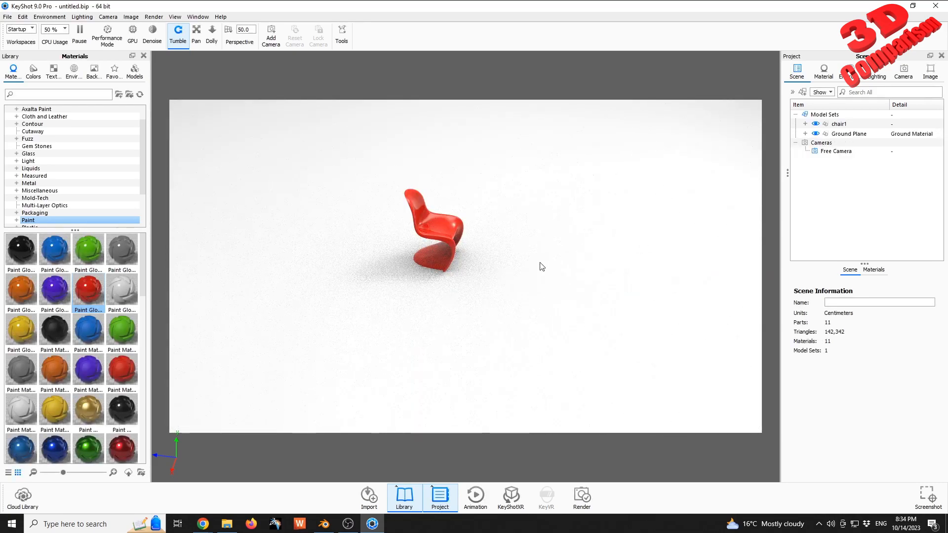
{"action": "left_click_drag", "start_coordinate": [535, 257], "coordinate": [485, 236]}
{"action": "scroll", "coordinate": [484, 234], "scroll_direction": "down", "scroll_amount": 2}
{"action": "scroll", "coordinate": [484, 237], "scroll_direction": "up", "scroll_amount": 3}
{"action": "left_click", "coordinate": [935, 6]}
{"action": "left_click", "coordinate": [497, 271]}
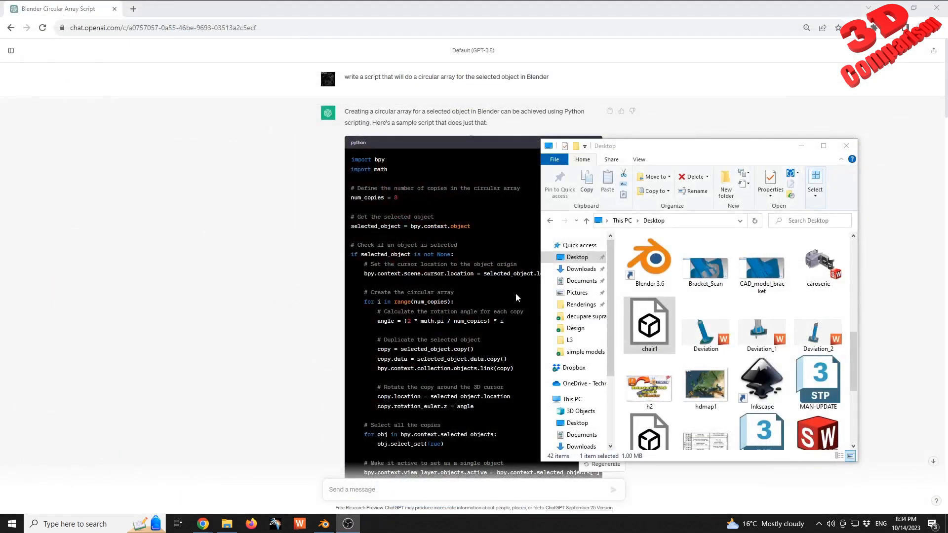
Step: Switch to Blender and import the FBX model chair1.fbx from the Desktop folder
{"action": "left_click", "coordinate": [227, 365]}
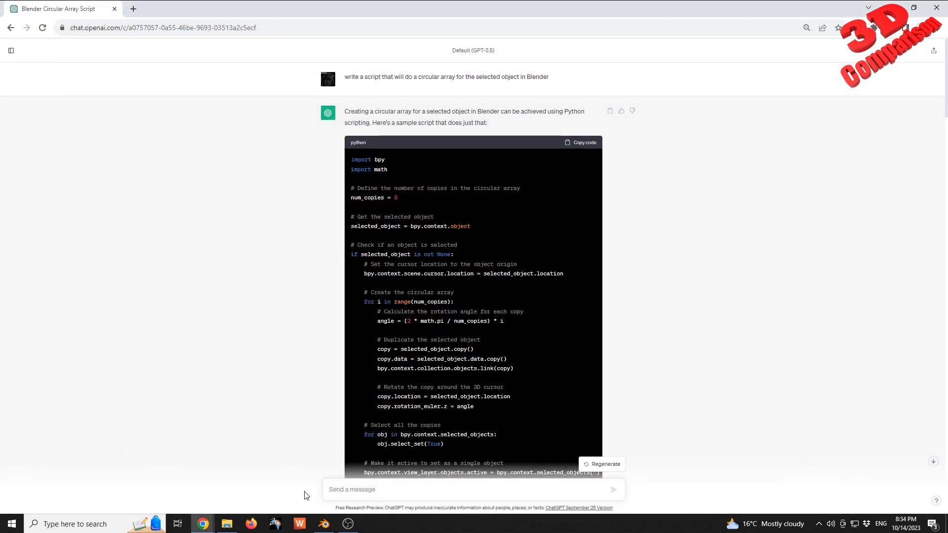
{"action": "left_click", "coordinate": [323, 523]}
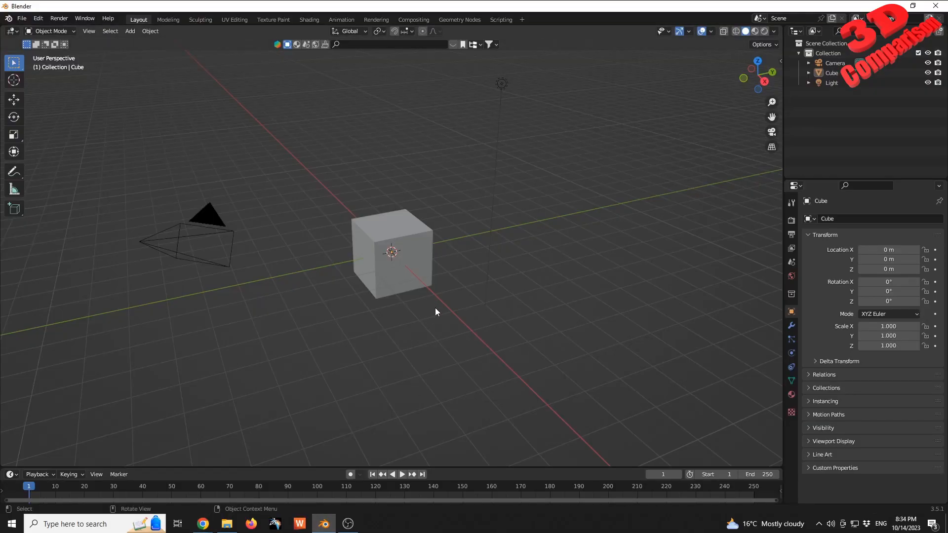
{"action": "left_click", "coordinate": [22, 19]}
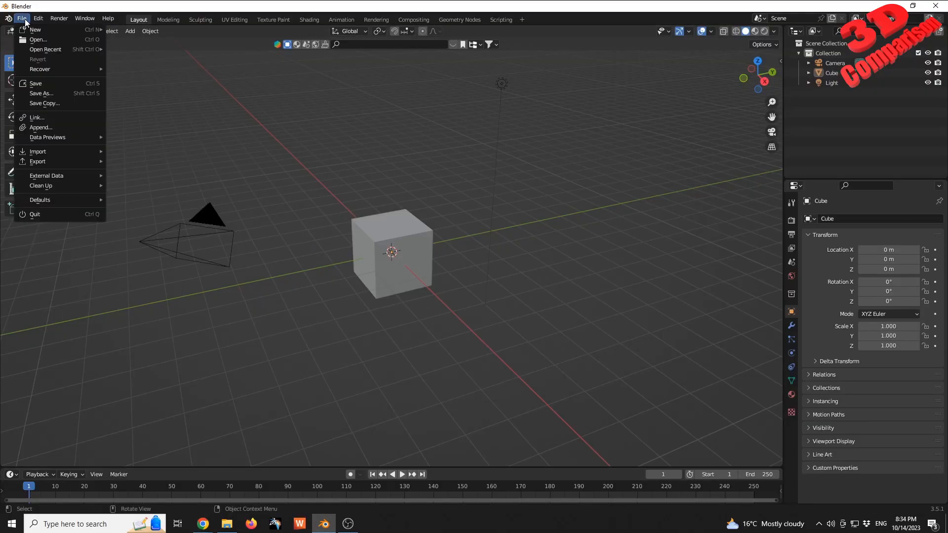
{"action": "mouse_move", "coordinate": [83, 152]}
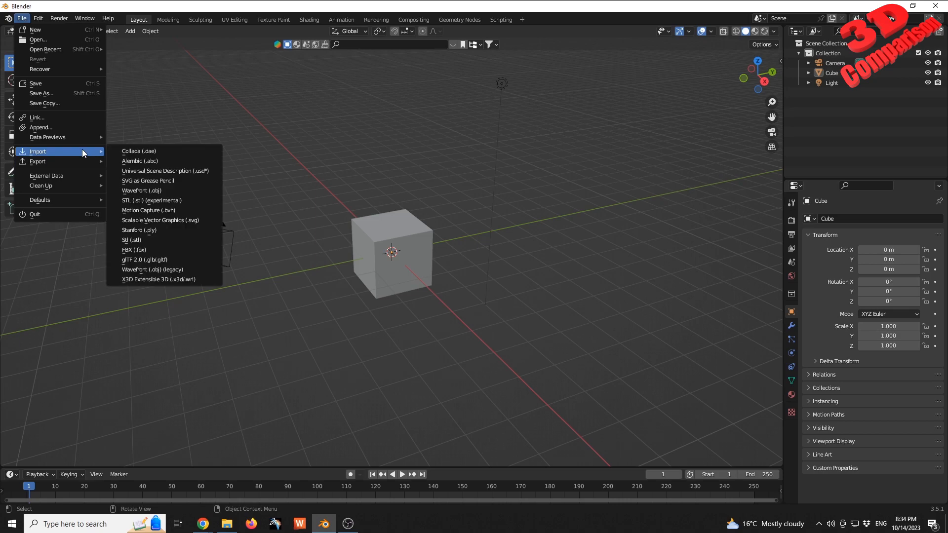
{"action": "left_click", "coordinate": [158, 253]}
{"action": "left_click", "coordinate": [258, 239]}
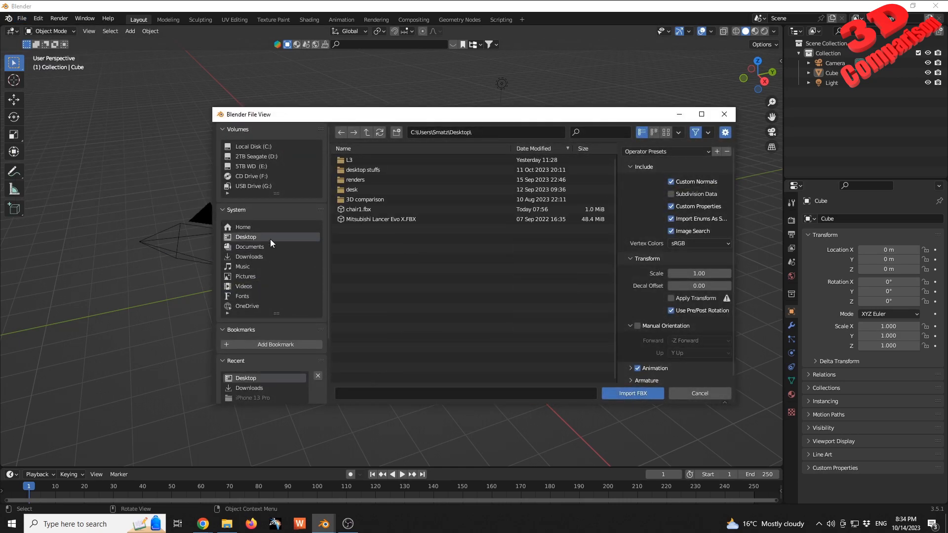
{"action": "double_click", "coordinate": [359, 208]}
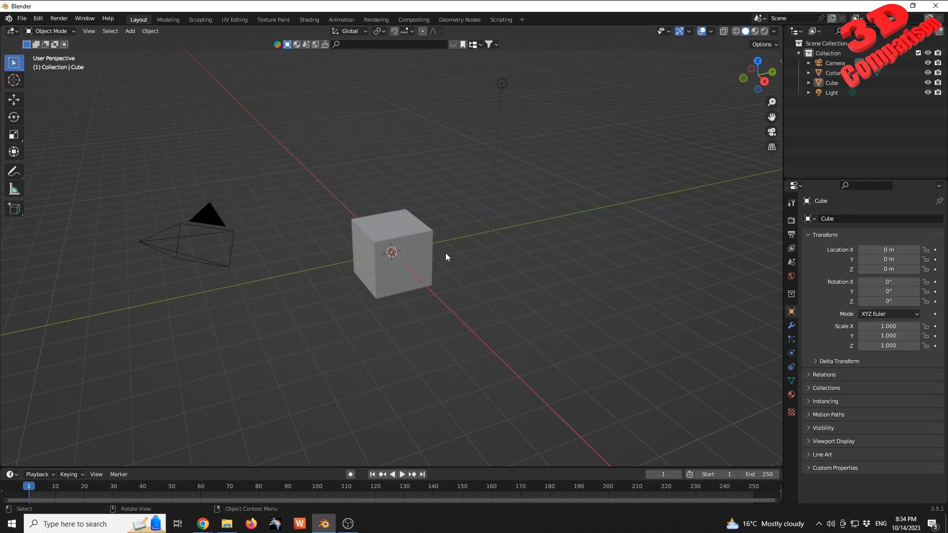
Step: Delete the default cube from the scene
{"action": "scroll", "coordinate": [446, 253], "scroll_direction": "up", "scroll_amount": 5}
{"action": "left_click", "coordinate": [457, 223]}
{"action": "key", "text": "Delete"}
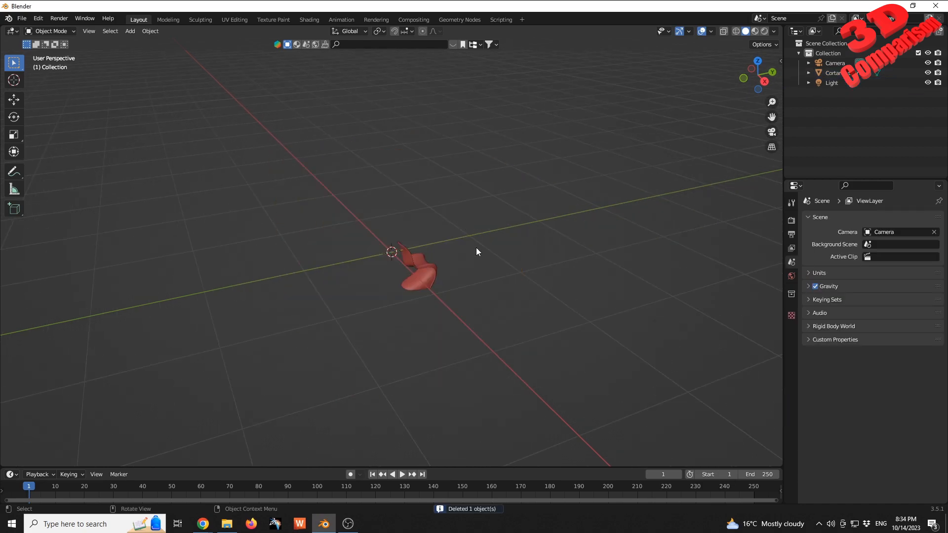
Step: Set the chair's Y and Z location to 0 m
{"action": "middle_click_drag", "start_coordinate": [421, 268], "coordinate": [491, 279]}
{"action": "scroll", "coordinate": [434, 260], "scroll_direction": "up", "scroll_amount": 8}
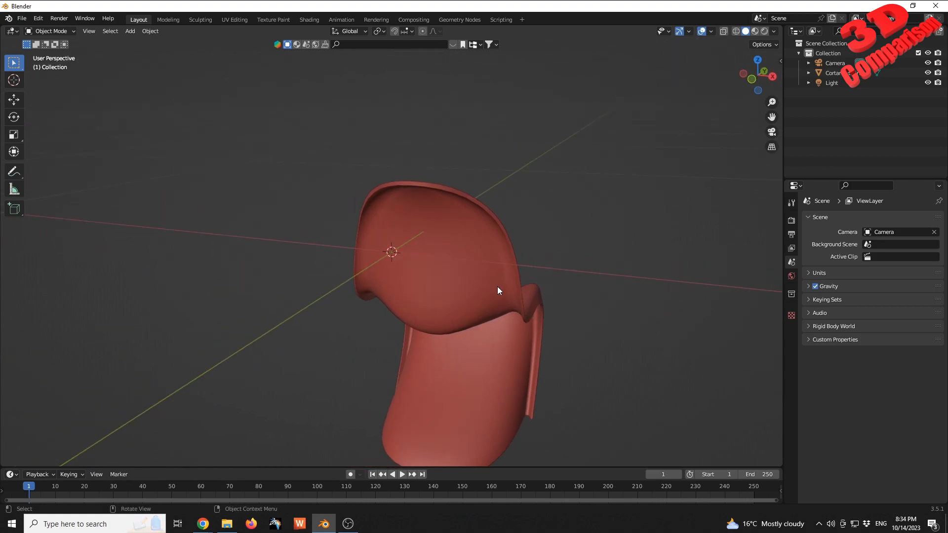
{"action": "left_click", "coordinate": [479, 282]}
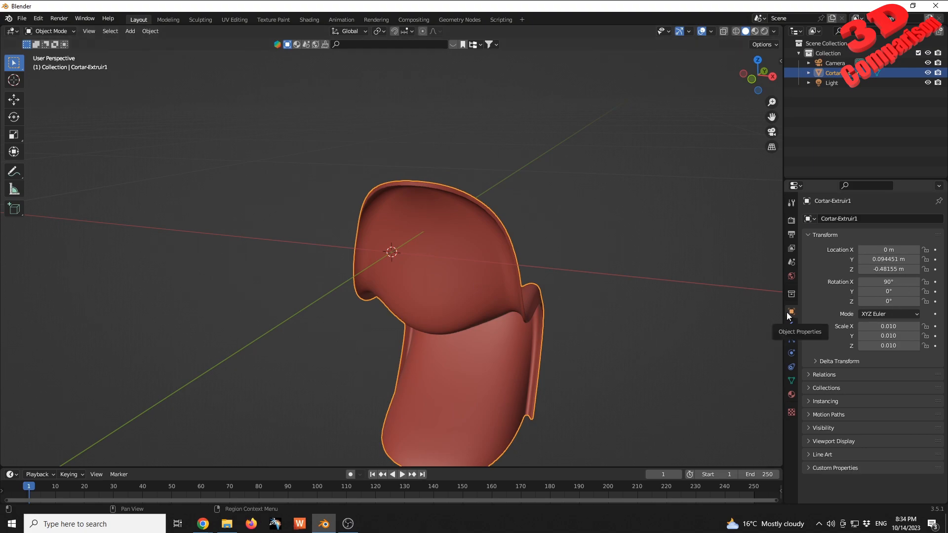
{"action": "double_click", "coordinate": [888, 260]}
{"action": "type", "text": "0"}
{"action": "key", "text": "Return"}
{"action": "left_click", "coordinate": [888, 269]}
{"action": "type", "text": "0"}
{"action": "key", "text": "Return"}
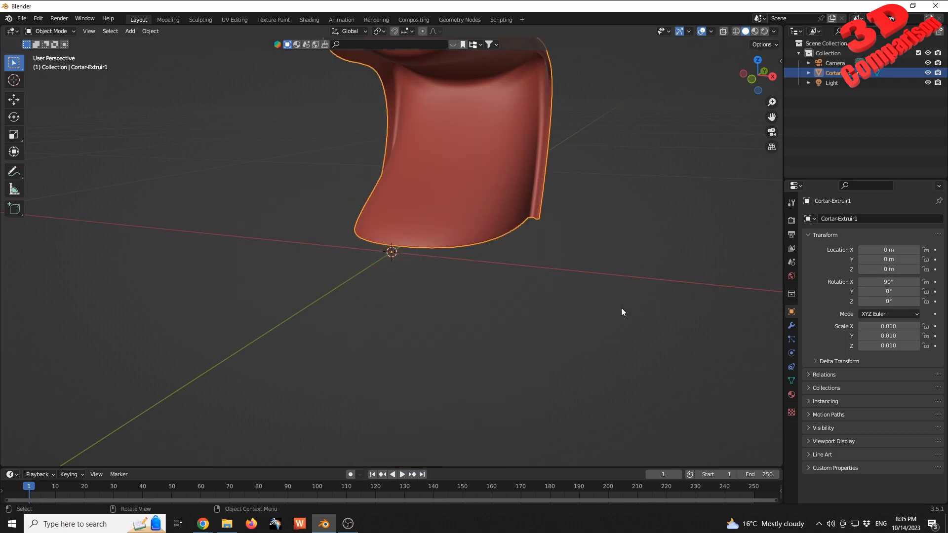
Step: Add an Array modifier to the chair
{"action": "left_click", "coordinate": [566, 274]}
{"action": "middle_click_drag", "start_coordinate": [469, 270], "coordinate": [480, 250]}
{"action": "scroll", "coordinate": [389, 254], "scroll_direction": "down", "scroll_amount": 5}
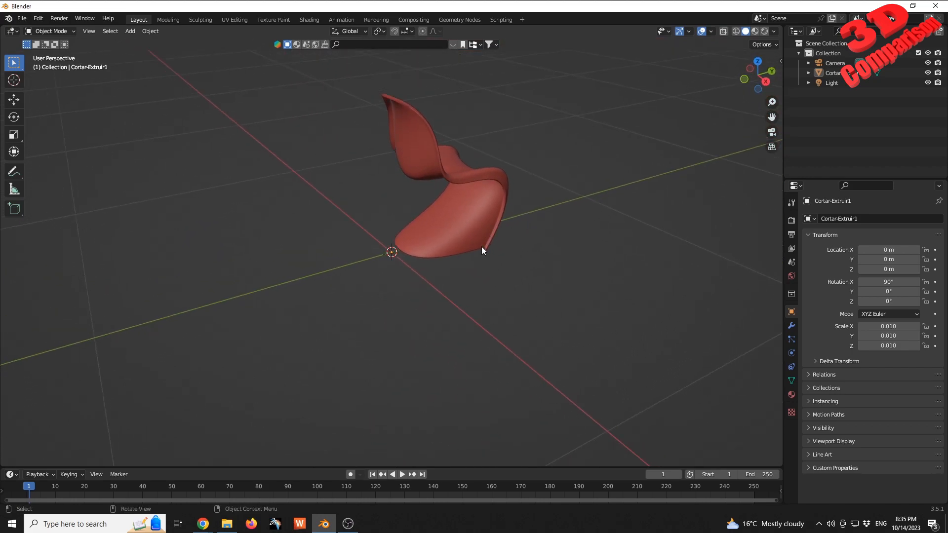
{"action": "middle_click_drag", "start_coordinate": [526, 229], "coordinate": [457, 256]}
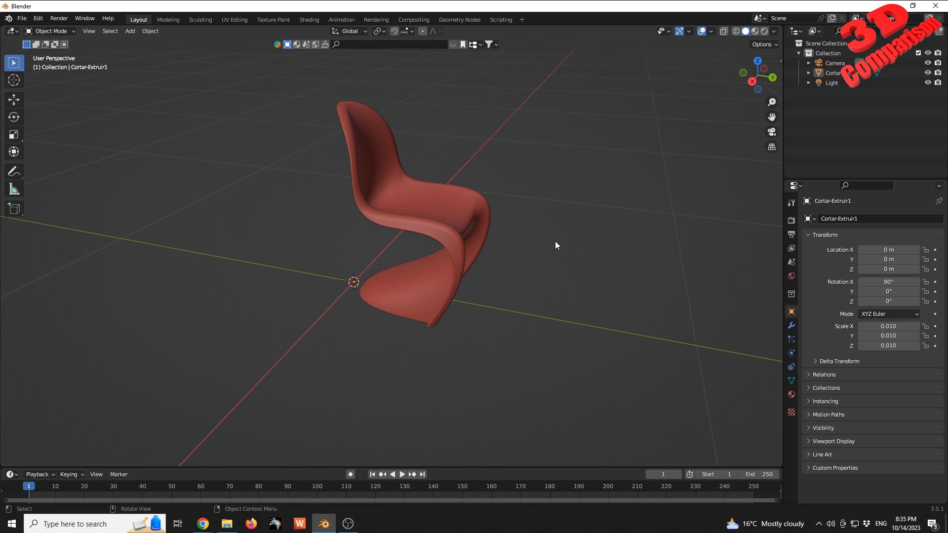
{"action": "left_click", "coordinate": [428, 194]}
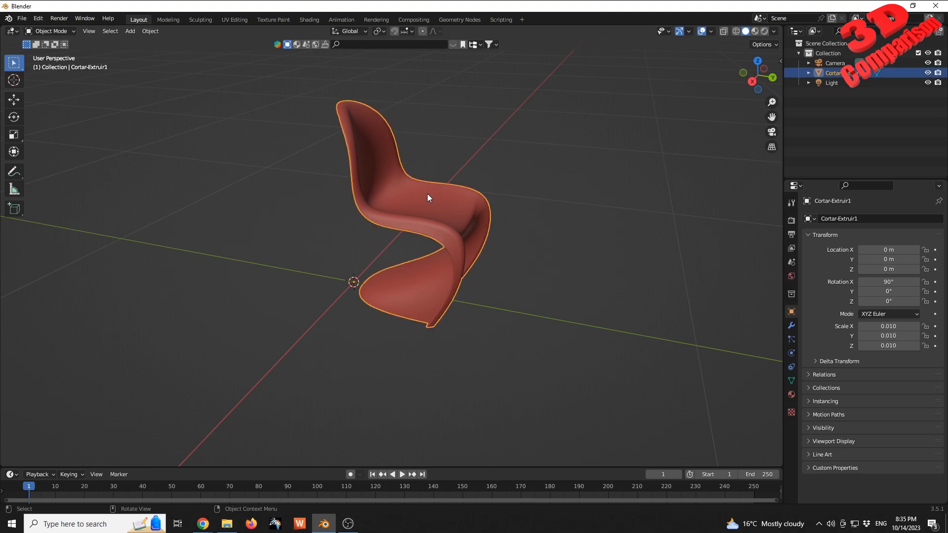
{"action": "left_click", "coordinate": [791, 326]}
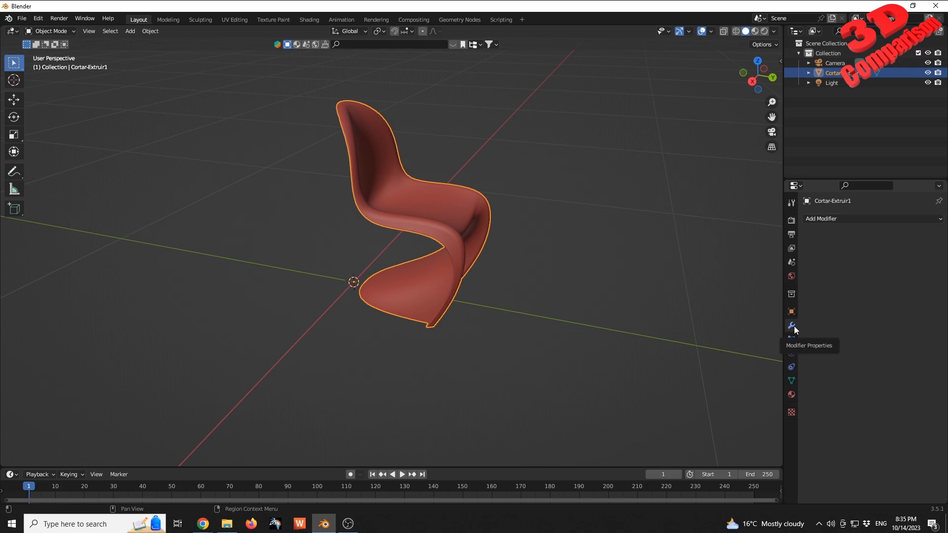
{"action": "left_click", "coordinate": [838, 218]}
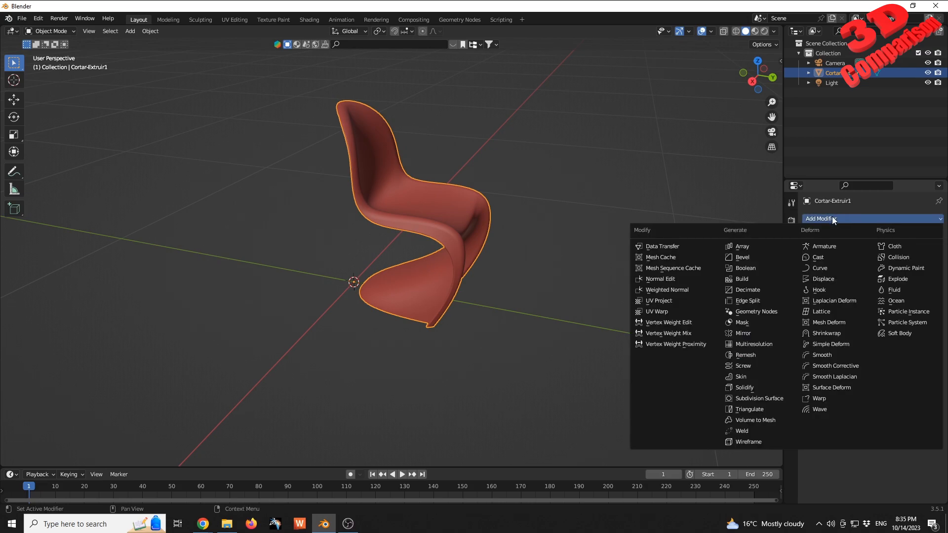
{"action": "left_click", "coordinate": [742, 247]}
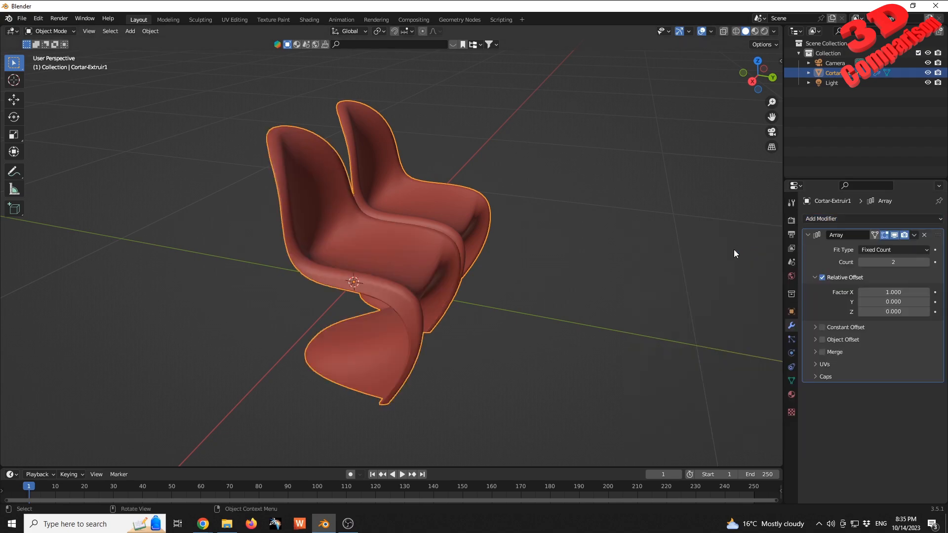
Step: Set the chair array to a count of 5 with a relative offset X factor of 1.5
{"action": "scroll", "coordinate": [514, 273], "scroll_direction": "down", "scroll_amount": 4}
{"action": "middle_click_drag", "start_coordinate": [466, 283], "coordinate": [399, 283]}
{"action": "scroll", "coordinate": [403, 283], "scroll_direction": "up", "scroll_amount": 1}
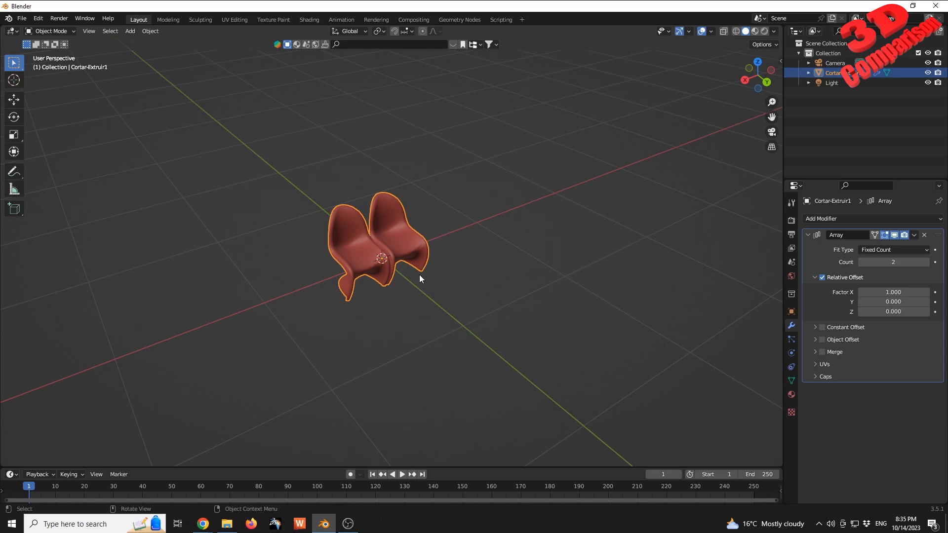
{"action": "left_click", "coordinate": [926, 263]}
{"action": "left_click", "coordinate": [926, 263]}
{"action": "left_click", "coordinate": [927, 263]}
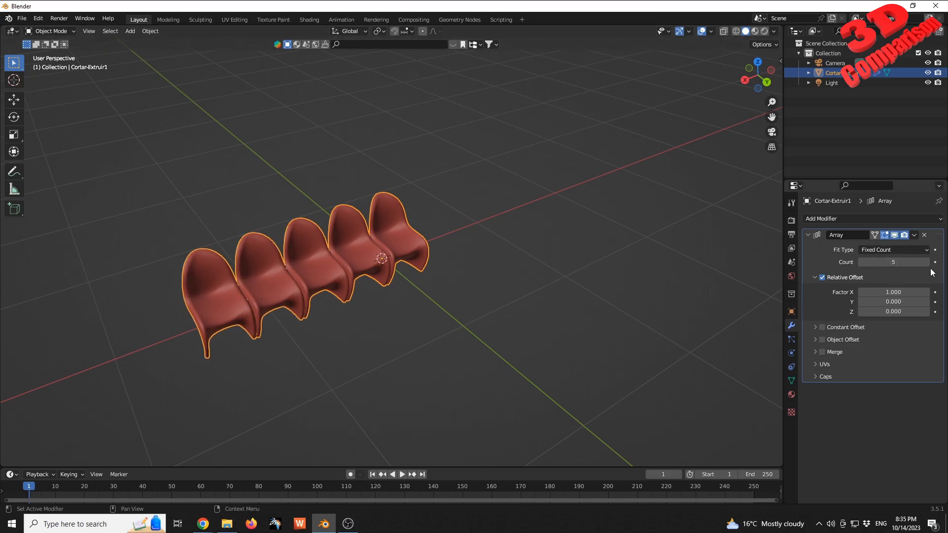
{"action": "double_click", "coordinate": [873, 293]}
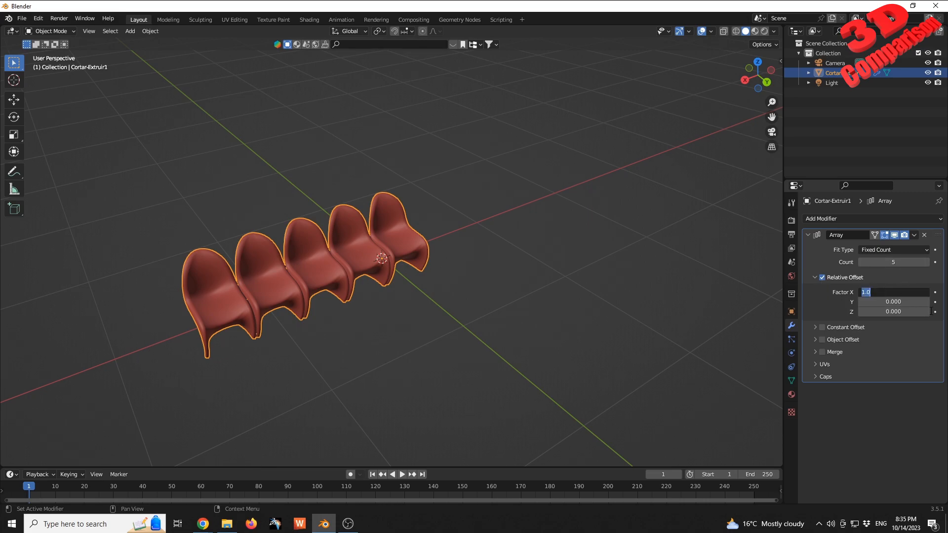
{"action": "type", "text": "1.5"}
{"action": "key", "text": "Tab"}
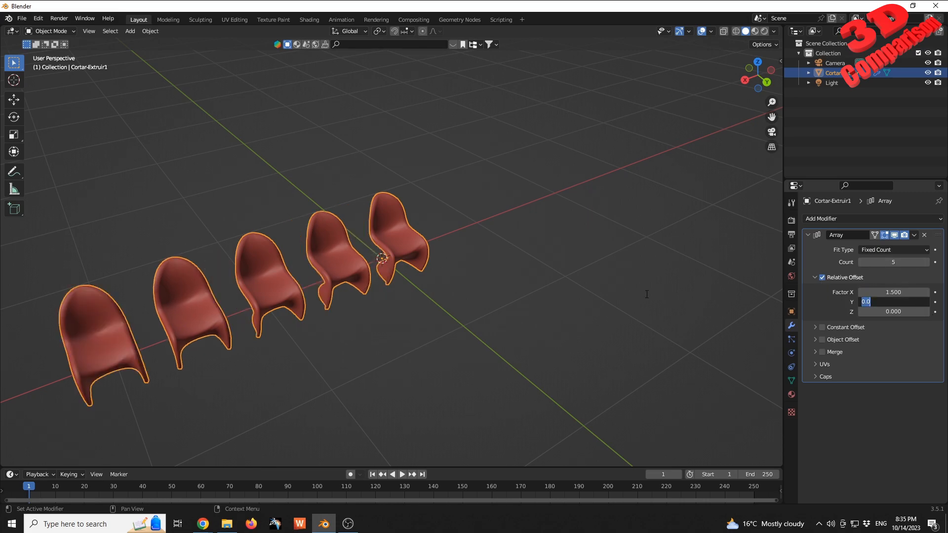
{"action": "left_click", "coordinate": [902, 250]}
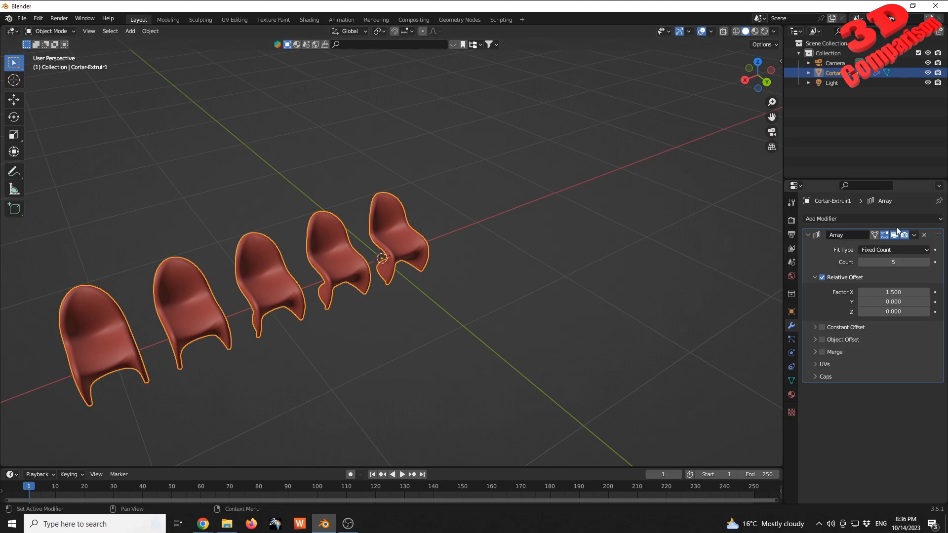
Step: Add a Curve modifier to the chair array, and add a Bezier circle to the scene
{"action": "left_click", "coordinate": [925, 220]}
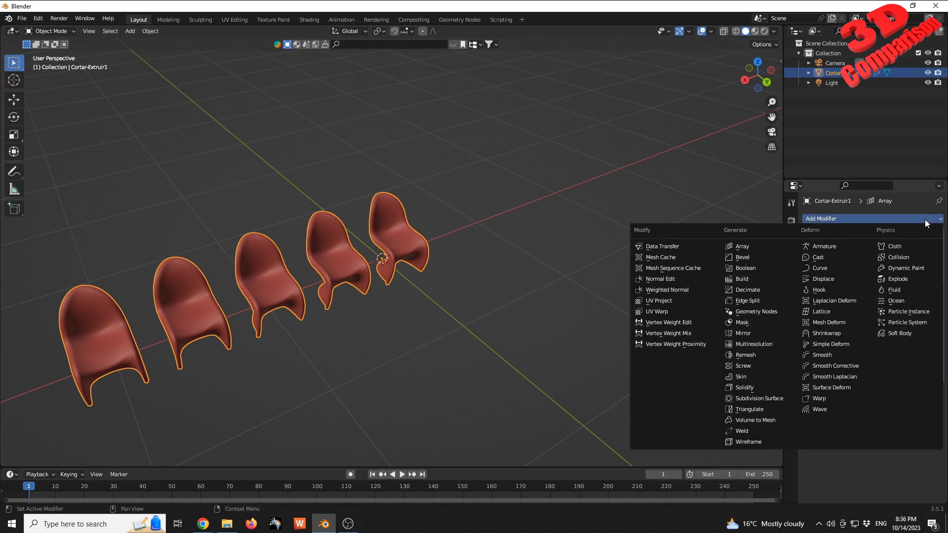
{"action": "left_click", "coordinate": [823, 268]}
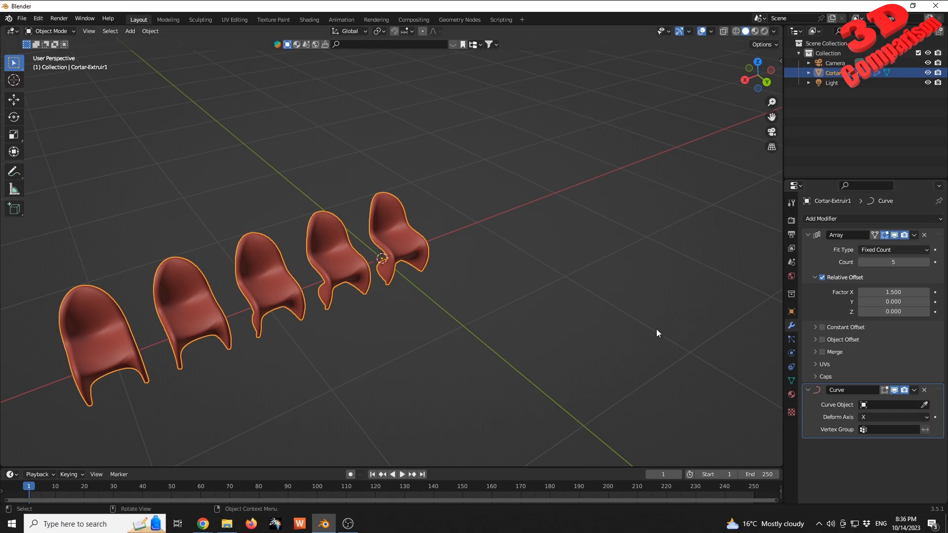
{"action": "middle_click_drag", "start_coordinate": [554, 310], "coordinate": [507, 286]}
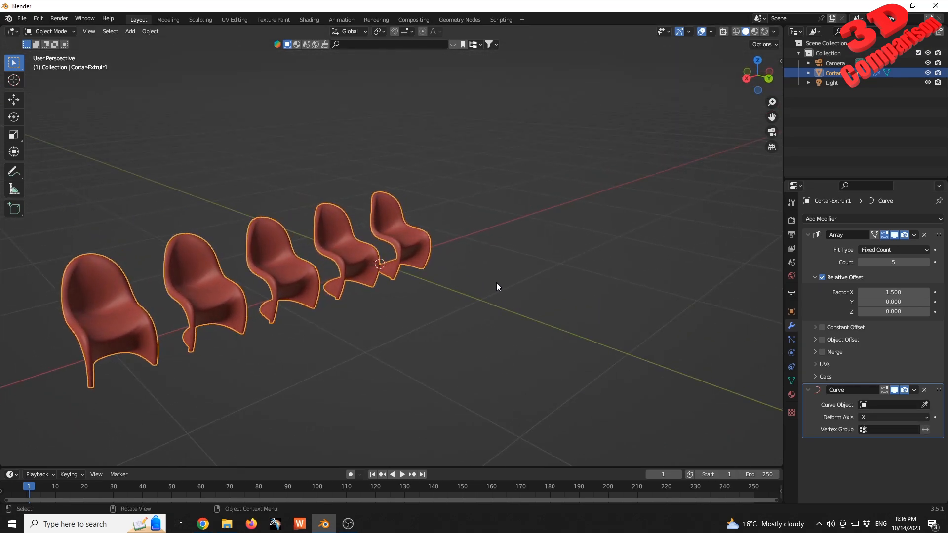
{"action": "key", "text": "shift+a"}
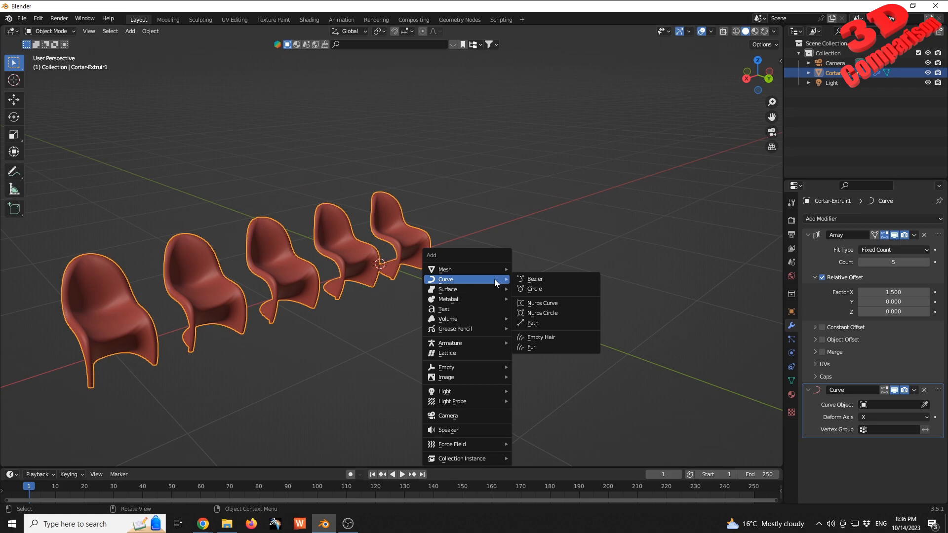
{"action": "left_click", "coordinate": [534, 288]}
Step: Scale the Bezier circle up to about 2 times its size
{"action": "middle_click_drag", "start_coordinate": [444, 282], "coordinate": [464, 294]}
{"action": "key", "text": "s"}
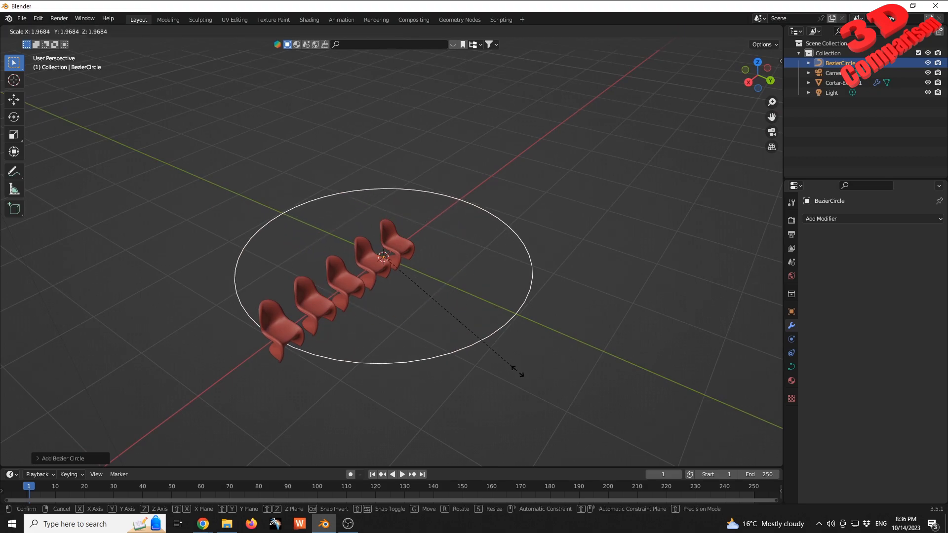
{"action": "left_click", "coordinate": [528, 382]}
{"action": "left_click", "coordinate": [545, 370]}
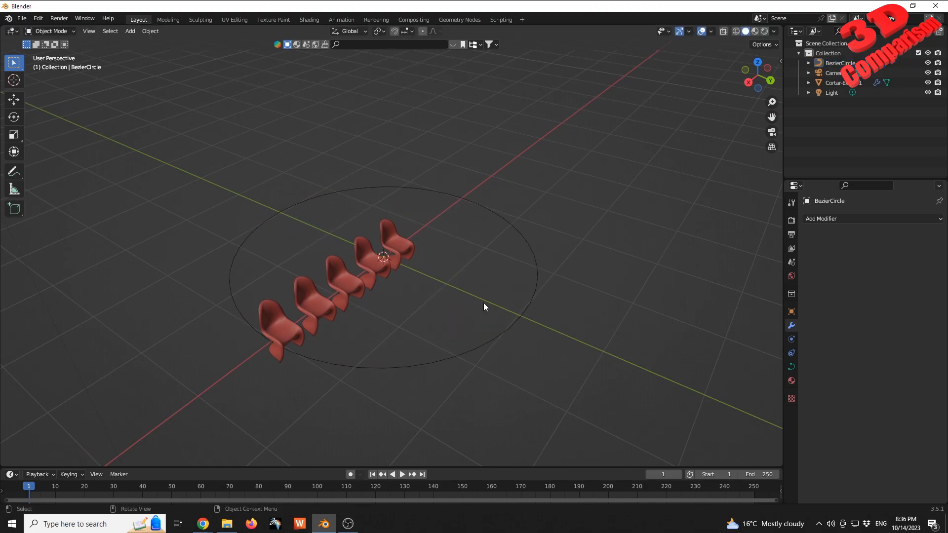
Step: Assign the Bezier circle as the curve object of the chair's Curve modifier
{"action": "left_click", "coordinate": [403, 247]}
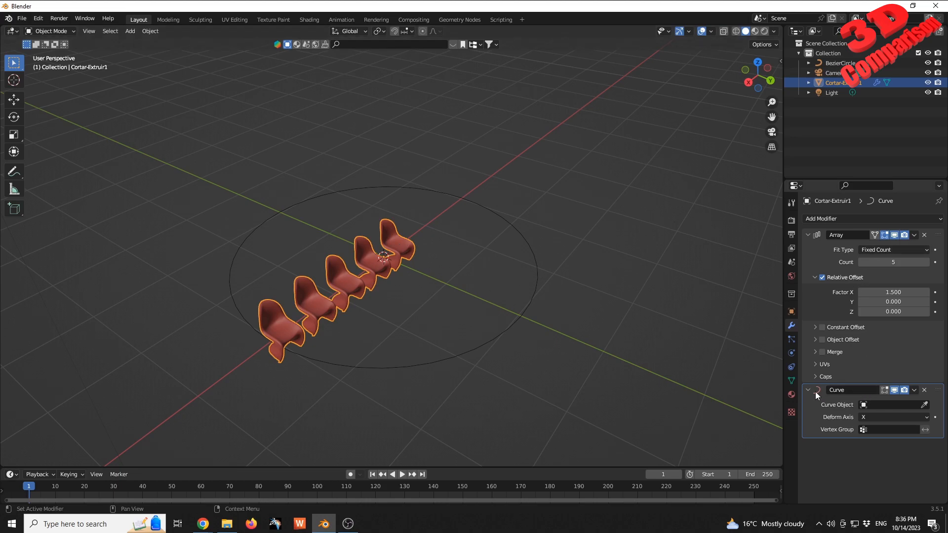
{"action": "left_click", "coordinate": [924, 405]}
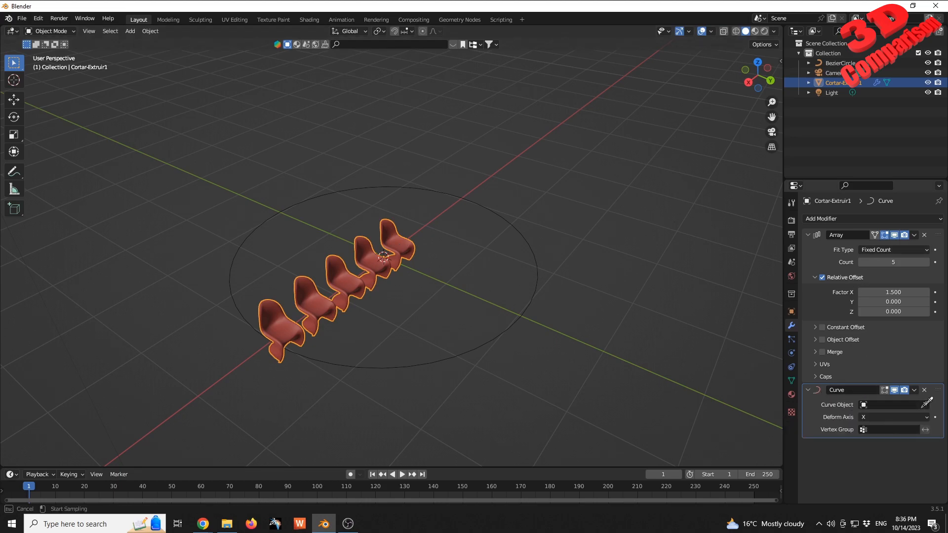
{"action": "left_click", "coordinate": [538, 273]}
{"action": "middle_click_drag", "start_coordinate": [486, 286], "coordinate": [601, 280]}
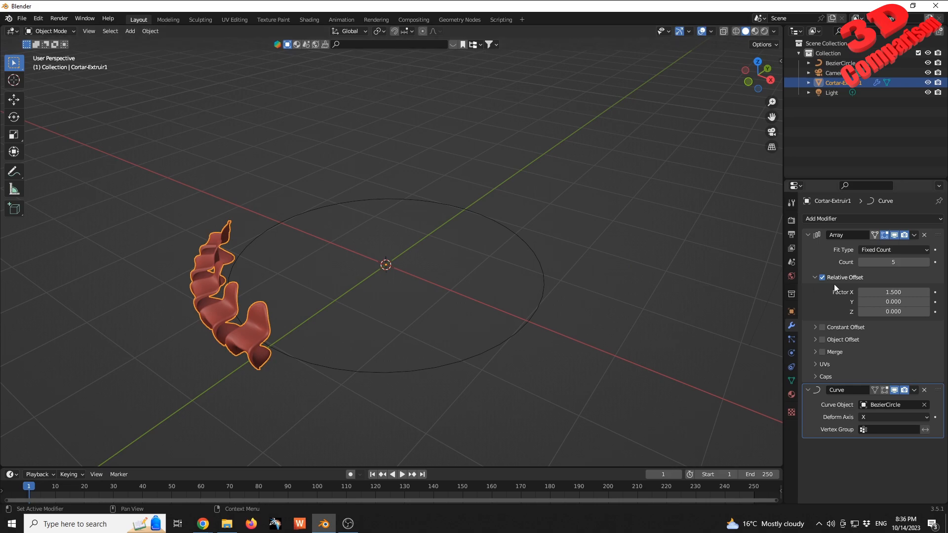
Step: Raise the chair array's count to 17
{"action": "left_click", "coordinate": [925, 263]}
{"action": "left_click", "coordinate": [925, 262]}
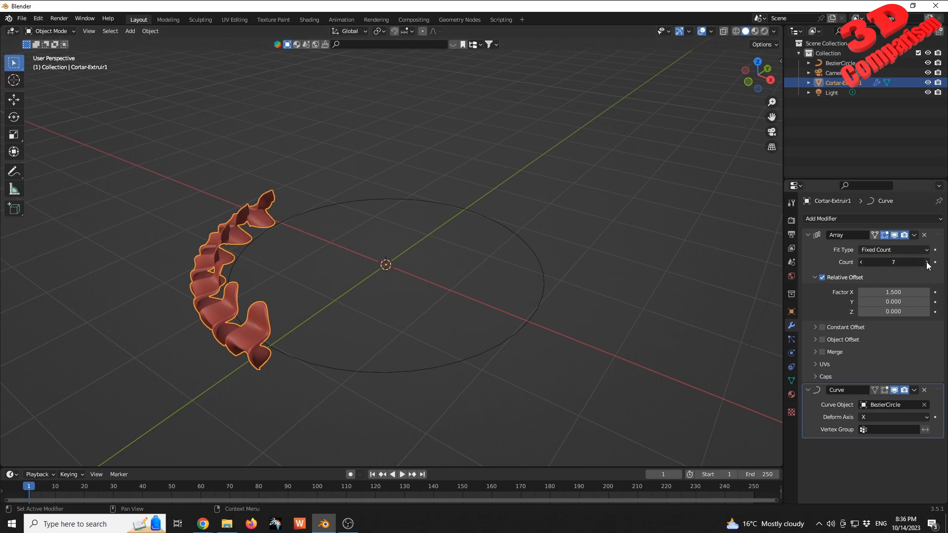
{"action": "left_click", "coordinate": [926, 262]}
{"action": "left_click", "coordinate": [926, 262]}
{"action": "left_click", "coordinate": [925, 262]}
{"action": "left_click", "coordinate": [926, 262]}
{"action": "left_click", "coordinate": [925, 262]}
{"action": "left_click", "coordinate": [926, 263]}
{"action": "left_click", "coordinate": [926, 262]}
{"action": "left_click", "coordinate": [926, 262]}
{"action": "left_click", "coordinate": [926, 262]}
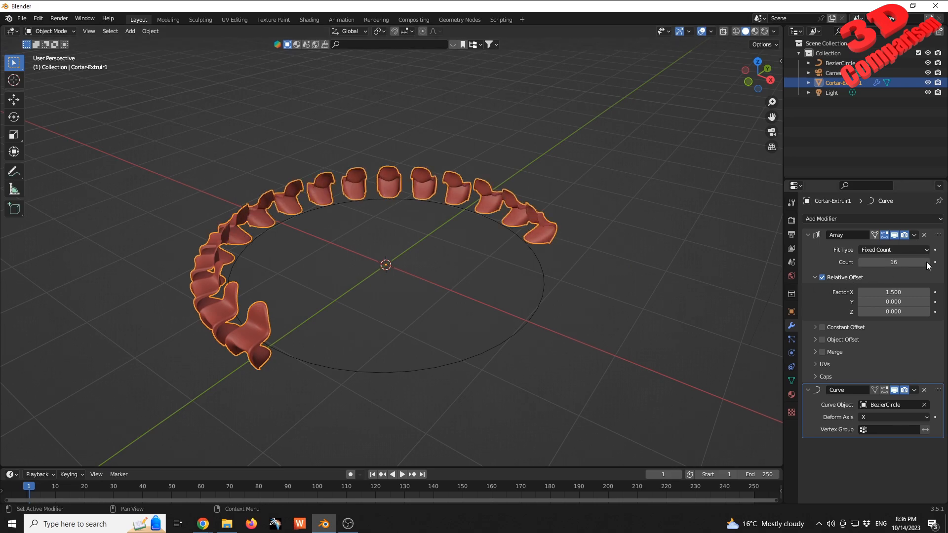
{"action": "left_click", "coordinate": [926, 262]}
Step: Scale the Bezier circle down to about 0.68 of its size so the 17 chairs close into a full ring
{"action": "left_click", "coordinate": [541, 274]}
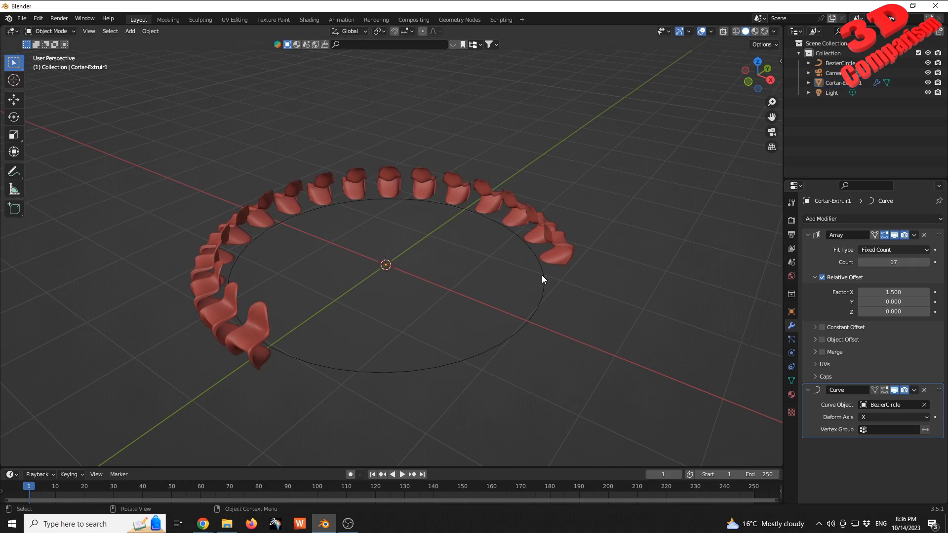
{"action": "left_click", "coordinate": [542, 275]}
{"action": "key", "text": "s"}
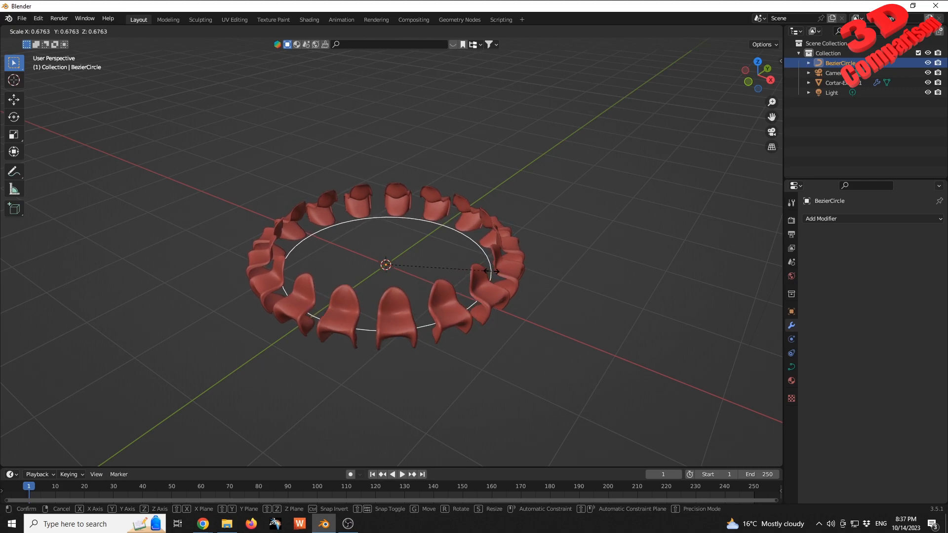
{"action": "left_click", "coordinate": [472, 273]}
{"action": "middle_click_drag", "start_coordinate": [425, 268], "coordinate": [386, 224]}
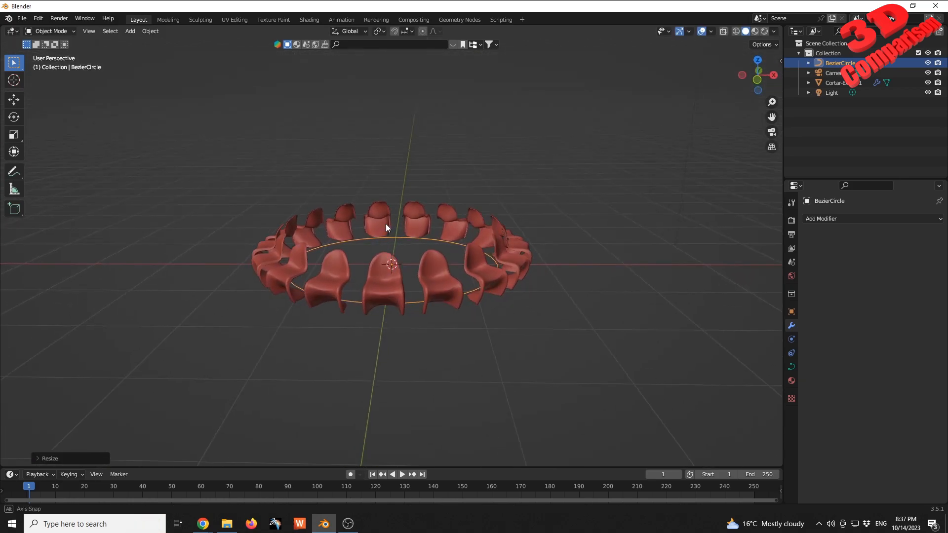
{"action": "scroll", "coordinate": [417, 283], "scroll_direction": "up", "scroll_amount": 5}
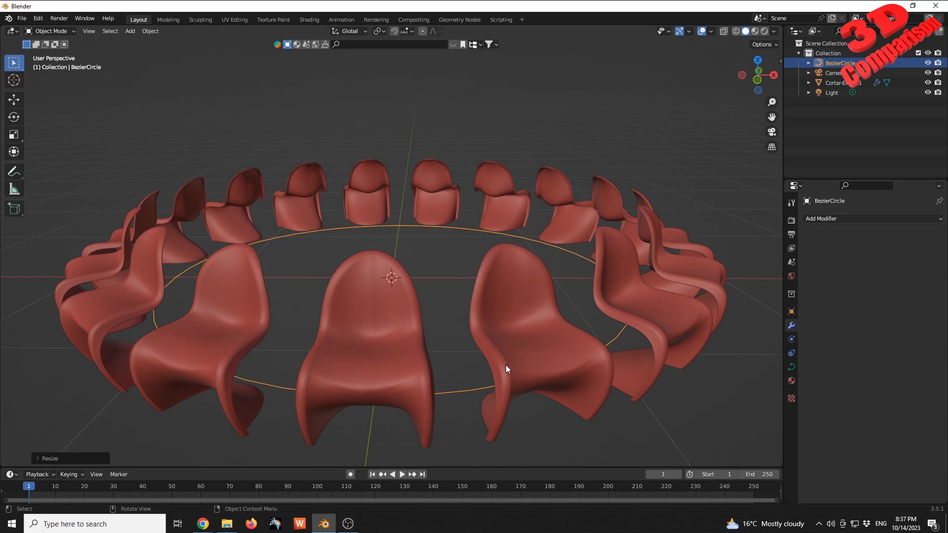
{"action": "scroll", "coordinate": [434, 327], "scroll_direction": "down", "scroll_amount": 3}
{"action": "middle_click_drag", "start_coordinate": [434, 326], "coordinate": [451, 244]}
{"action": "scroll", "coordinate": [411, 301], "scroll_direction": "down", "scroll_amount": 2}
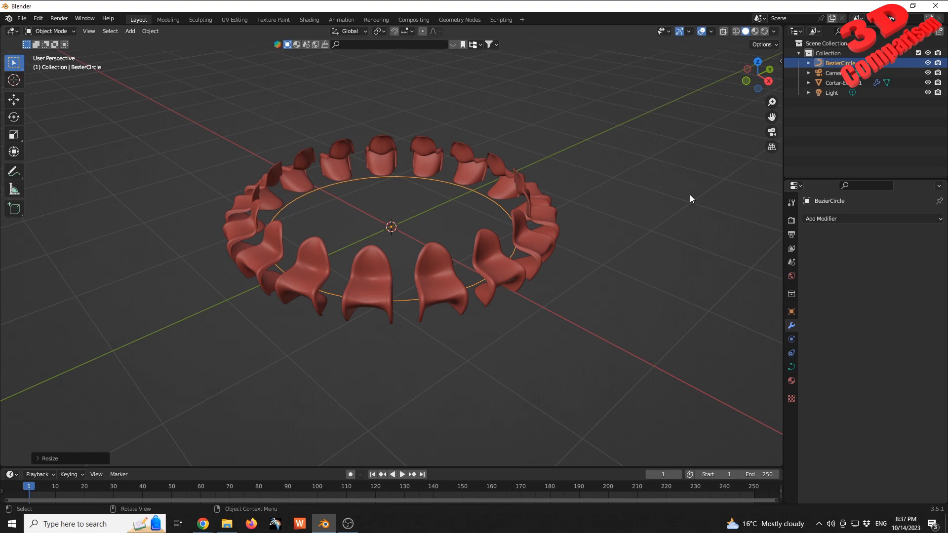
Step: Select the ring of chairs and expand its object and mesh entries in the Outliner
{"action": "left_click", "coordinate": [539, 244]}
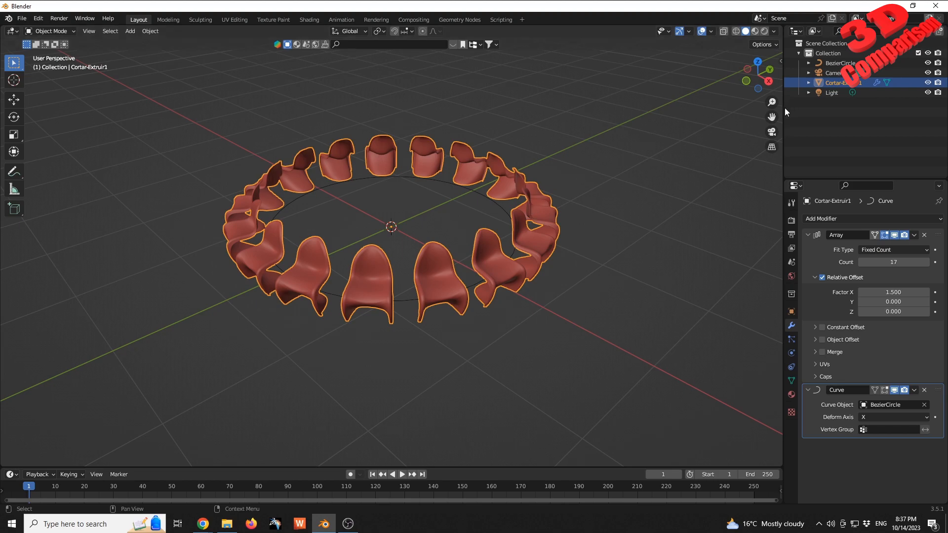
{"action": "left_click", "coordinate": [810, 82]}
{"action": "left_click", "coordinate": [819, 92]}
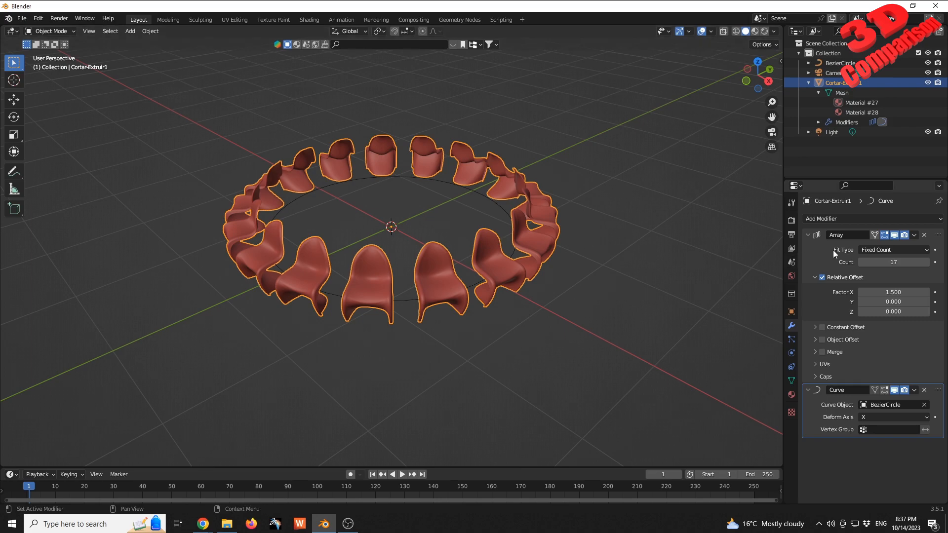
Step: Apply the Array modifier and the Curve modifier on the ring of chairs
{"action": "left_click", "coordinate": [913, 235]}
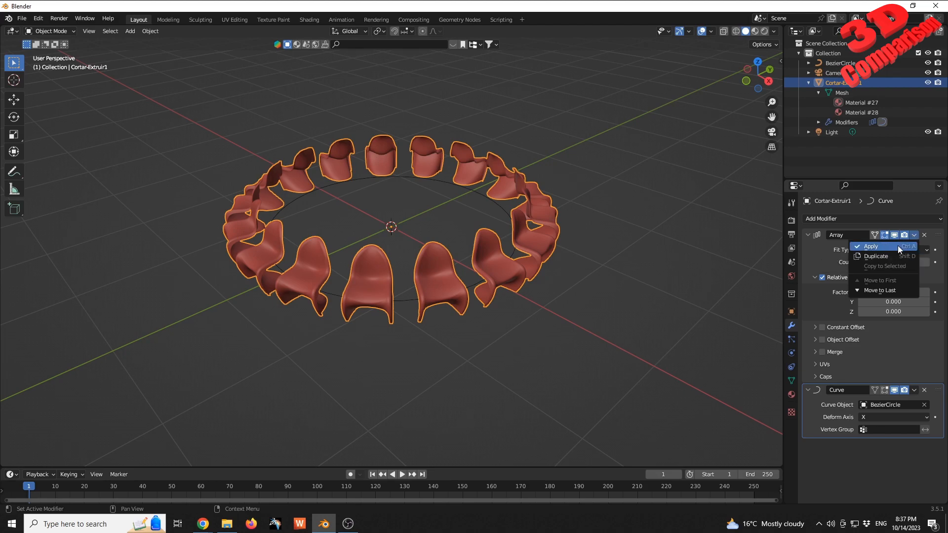
{"action": "left_click", "coordinate": [898, 246]}
{"action": "left_click", "coordinate": [913, 235]}
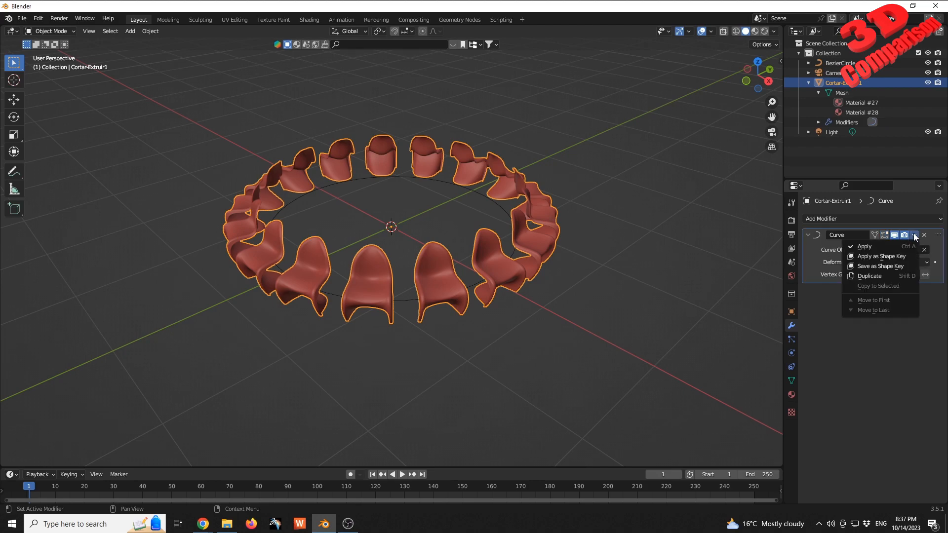
{"action": "left_click", "coordinate": [898, 247]}
{"action": "left_click", "coordinate": [588, 251]}
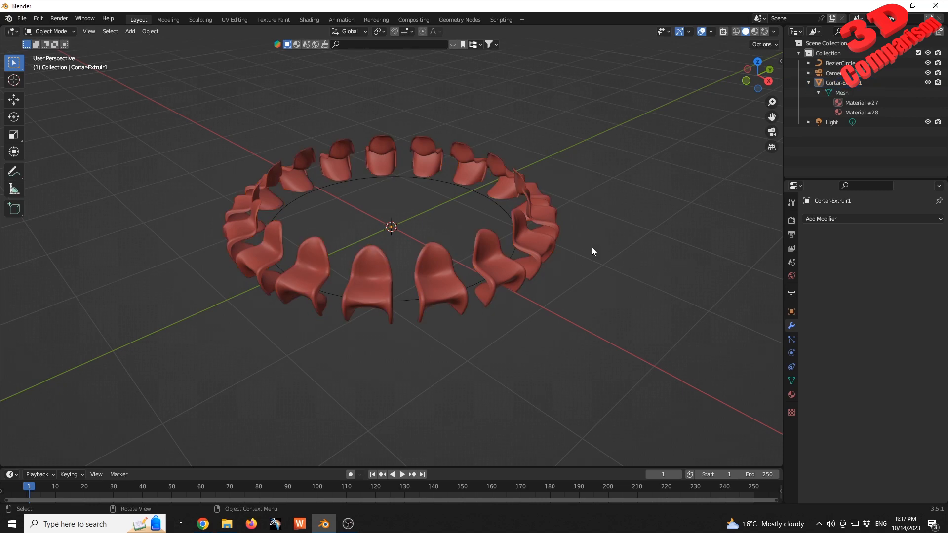
Step: Try scaling the Bezier circle up to about 1.13 of its size to test its independence from the chairs
{"action": "left_click", "coordinate": [495, 205]}
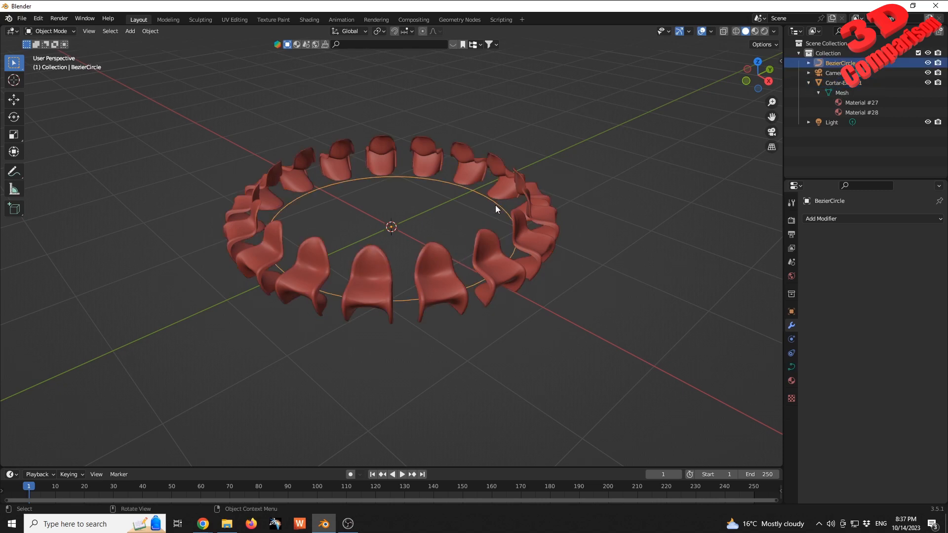
{"action": "key", "text": "s"}
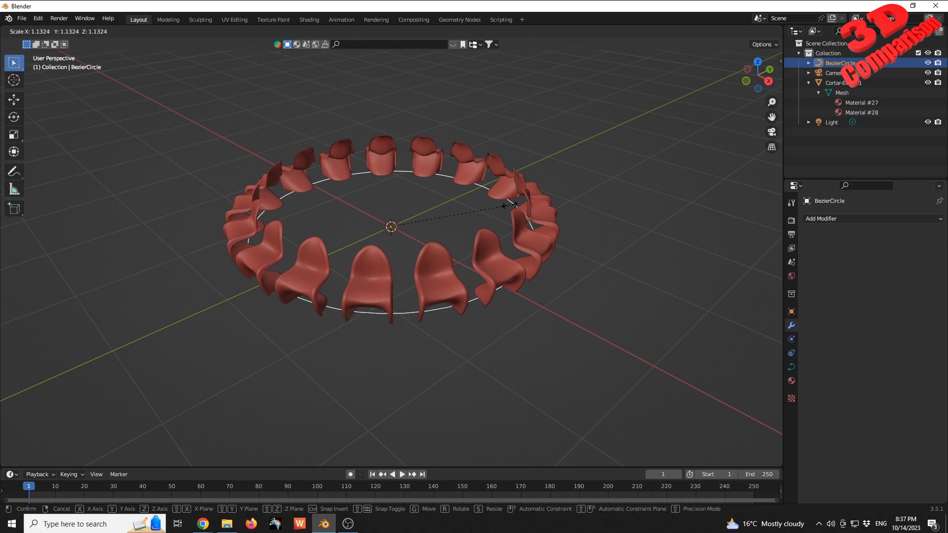
{"action": "left_click", "coordinate": [511, 205]}
{"action": "left_click", "coordinate": [573, 206]}
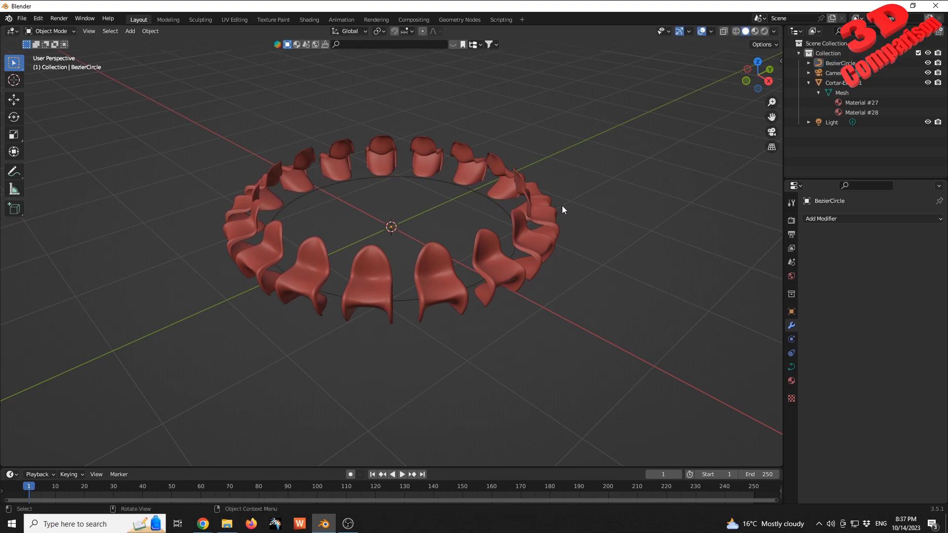
Step: Separate the ring mesh by loose parts so each chair is its own object
{"action": "left_click", "coordinate": [506, 184]}
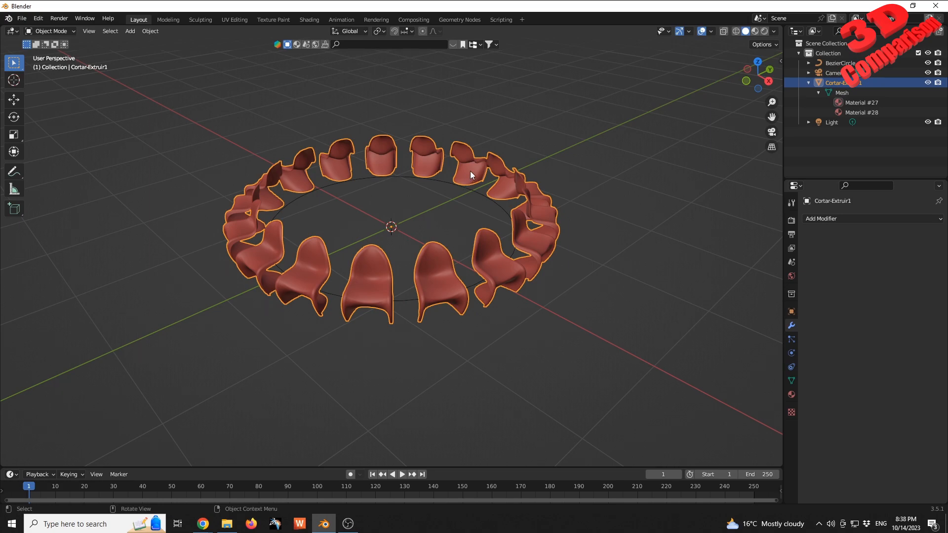
{"action": "key", "text": "Tab"}
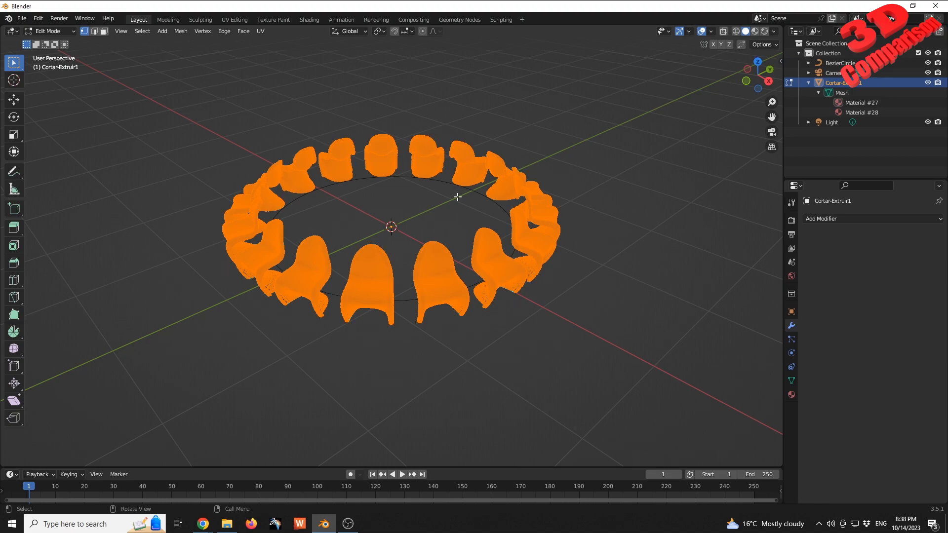
{"action": "key", "text": "p"}
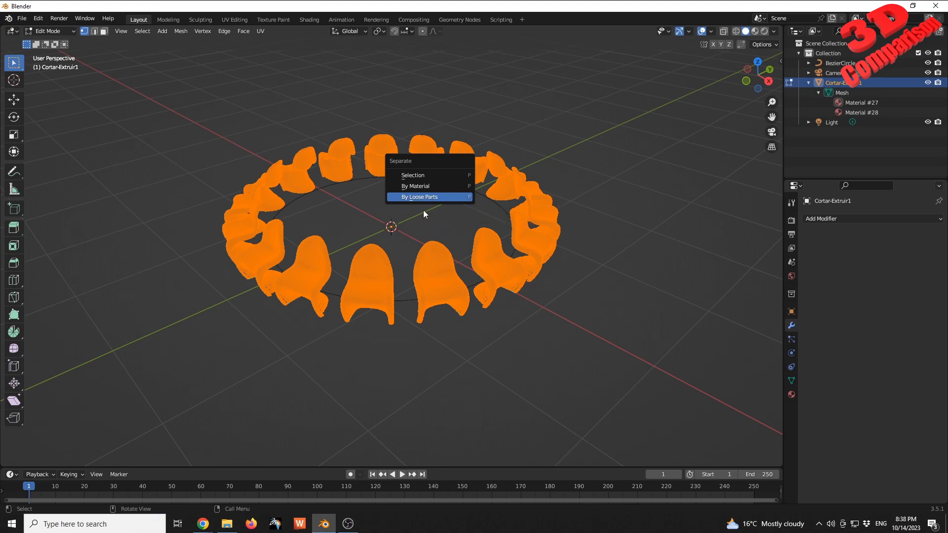
{"action": "left_click", "coordinate": [430, 197]}
{"action": "key", "text": "Tab"}
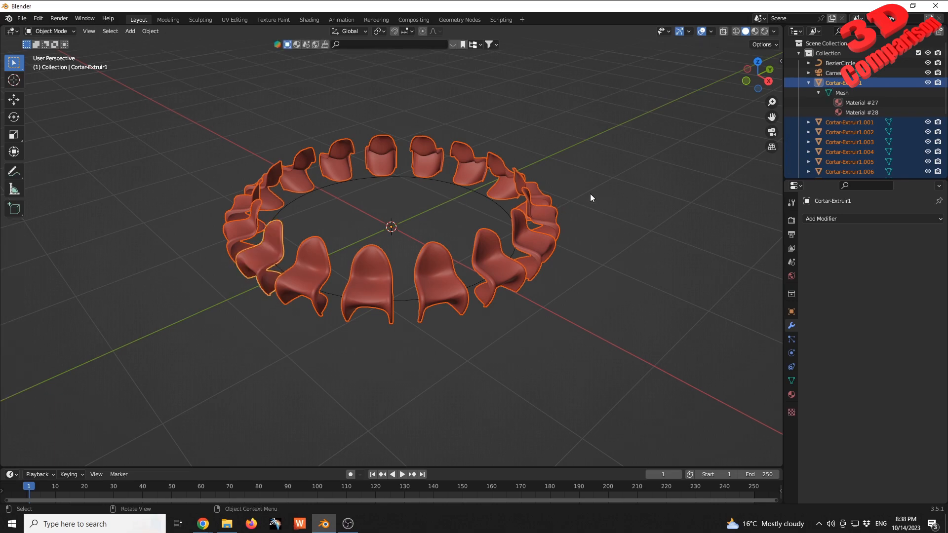
{"action": "left_click", "coordinate": [583, 203]}
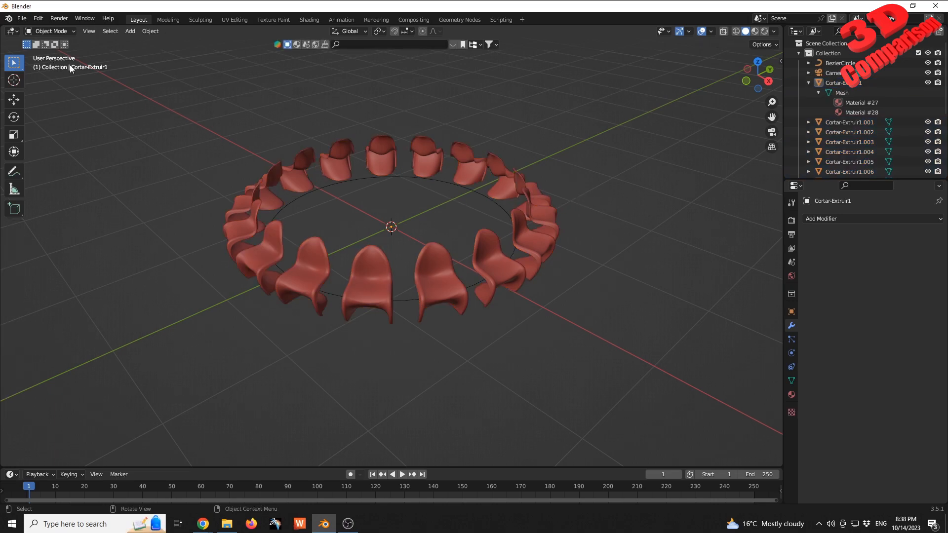
Step: Try moving individual chairs at the back of the ring to test that they are separate objects
{"action": "left_click", "coordinate": [464, 167]}
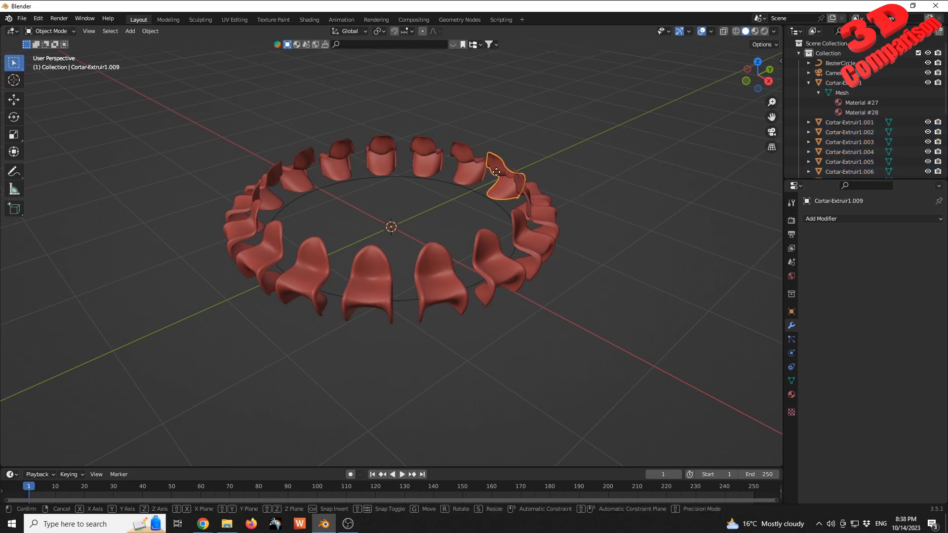
{"action": "key", "text": "g"}
{"action": "right_click", "coordinate": [522, 107]}
{"action": "left_click", "coordinate": [419, 159]}
{"action": "key", "text": "g"}
{"action": "right_click", "coordinate": [474, 99]}
{"action": "key", "text": "g"}
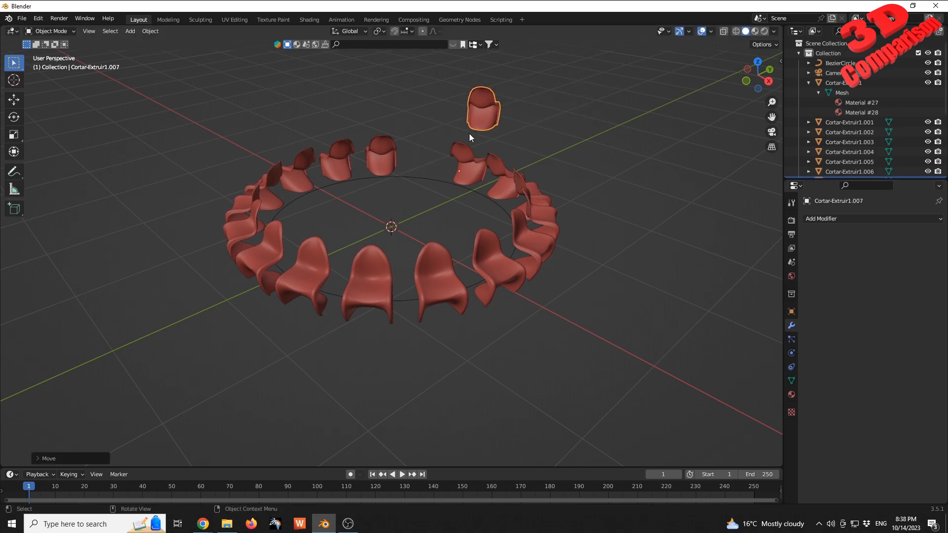
{"action": "right_click", "coordinate": [468, 138]}
{"action": "left_click", "coordinate": [588, 192]}
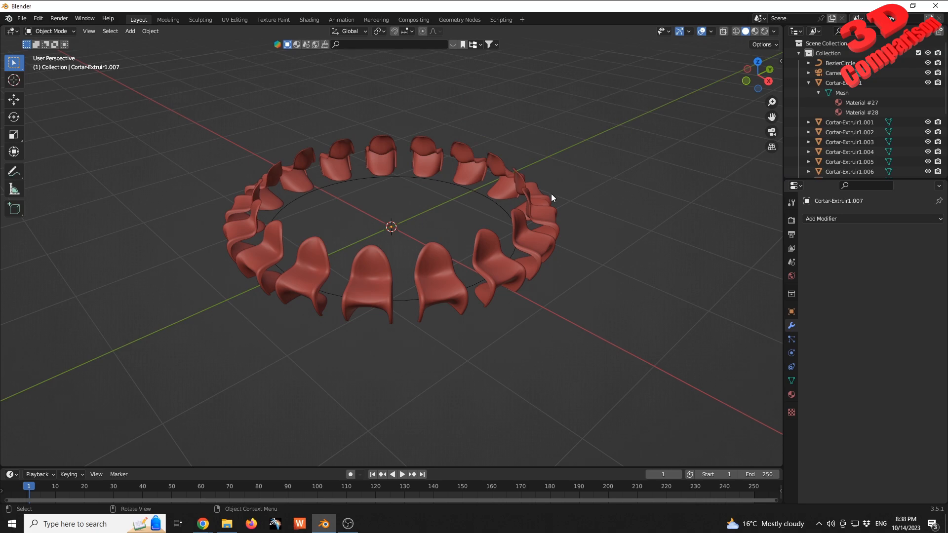
Step: Delete all the chairs together with the Bezier circle, keeping the camera and light
{"action": "middle_click_drag", "start_coordinate": [494, 192], "coordinate": [428, 215]}
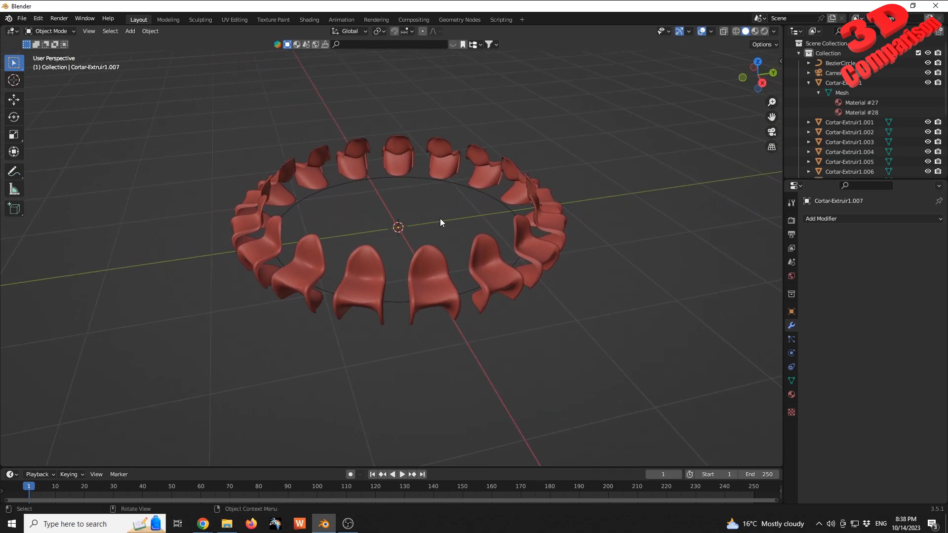
{"action": "left_click_drag", "start_coordinate": [166, 111], "coordinate": [619, 348]}
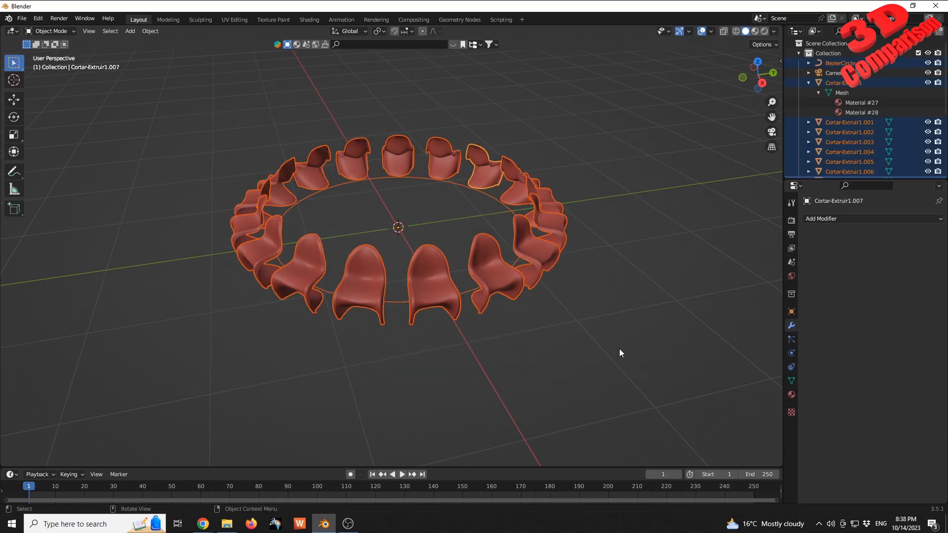
{"action": "key", "text": "Delete"}
{"action": "middle_click_drag", "start_coordinate": [432, 247], "coordinate": [171, 143]}
Step: Import the FBX file chair1.fbx from the Desktop folder
{"action": "left_click", "coordinate": [22, 19]}
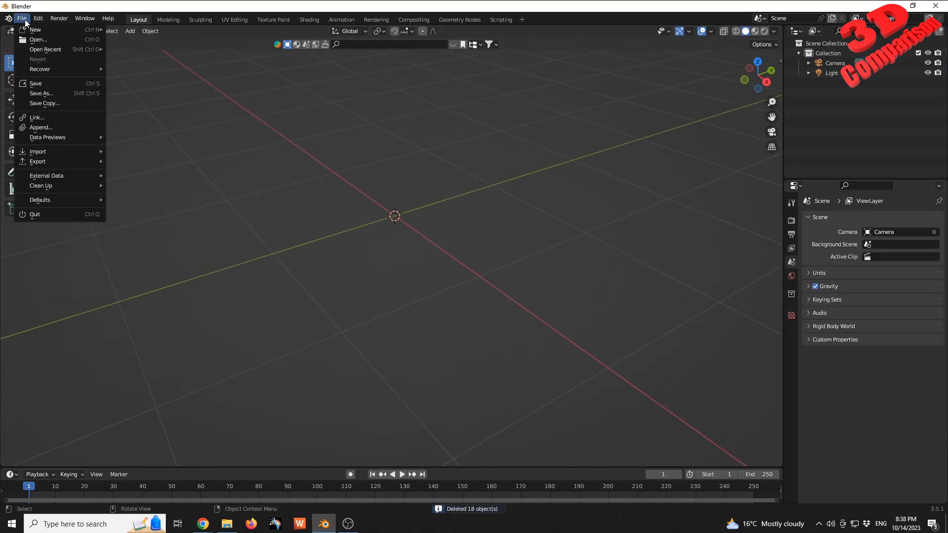
{"action": "mouse_move", "coordinate": [55, 153]}
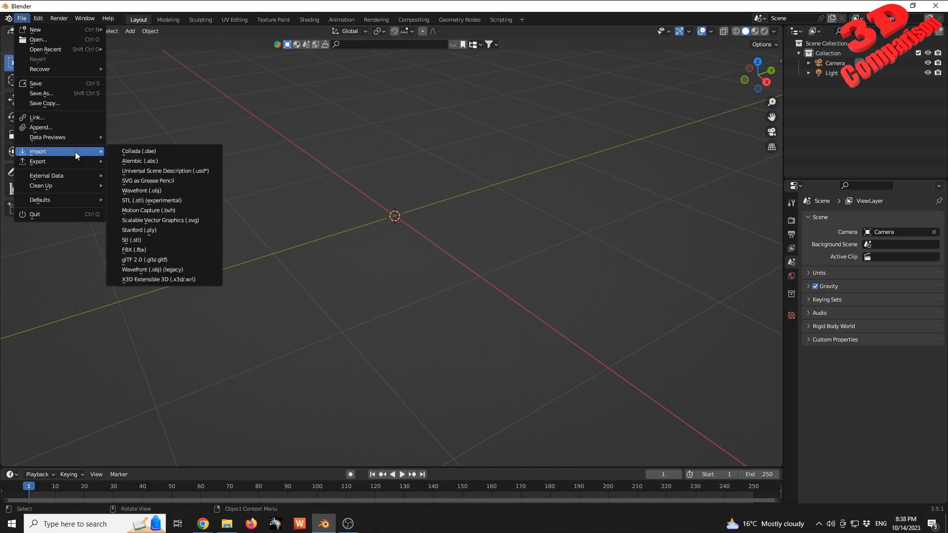
{"action": "left_click", "coordinate": [158, 251]}
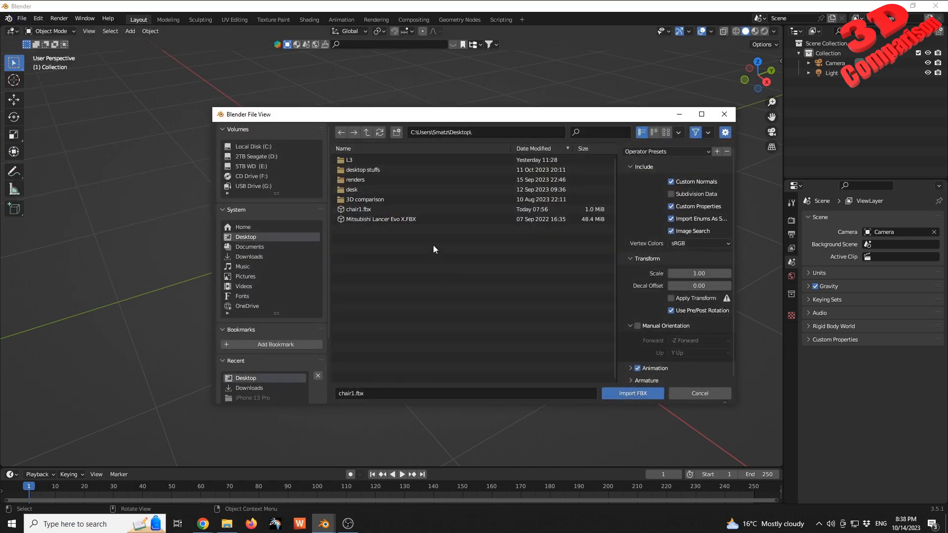
{"action": "double_click", "coordinate": [374, 209]}
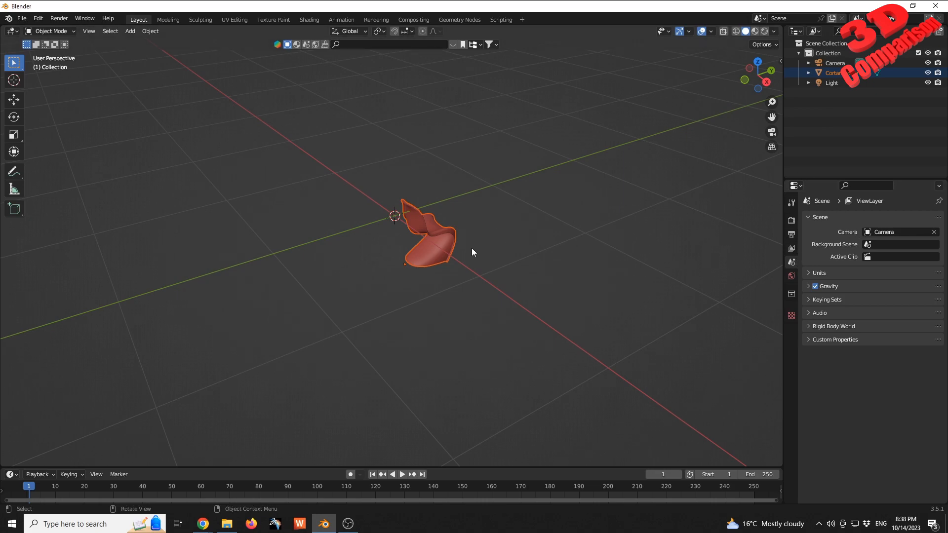
Step: Reset the imported chair's location to 0 m on all axes in its object transform properties
{"action": "left_click", "coordinate": [446, 243]}
{"action": "key", "text": "n"}
{"action": "key", "text": "n"}
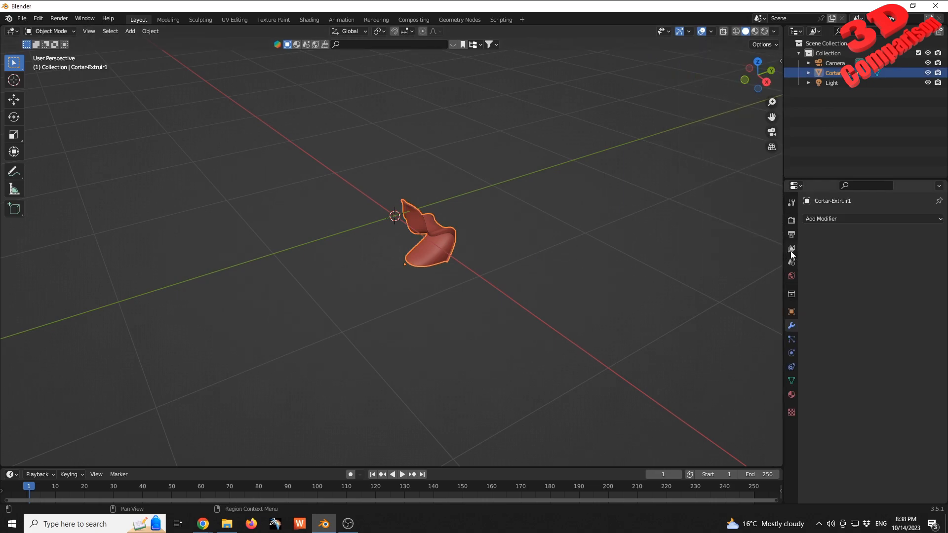
{"action": "key", "text": "n"}
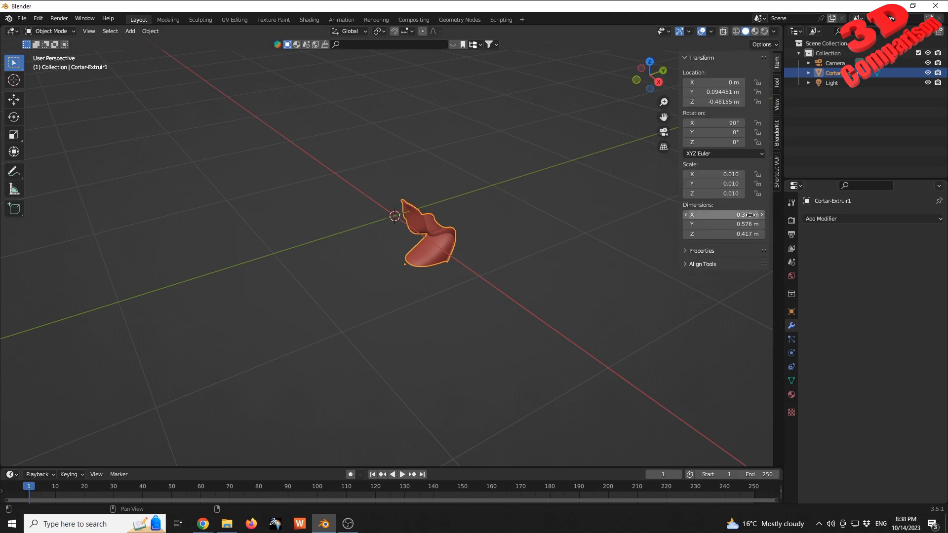
{"action": "key", "text": "n"}
{"action": "left_click", "coordinate": [791, 311]}
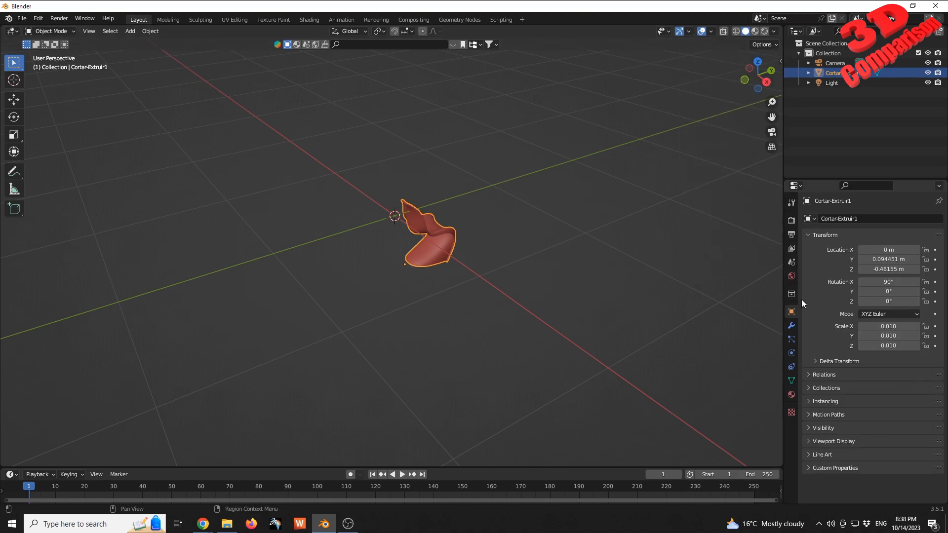
{"action": "key", "text": "BackSpace"}
{"action": "key", "text": "BackSpace"}
{"action": "left_click", "coordinate": [457, 216]}
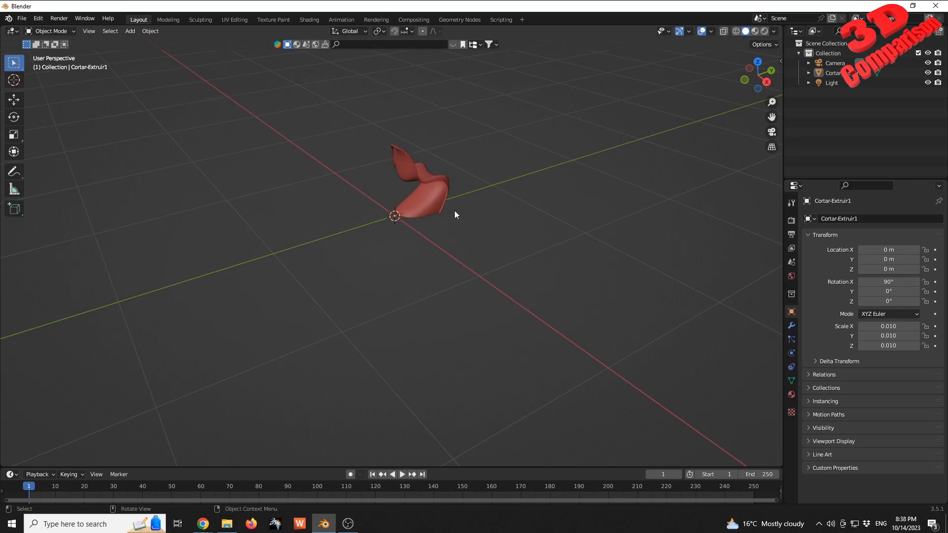
Step: Move the chair about 1.09 m along the Y axis, away from the world origin
{"action": "left_click", "coordinate": [432, 202]}
{"action": "key", "text": "g"}
{"action": "key", "text": "y"}
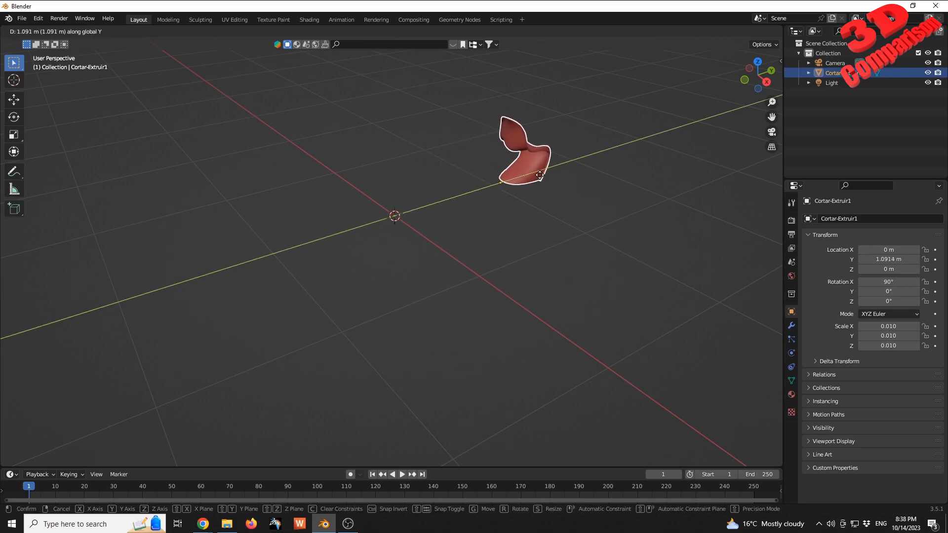
{"action": "left_click", "coordinate": [571, 179]}
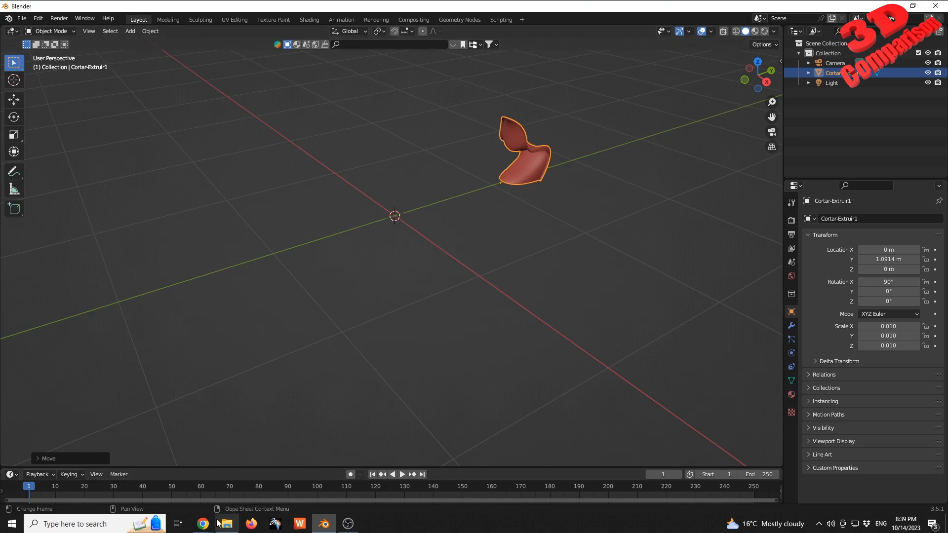
Step: Switch to the ChatGPT conversation in Chrome, review the num_copies setting and copy the circular array Python script
{"action": "mouse_move", "coordinate": [203, 523]}
{"action": "left_click", "coordinate": [340, 480]}
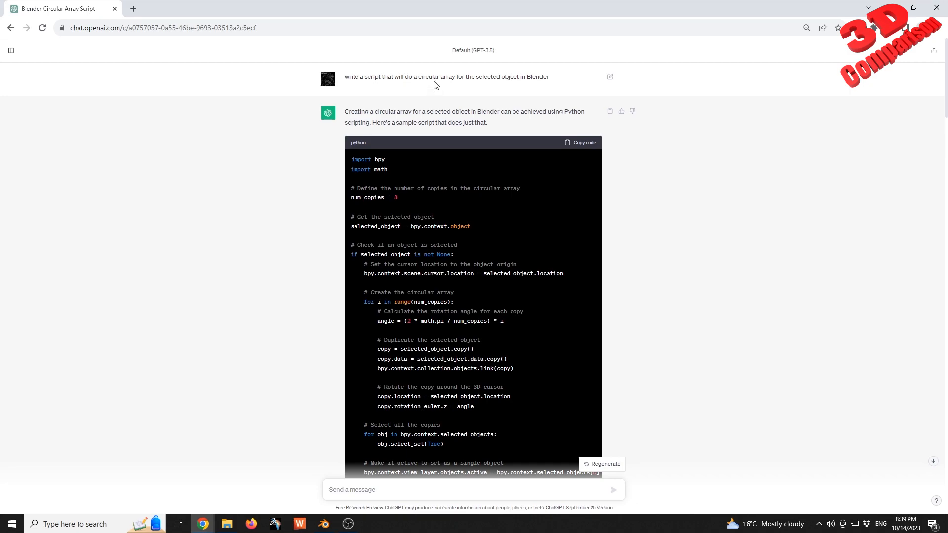
{"action": "left_click_drag", "start_coordinate": [483, 77], "coordinate": [549, 77]}
{"action": "left_click", "coordinate": [393, 152]}
{"action": "left_click_drag", "start_coordinate": [398, 198], "coordinate": [351, 198]}
{"action": "left_click", "coordinate": [398, 197]}
{"action": "left_click", "coordinate": [582, 142]}
Step: Switch back to Blender and paste the copied script into a new text block in the Scripting workspace
{"action": "left_click", "coordinate": [324, 523]}
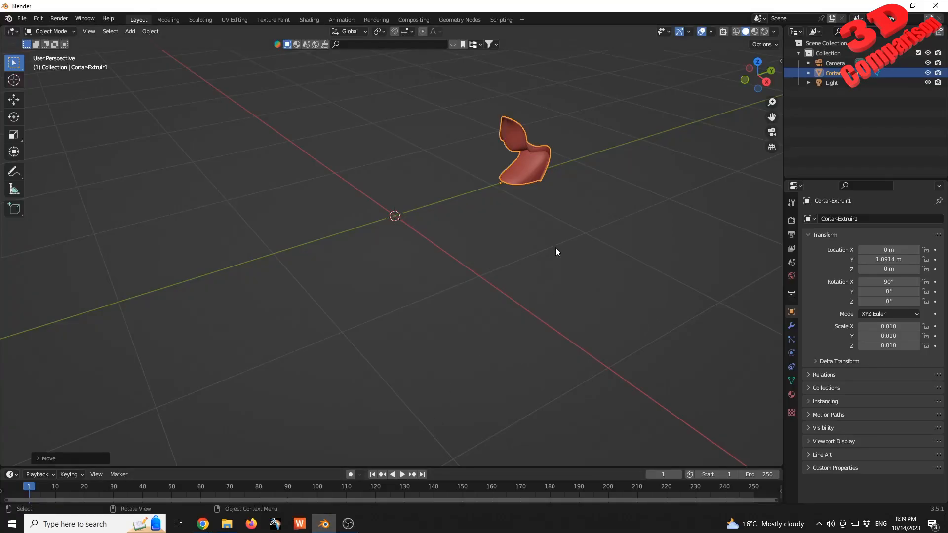
{"action": "left_click", "coordinate": [505, 20]}
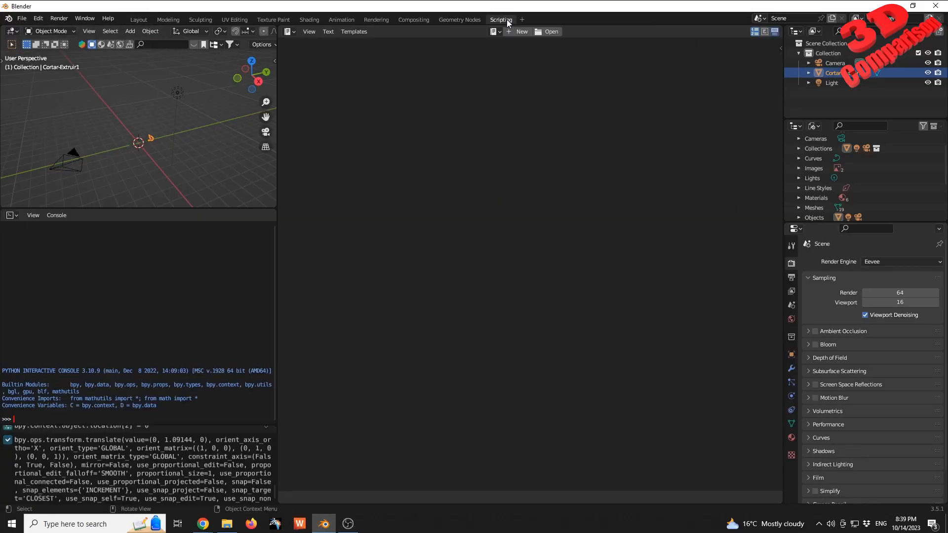
{"action": "left_click", "coordinate": [514, 32]}
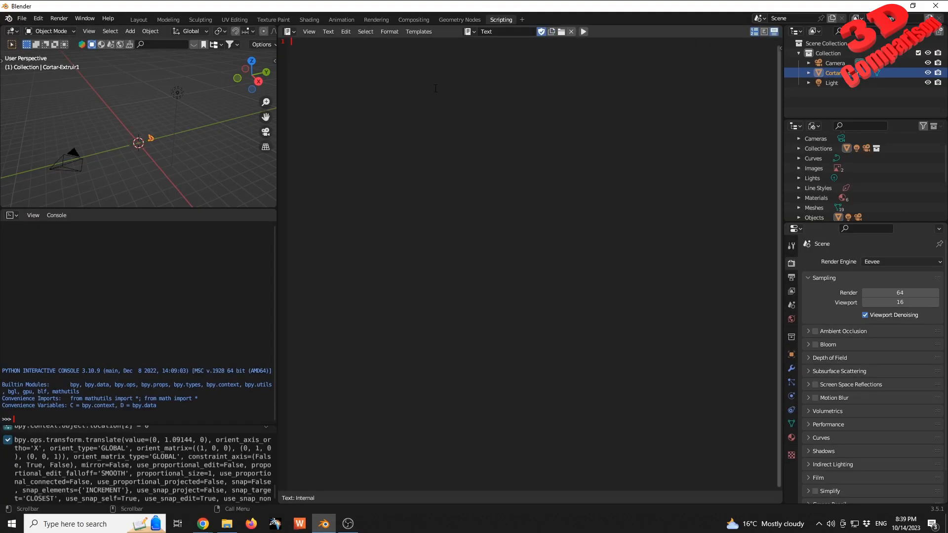
{"action": "key", "text": "ctrl+v"}
Step: Run the circular array script with 8 copies on the selected chair and examine the result in the Layout workspace
{"action": "scroll", "coordinate": [168, 141], "scroll_direction": "up", "scroll_amount": 5}
{"action": "scroll", "coordinate": [168, 141], "scroll_direction": "up", "scroll_amount": 4}
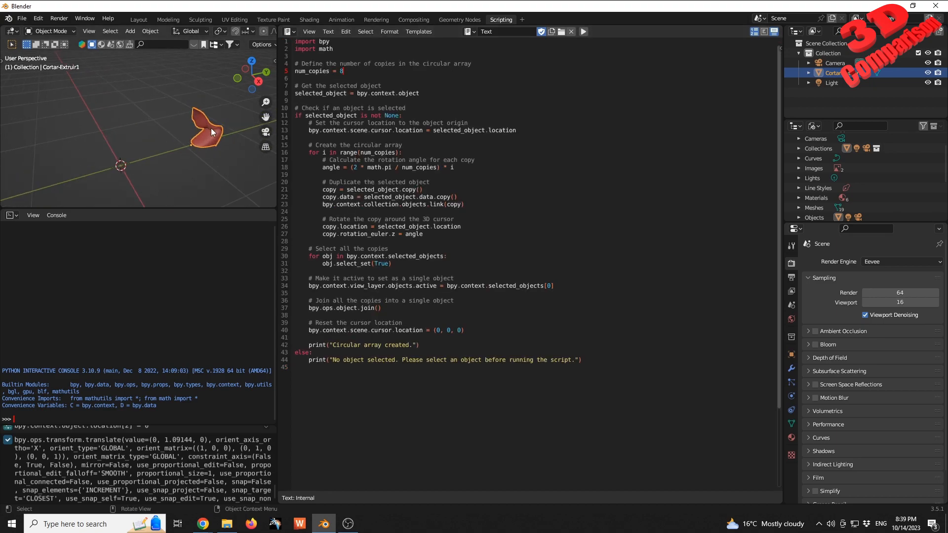
{"action": "key", "text": "ctrl+a"}
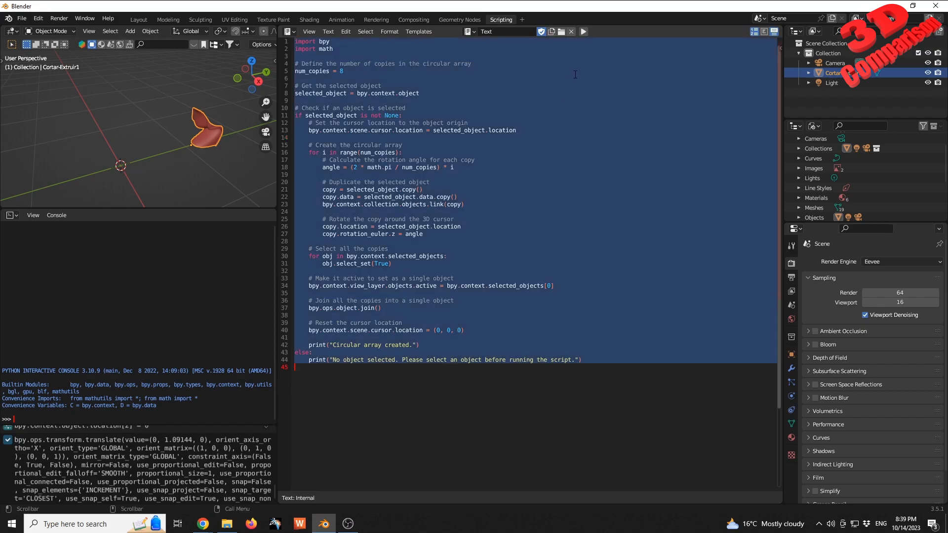
{"action": "left_click", "coordinate": [582, 31]}
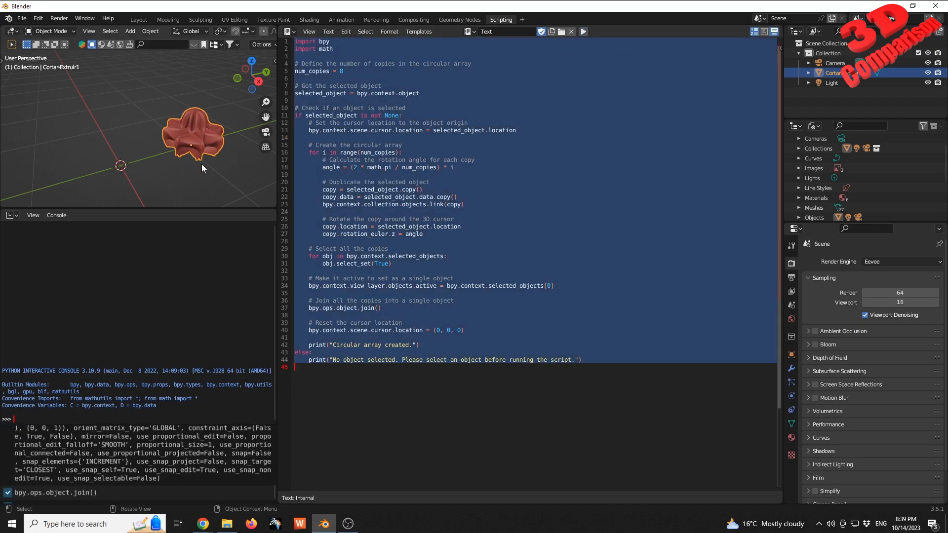
{"action": "middle_click_drag", "start_coordinate": [202, 143], "coordinate": [187, 99]}
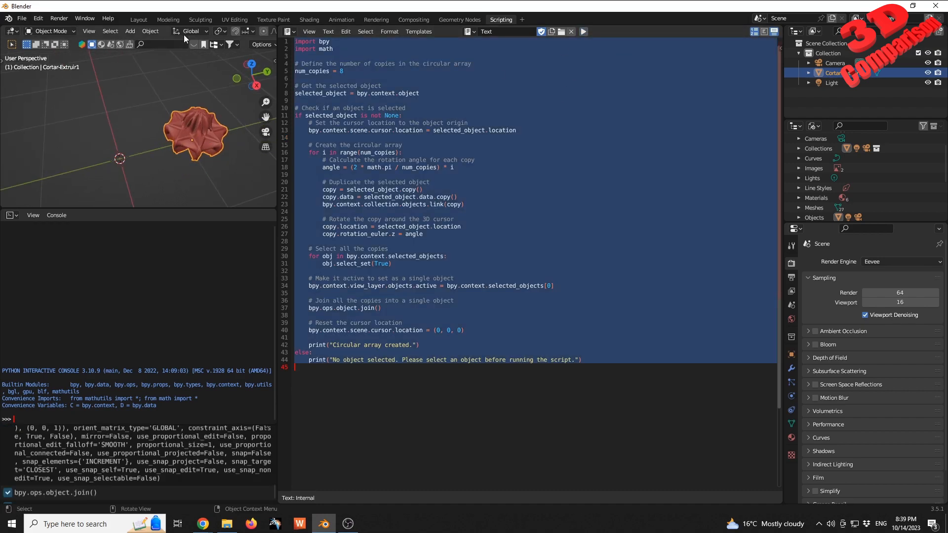
{"action": "left_click", "coordinate": [139, 20]}
{"action": "left_click", "coordinate": [578, 203]}
{"action": "middle_click_drag", "start_coordinate": [577, 203], "coordinate": [364, 333]}
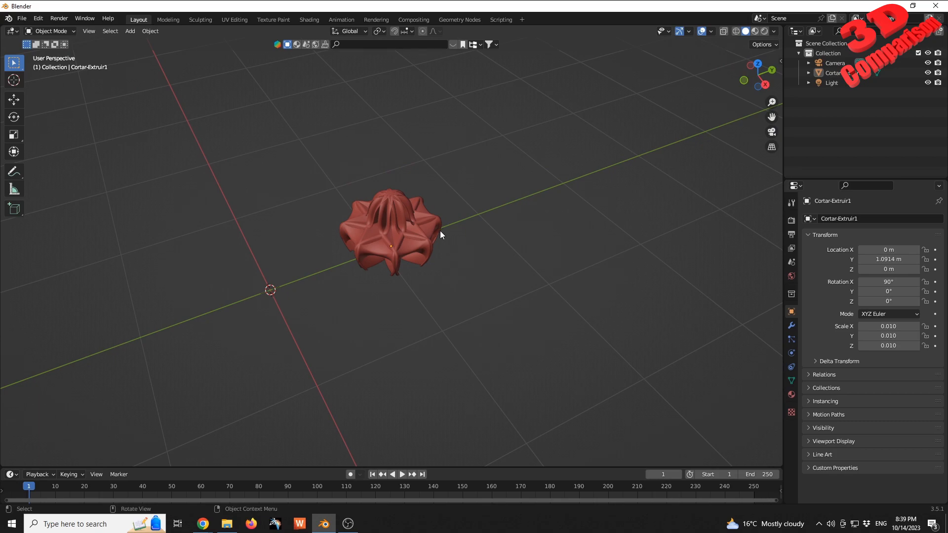
Step: Examine the overlapping 8-copy chair array, then undo the script run so only the original chair is left
{"action": "scroll", "coordinate": [440, 230], "scroll_direction": "up", "scroll_amount": 4}
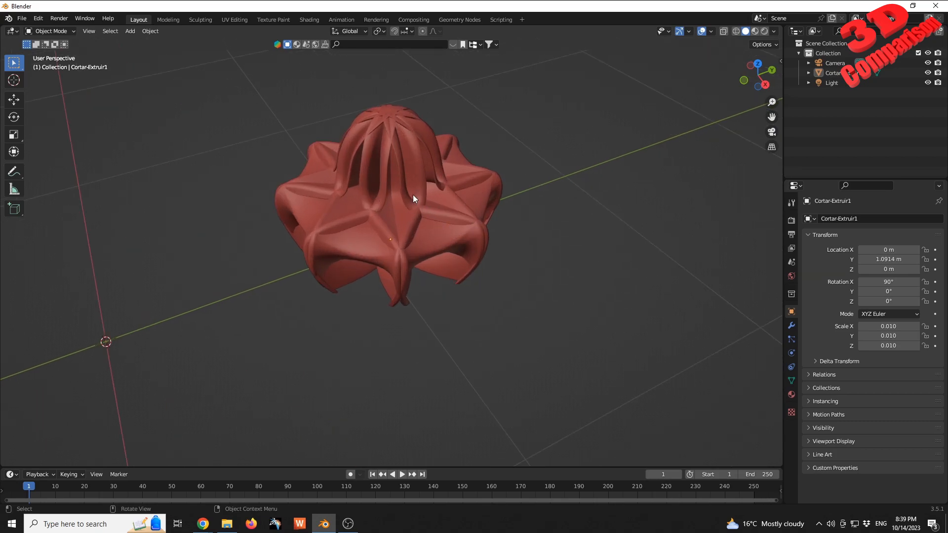
{"action": "left_click", "coordinate": [423, 206]}
{"action": "mouse_move", "coordinate": [452, 199]}
{"action": "middle_mouse_down"}
{"action": "mouse_move", "coordinate": [389, 158]}
{"action": "mouse_move", "coordinate": [341, 170]}
{"action": "mouse_move", "coordinate": [435, 208]}
{"action": "middle_mouse_up"}
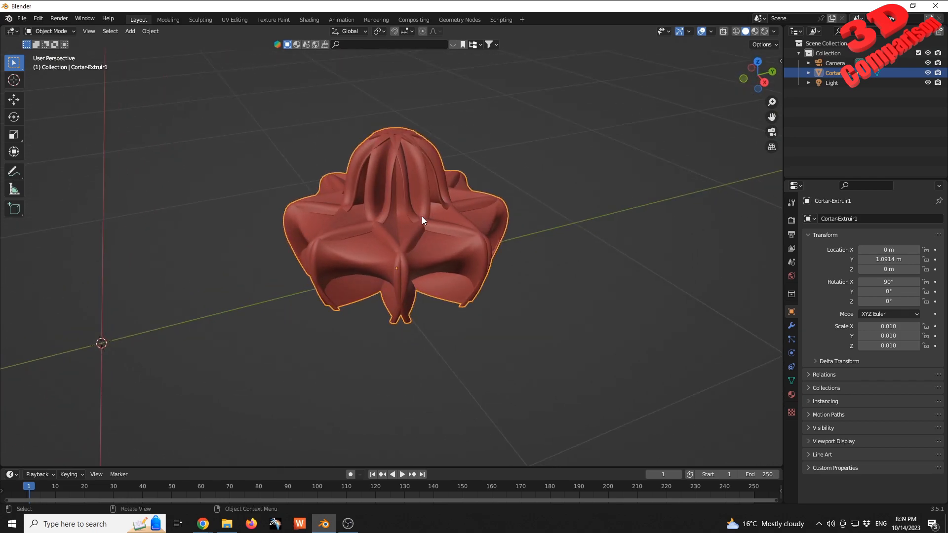
{"action": "key", "text": "ctrl+z"}
{"action": "key", "text": "ctrl+z"}
{"action": "key", "text": "ctrl+z"}
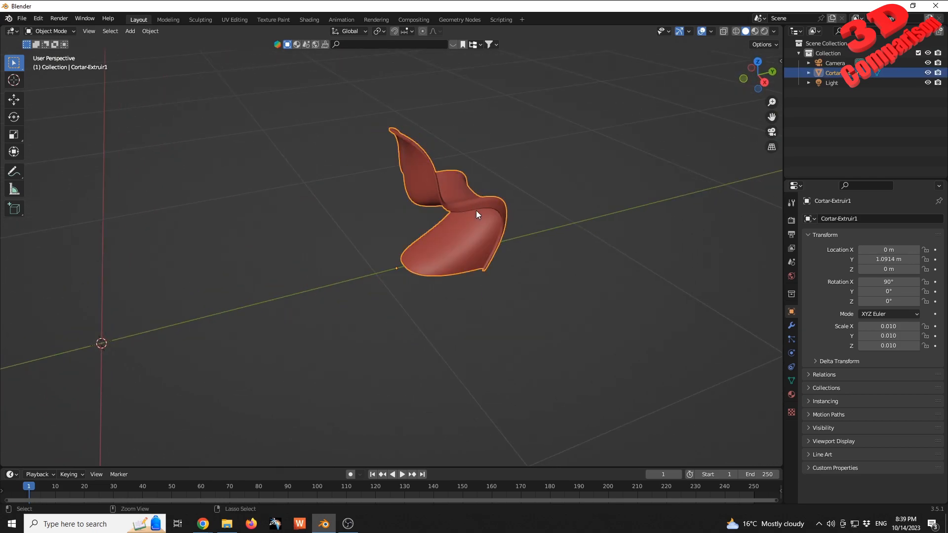
Step: Set num_copies to 4 in the script, run it on the chair and examine the result in the Layout workspace
{"action": "left_click", "coordinate": [501, 20]}
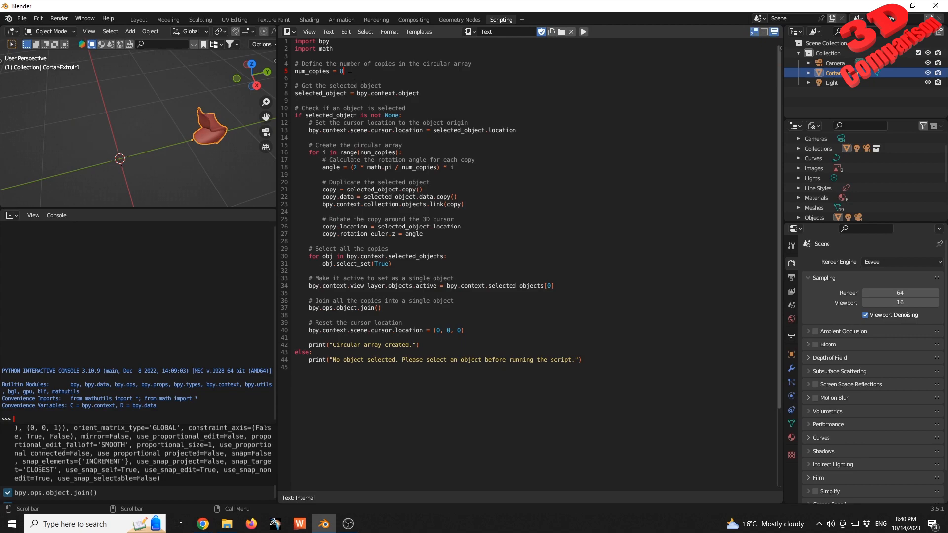
{"action": "key", "text": "BackSpace"}
{"action": "type", "text": "4"}
{"action": "left_click", "coordinate": [145, 20]}
{"action": "left_click", "coordinate": [451, 225]}
{"action": "middle_click_drag", "start_coordinate": [451, 225], "coordinate": [369, 159]}
{"action": "middle_click_drag", "start_coordinate": [450, 245], "coordinate": [403, 208]}
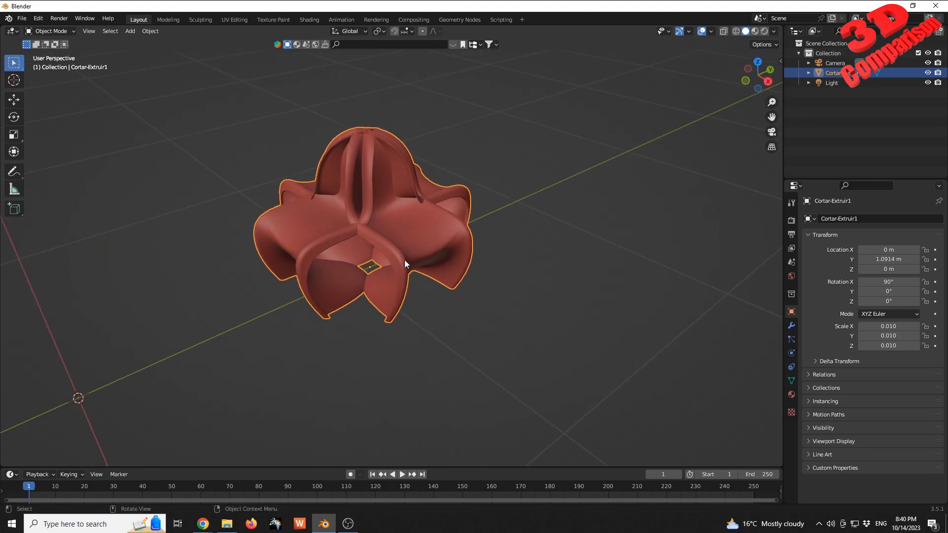
{"action": "middle_click_drag", "start_coordinate": [380, 267], "coordinate": [338, 232]}
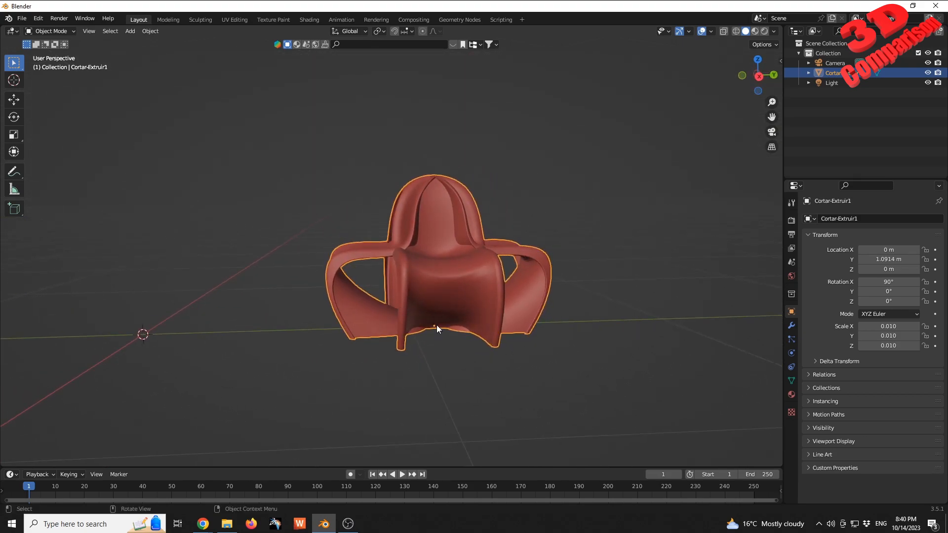
{"action": "middle_click_drag", "start_coordinate": [432, 328], "coordinate": [467, 344]}
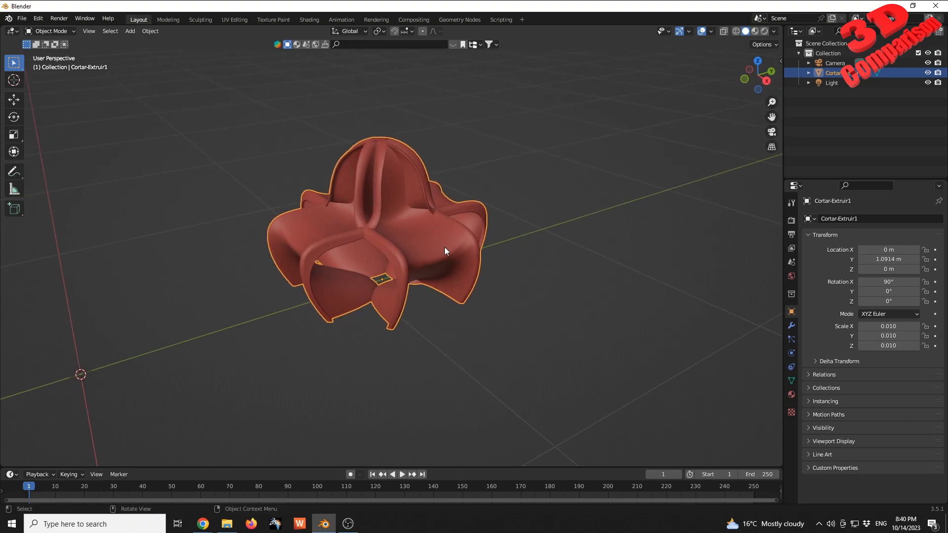
Step: Separate the joined chair array into individual objects by loose parts
{"action": "key", "text": "Tab"}
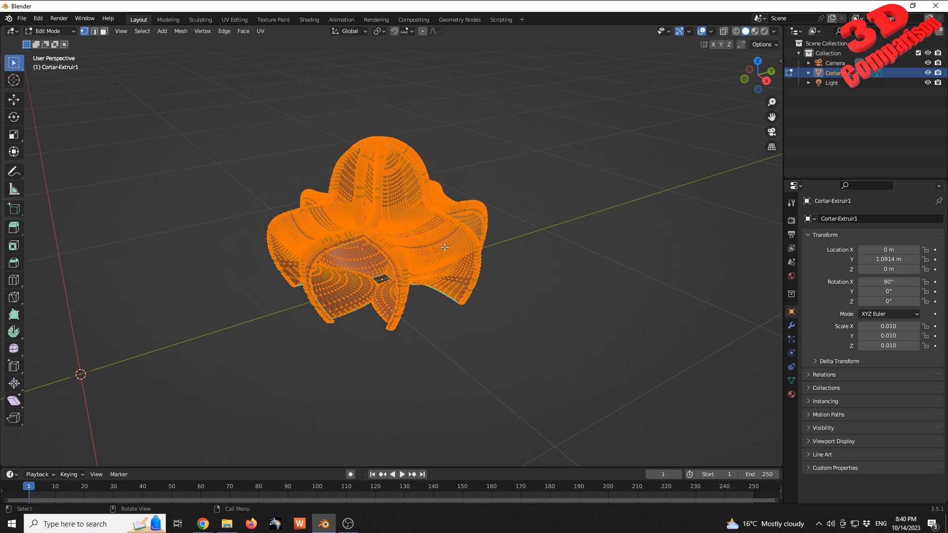
{"action": "key", "text": "p"}
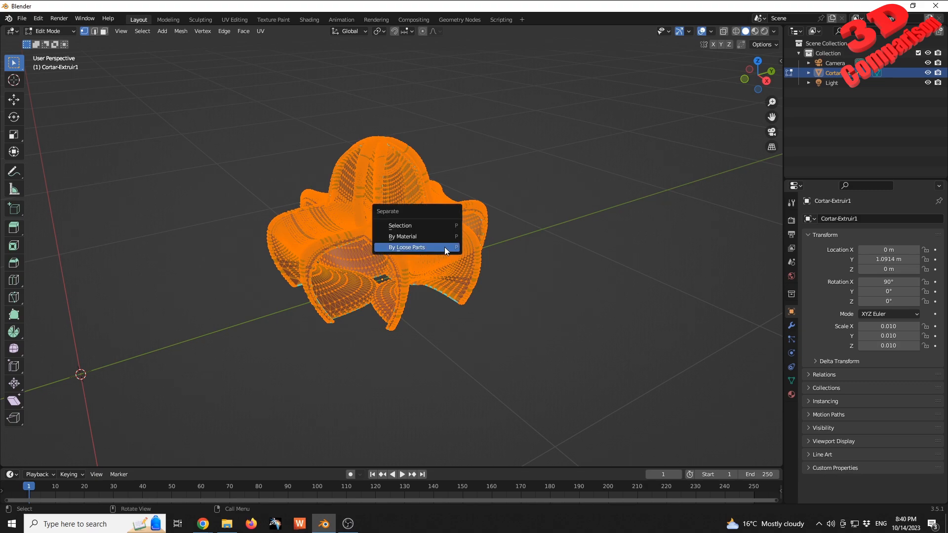
{"action": "left_click", "coordinate": [426, 248]}
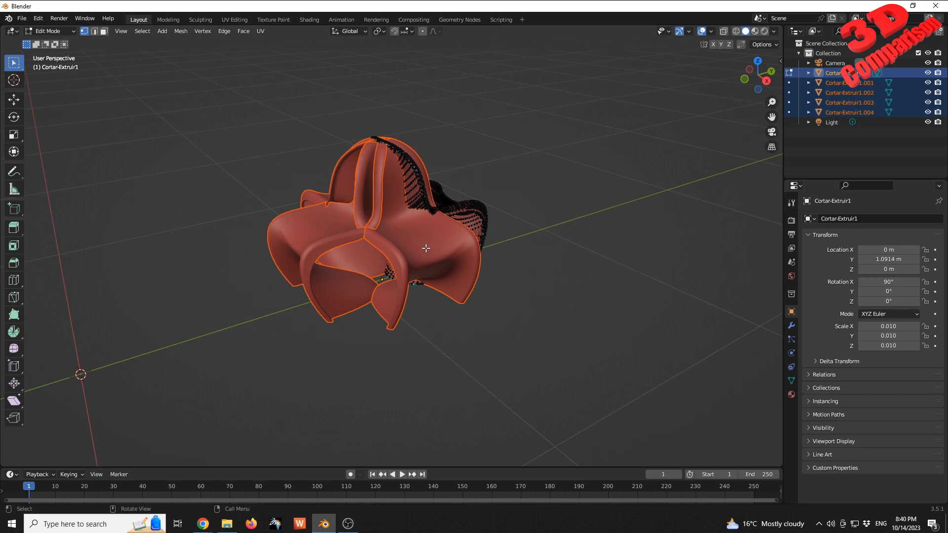
{"action": "key", "text": "Tab"}
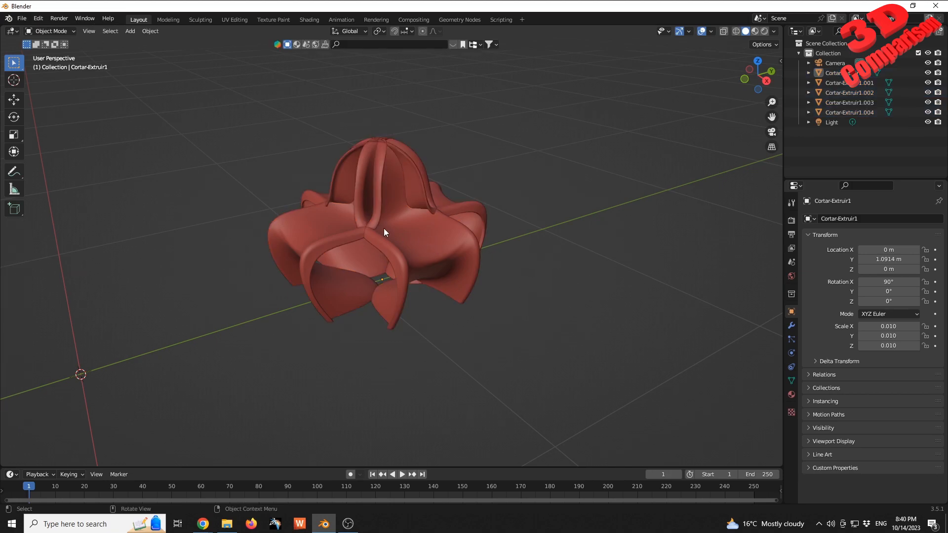
{"action": "left_click", "coordinate": [398, 227]}
{"action": "key", "text": "g"}
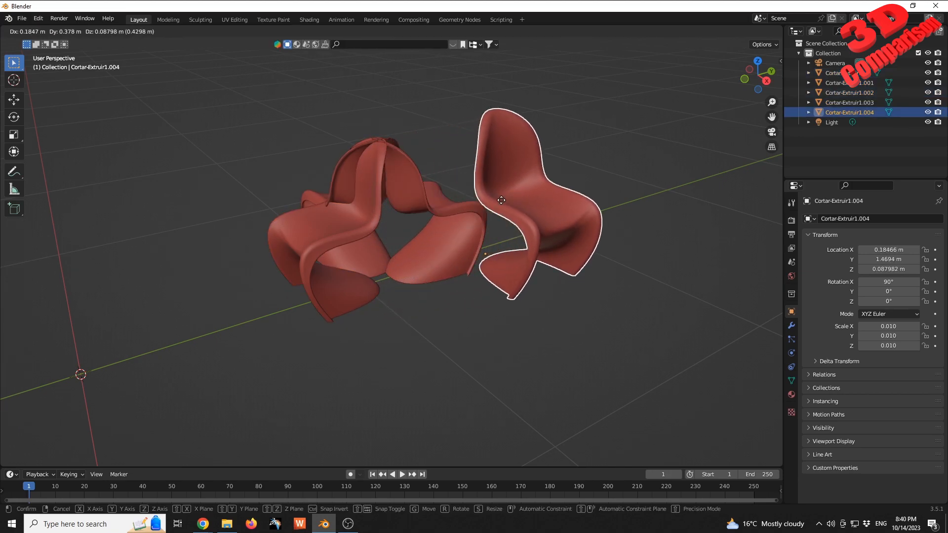
{"action": "key", "text": "Escape"}
Step: Pull one separated chair out of the cluster along the X axis and a second one along the Y axis
{"action": "left_click", "coordinate": [331, 238]}
{"action": "key", "text": "g"}
{"action": "key", "text": "x"}
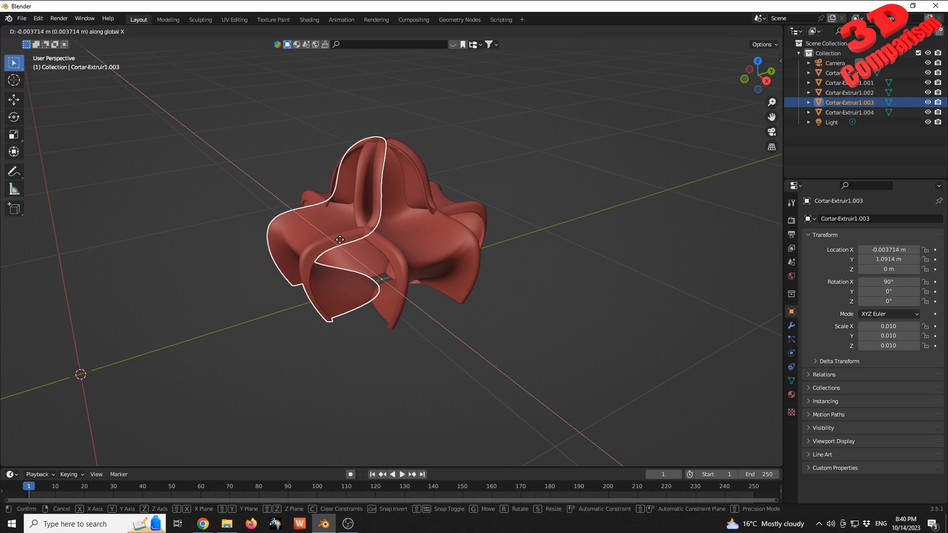
{"action": "left_click", "coordinate": [256, 207]}
{"action": "left_click", "coordinate": [395, 259]}
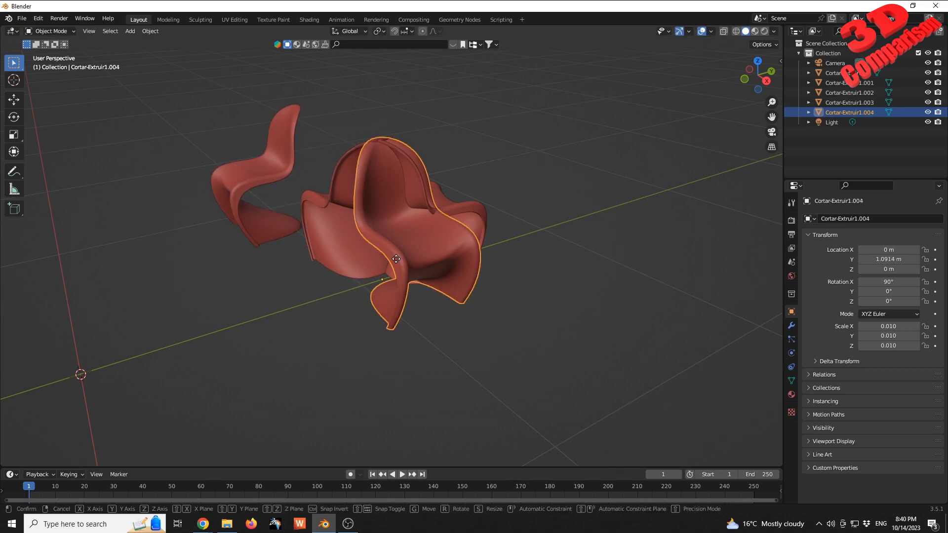
{"action": "key", "text": "g"}
{"action": "key", "text": "y"}
{"action": "left_click", "coordinate": [562, 216]}
Step: Move a third separated chair out along the Y axis and a fourth one along the negative X direction
{"action": "left_click", "coordinate": [457, 223]}
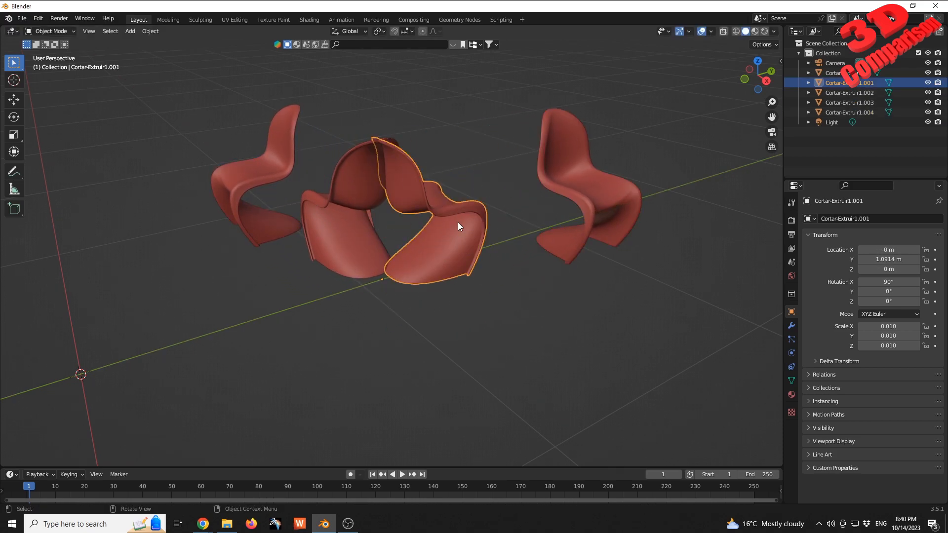
{"action": "key", "text": "g"}
{"action": "key", "text": "y"}
{"action": "left_click", "coordinate": [616, 213]}
{"action": "left_click", "coordinate": [363, 233]}
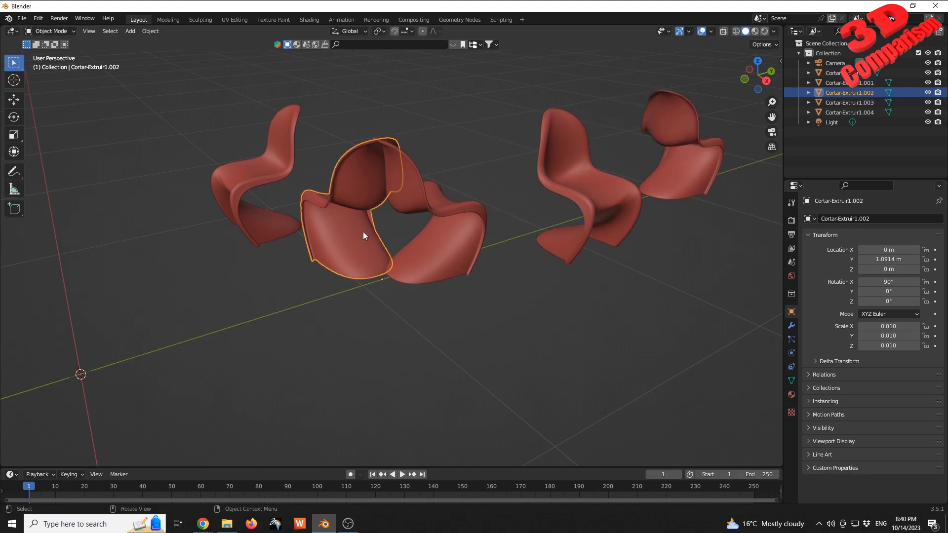
{"action": "key", "text": "g"}
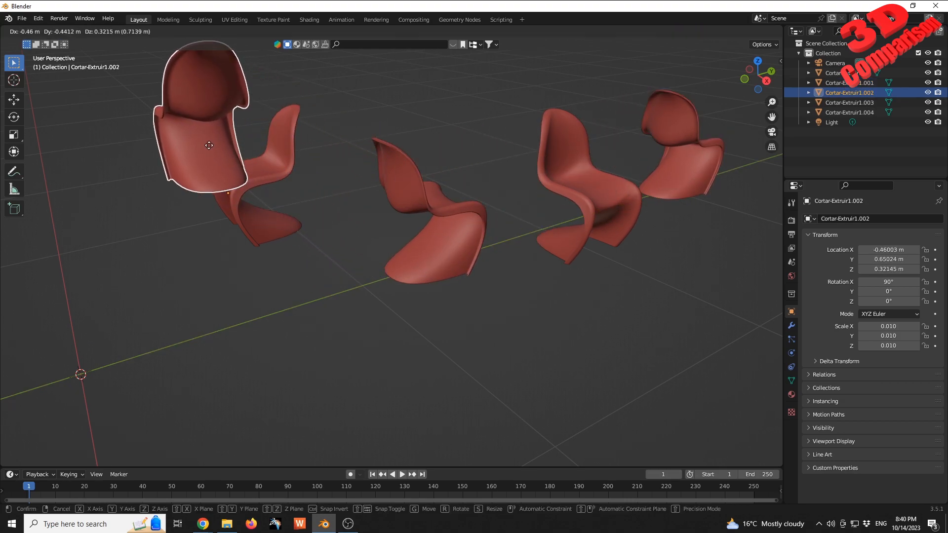
{"action": "right_click", "coordinate": [209, 145]}
{"action": "key", "text": "g"}
{"action": "key", "text": "x"}
{"action": "left_click", "coordinate": [61, 90]}
Step: Delete the four moved chair copies on both sides, keeping only the original chair
{"action": "scroll", "coordinate": [359, 230], "scroll_direction": "down", "scroll_amount": 4}
{"action": "left_click", "coordinate": [360, 298]}
{"action": "left_click_drag", "start_coordinate": [277, 145], "coordinate": [349, 260]}
{"action": "key", "text": "Delete"}
{"action": "left_click_drag", "start_coordinate": [449, 170], "coordinate": [576, 263]}
{"action": "key", "text": "Delete"}
{"action": "scroll", "coordinate": [448, 224], "scroll_direction": "up", "scroll_amount": 3}
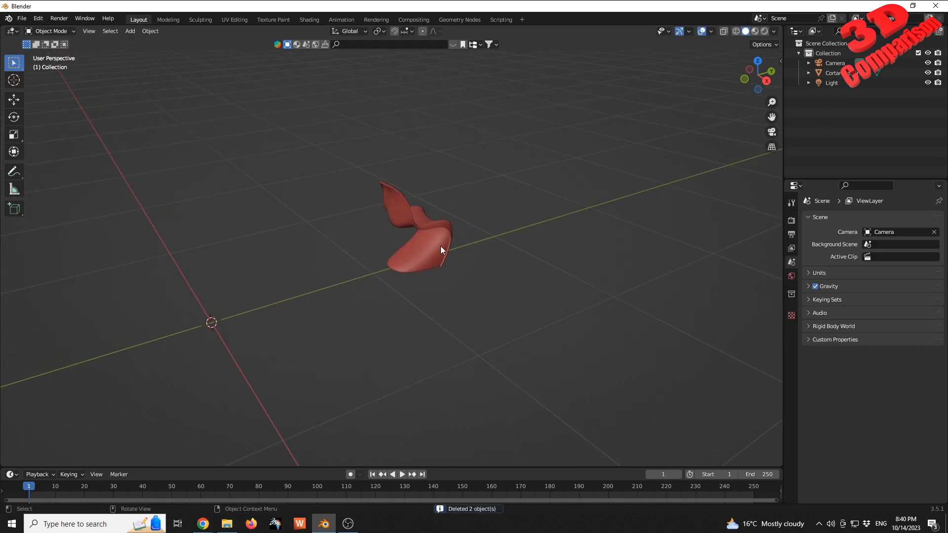
Step: Switch to the ChatGPT conversation in Chrome, review the array_radius variable set to 2.0 and copy that modified script
{"action": "mouse_move", "coordinate": [202, 523]}
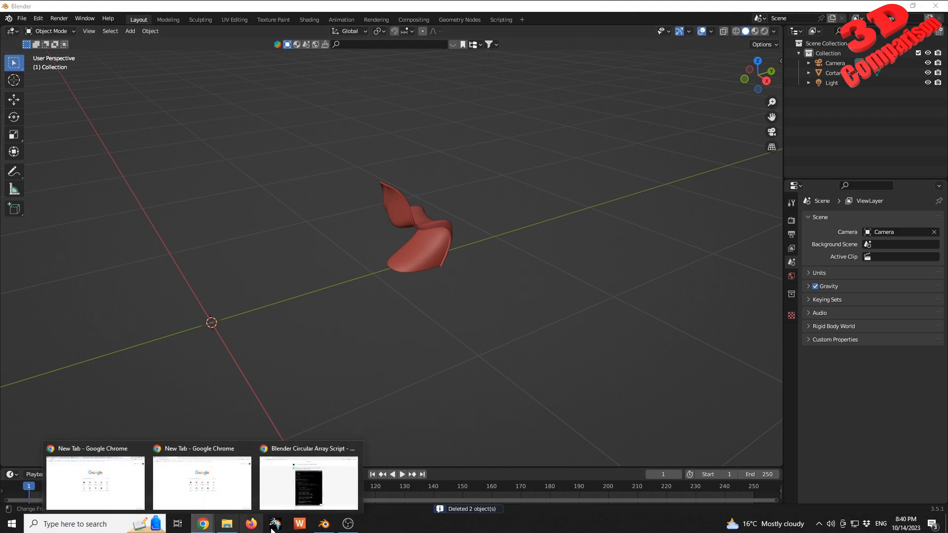
{"action": "left_click", "coordinate": [308, 481]}
{"action": "scroll", "coordinate": [242, 268], "scroll_direction": "down", "scroll_amount": 15}
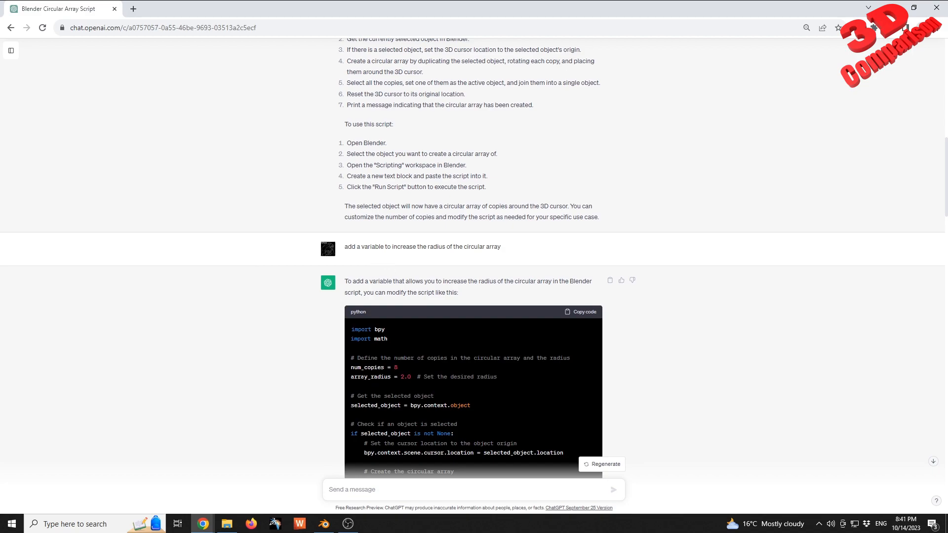
{"action": "left_click_drag", "start_coordinate": [350, 376], "coordinate": [394, 376]}
{"action": "double_click", "coordinate": [405, 376]}
{"action": "left_click", "coordinate": [579, 317]}
Step: Switch back to Blender, select the chair, replace the Scripting workspace code with the copied script and review its array_radius and polar coordinate lines
{"action": "left_click", "coordinate": [342, 521]}
{"action": "left_click", "coordinate": [323, 523]}
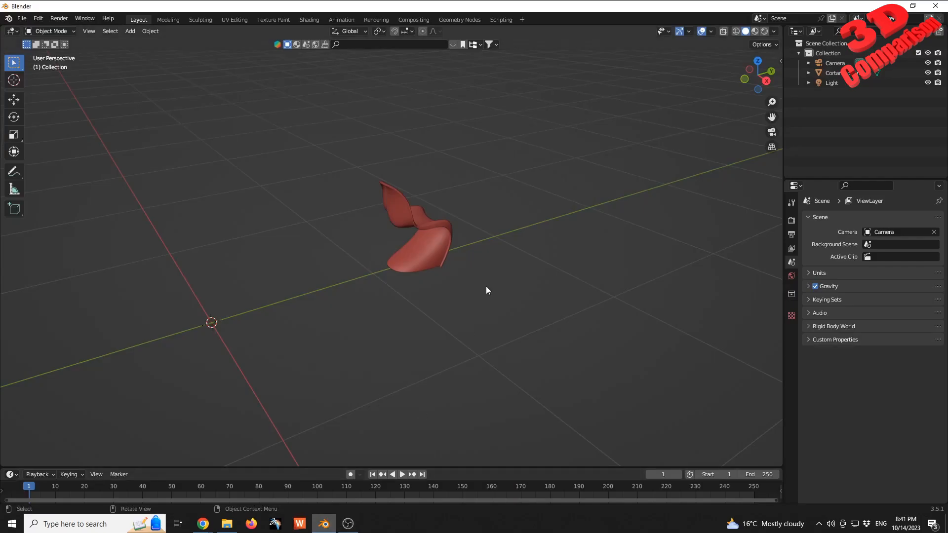
{"action": "left_click", "coordinate": [431, 229]}
{"action": "left_click", "coordinate": [501, 19]}
{"action": "key", "text": "ctrl+a"}
{"action": "key", "text": "ctrl+v"}
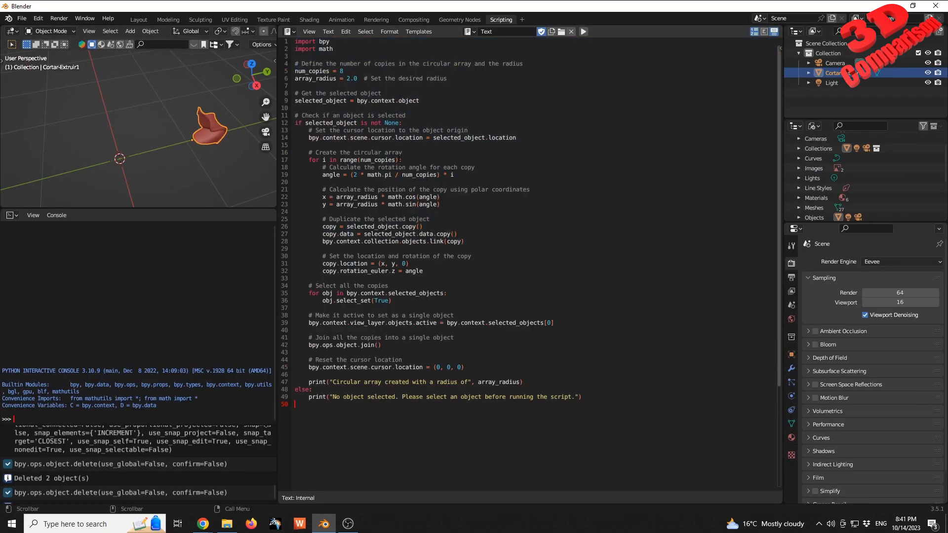
{"action": "left_click_drag", "start_coordinate": [337, 79], "coordinate": [294, 79]}
{"action": "left_click_drag", "start_coordinate": [439, 204], "coordinate": [326, 190]}
{"action": "left_click", "coordinate": [326, 190]}
Step: Run the script on the selected chair with 8 copies and radius 2.0, and examine the ring in the Layout workspace
{"action": "left_click", "coordinate": [219, 171]}
{"action": "left_click", "coordinate": [215, 126]}
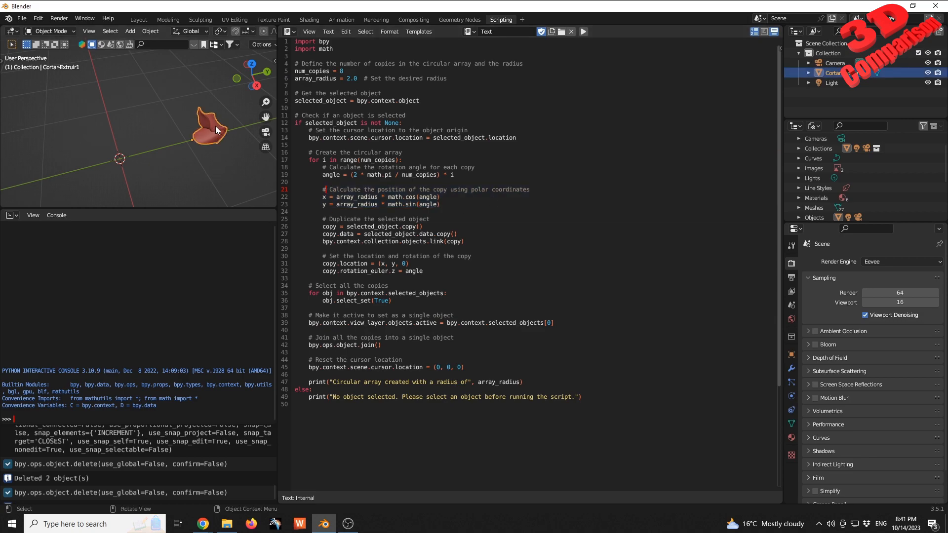
{"action": "left_click", "coordinate": [583, 32]}
{"action": "scroll", "coordinate": [190, 155], "scroll_direction": "down", "scroll_amount": 4}
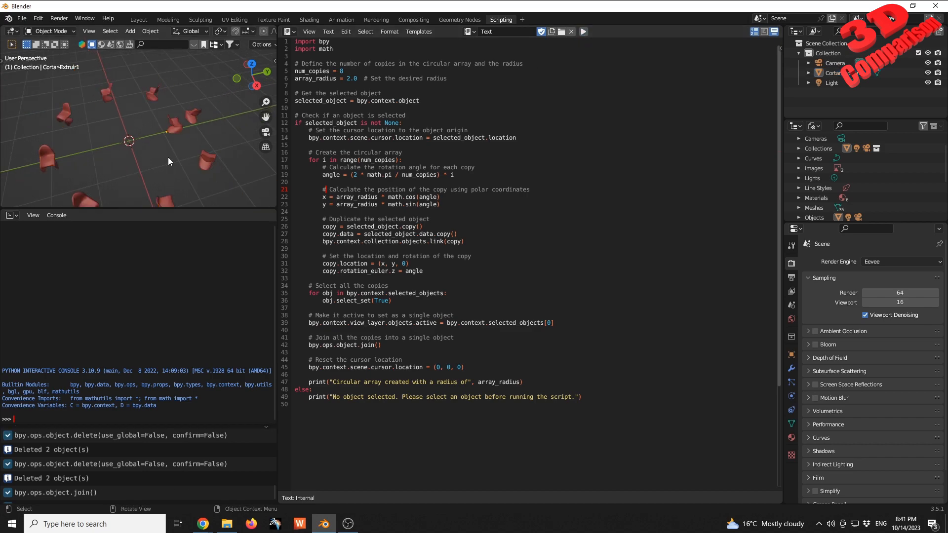
{"action": "left_click", "coordinate": [140, 19]}
{"action": "middle_click_drag", "start_coordinate": [428, 212], "coordinate": [436, 243]}
{"action": "middle_click_drag", "start_coordinate": [383, 288], "coordinate": [334, 309]}
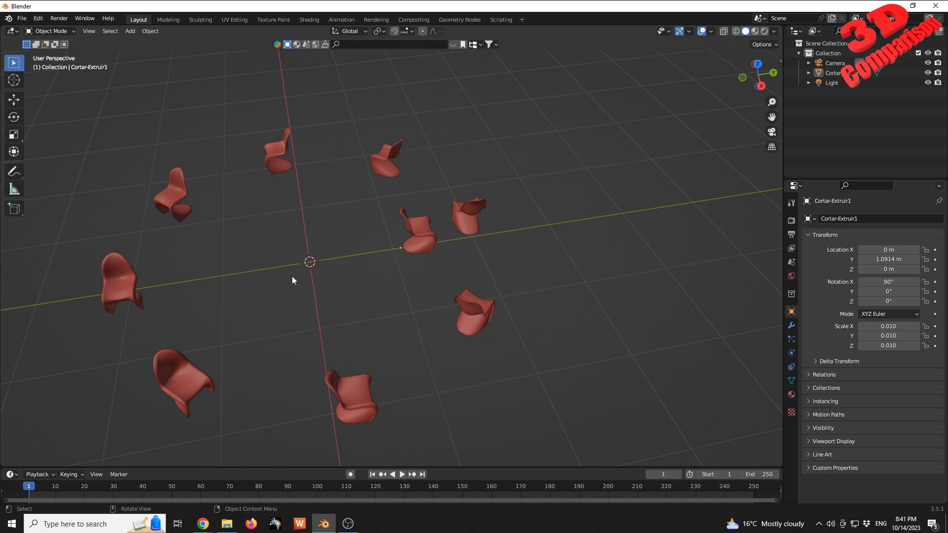
Step: Undo the radius 2.0 circular array, returning to the single chair
{"action": "key", "text": "a"}
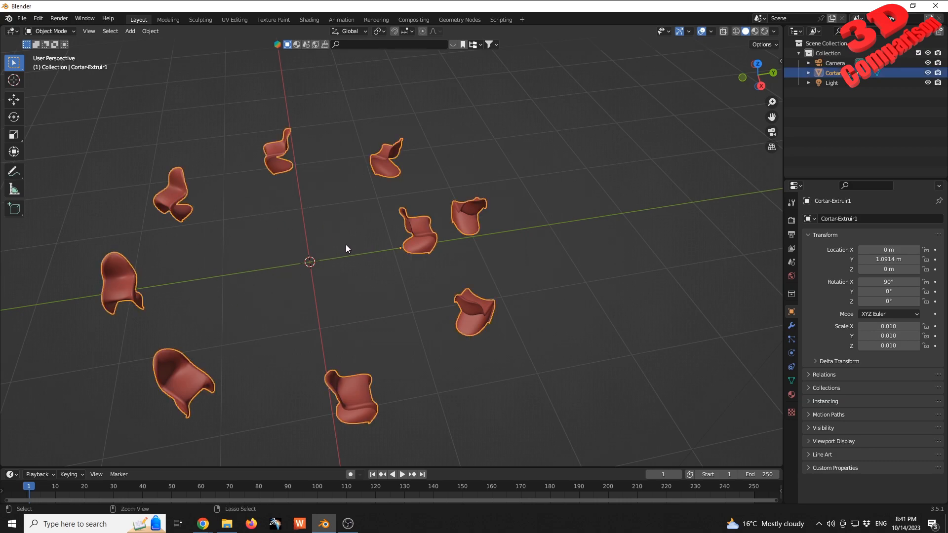
{"action": "key", "text": "ctrl+z"}
{"action": "middle_click_drag", "start_coordinate": [410, 266], "coordinate": [380, 300]}
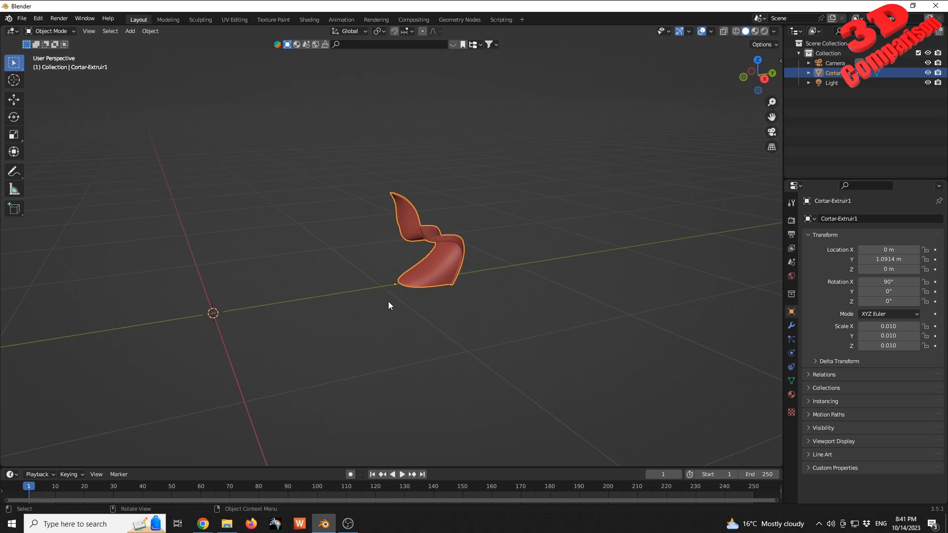
Step: Switch to the ChatGPT conversation in Chrome and read the script that aligns and rotates objects according to the circular array
{"action": "mouse_move", "coordinate": [200, 529]}
{"action": "left_click", "coordinate": [319, 467]}
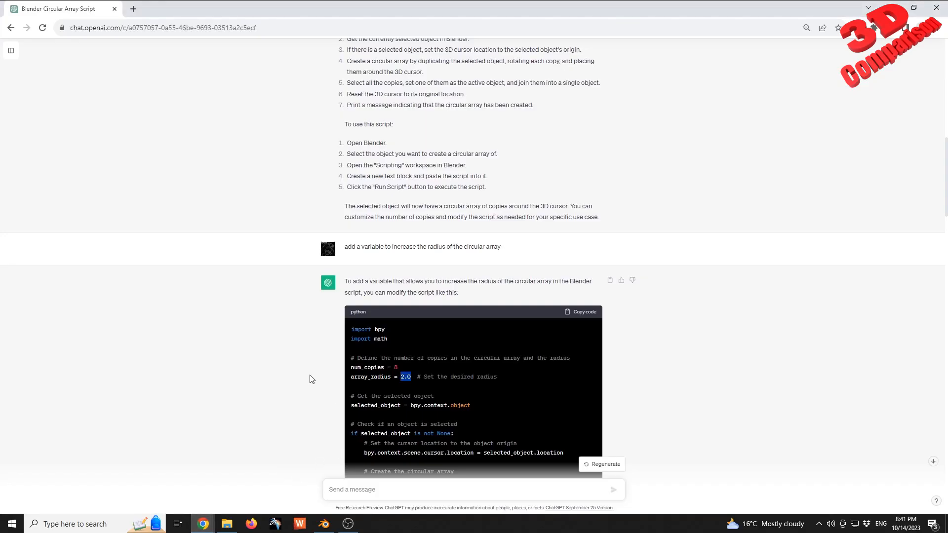
{"action": "scroll", "coordinate": [255, 365], "scroll_direction": "down", "scroll_amount": 10}
{"action": "scroll", "coordinate": [255, 362], "scroll_direction": "down", "scroll_amount": 3}
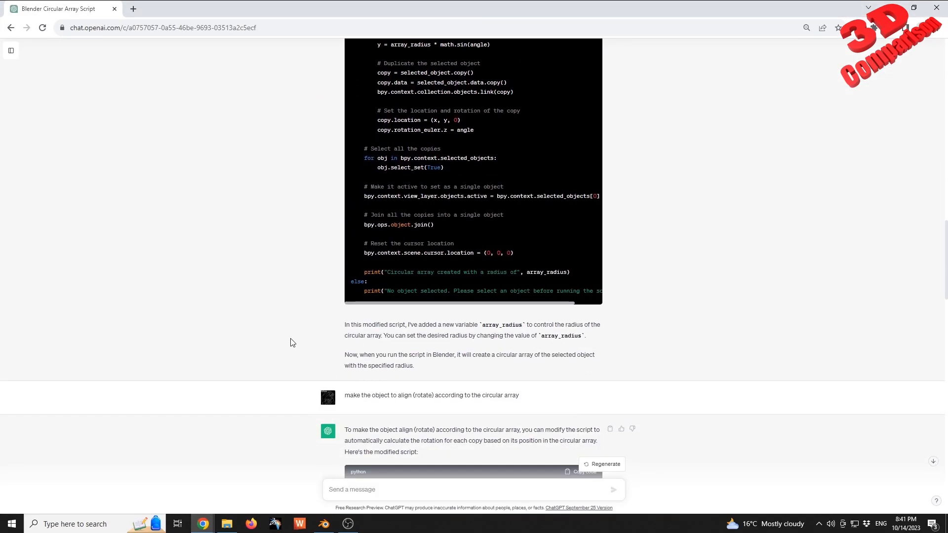
{"action": "scroll", "coordinate": [292, 343], "scroll_direction": "down", "scroll_amount": 1}
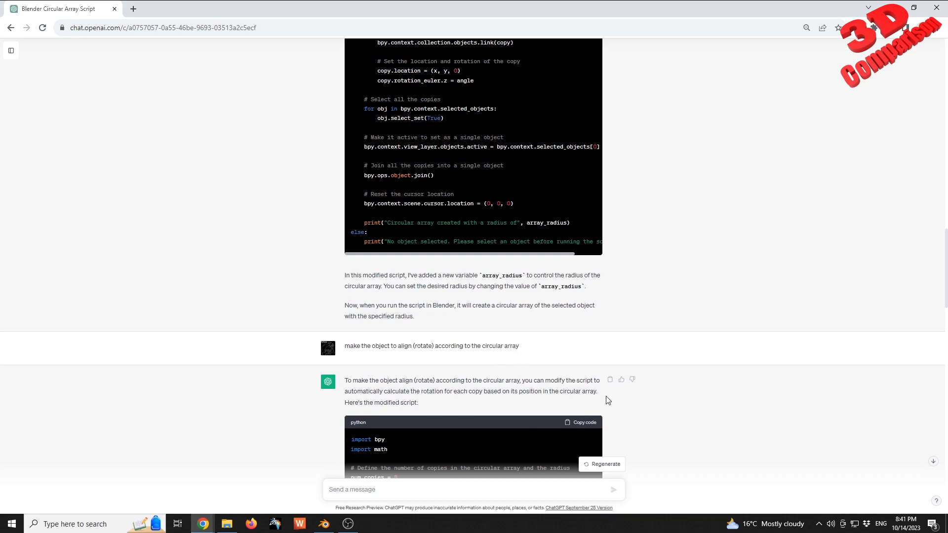
{"action": "scroll", "coordinate": [572, 399], "scroll_direction": "down", "scroll_amount": 3}
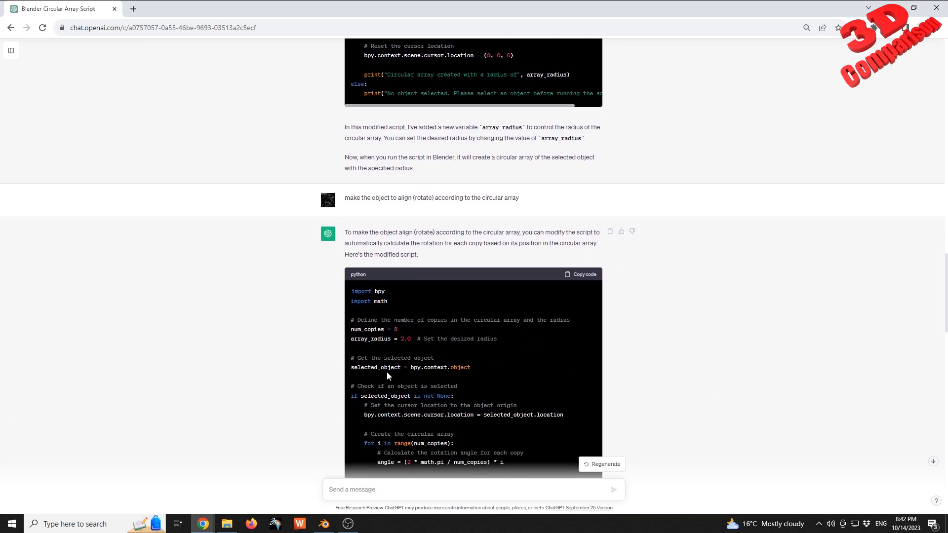
{"action": "scroll", "coordinate": [462, 390], "scroll_direction": "down", "scroll_amount": 2}
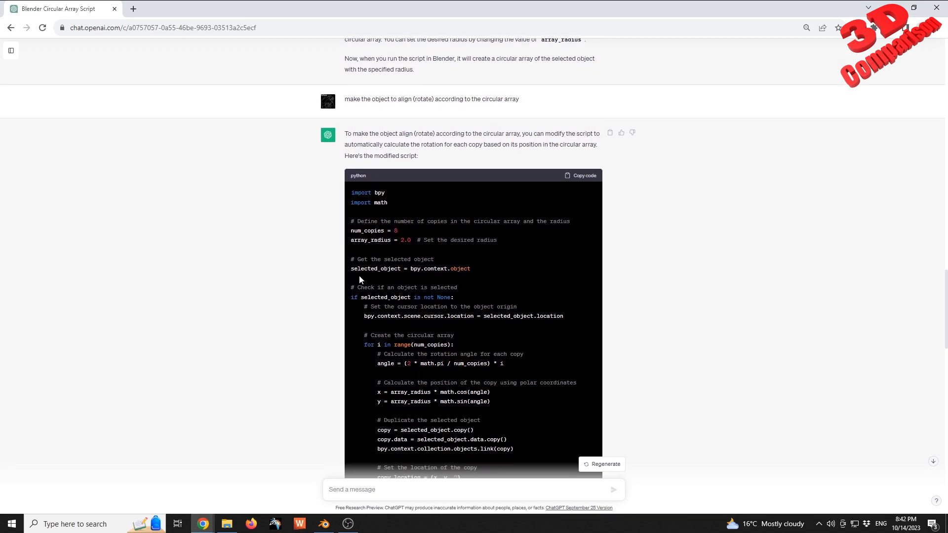
{"action": "scroll", "coordinate": [474, 258], "scroll_direction": "down", "scroll_amount": 2}
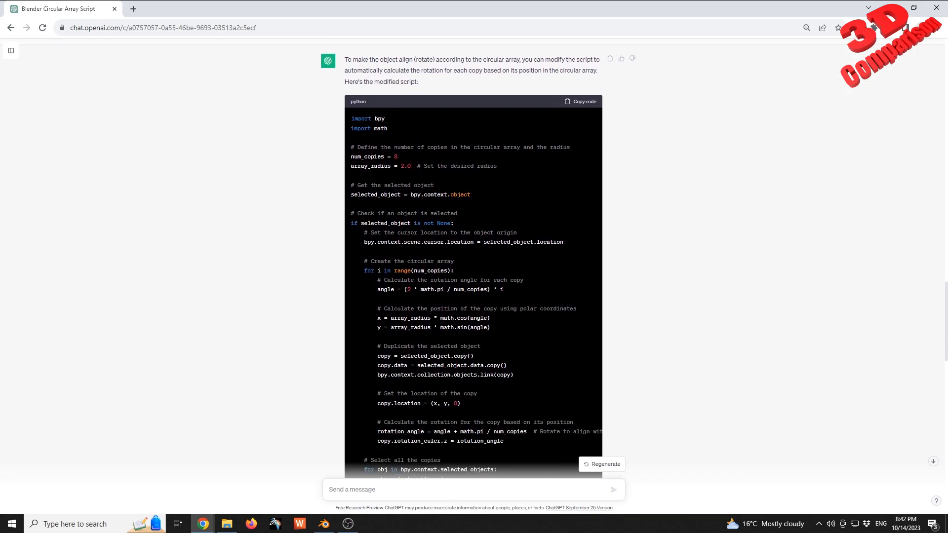
Step: Review the rotation_angle calculation, copy the alignment script and switch back to Blender
{"action": "left_click_drag", "start_coordinate": [373, 407], "coordinate": [423, 407]}
{"action": "scroll", "coordinate": [561, 265], "scroll_direction": "up", "scroll_amount": 4}
{"action": "left_click", "coordinate": [576, 277]}
{"action": "scroll", "coordinate": [488, 334], "scroll_direction": "down", "scroll_amount": 10}
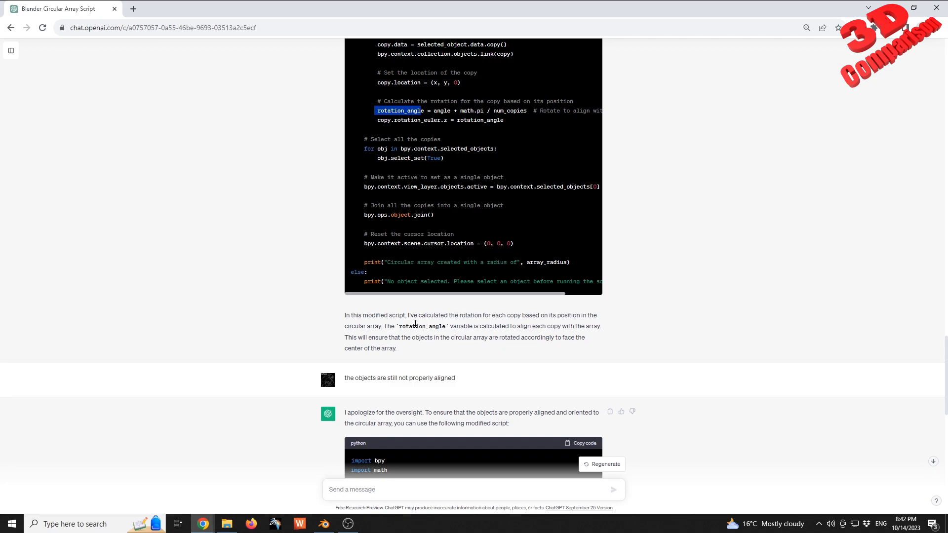
{"action": "left_click", "coordinate": [324, 523]}
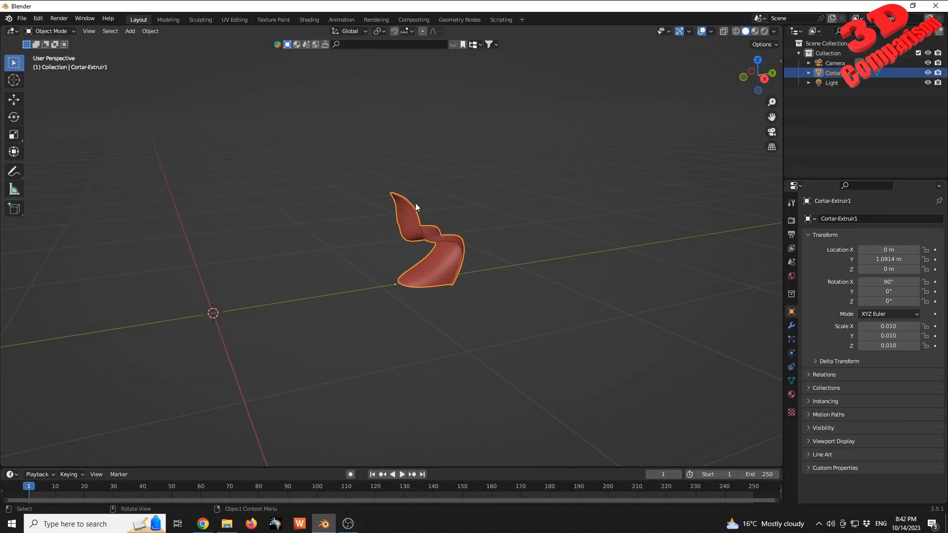
Step: Replace the script with the copied alignment version, run it on the chair with 8 copies at radius 2.0, and examine the ring in the Layout workspace
{"action": "left_click", "coordinate": [500, 19]}
{"action": "key", "text": "ctrl+a"}
{"action": "key", "text": "ctrl+v"}
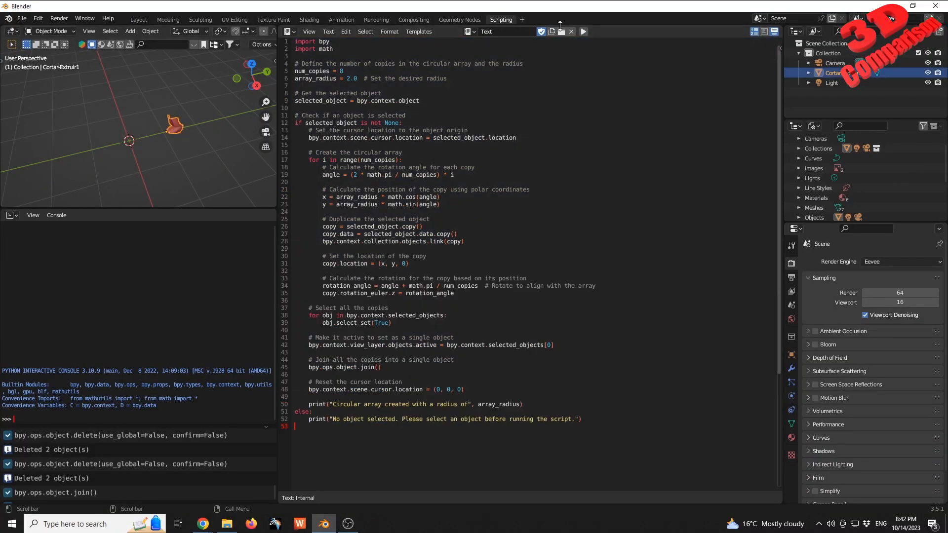
{"action": "left_click", "coordinate": [584, 32]}
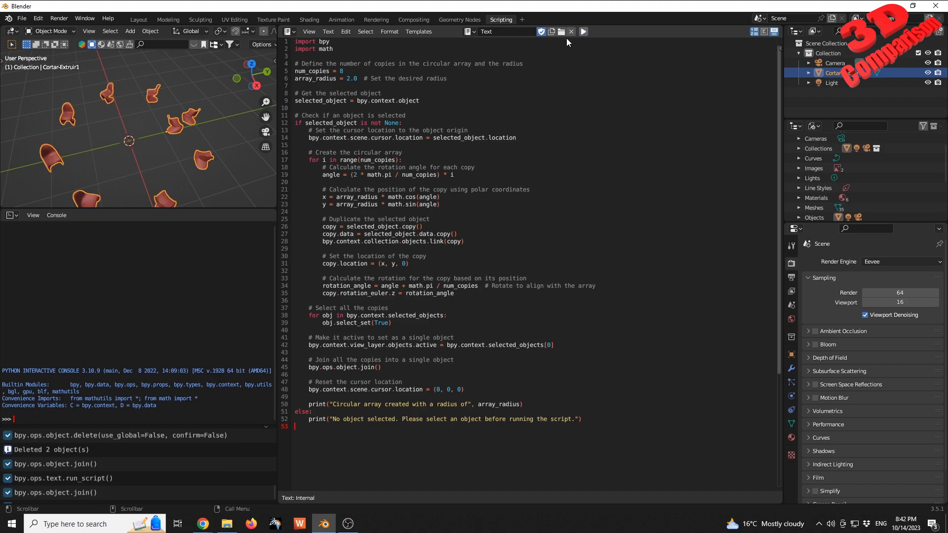
{"action": "left_click", "coordinate": [140, 20]}
{"action": "middle_click_drag", "start_coordinate": [414, 275], "coordinate": [378, 226]}
{"action": "scroll", "coordinate": [428, 288], "scroll_direction": "down", "scroll_amount": 4}
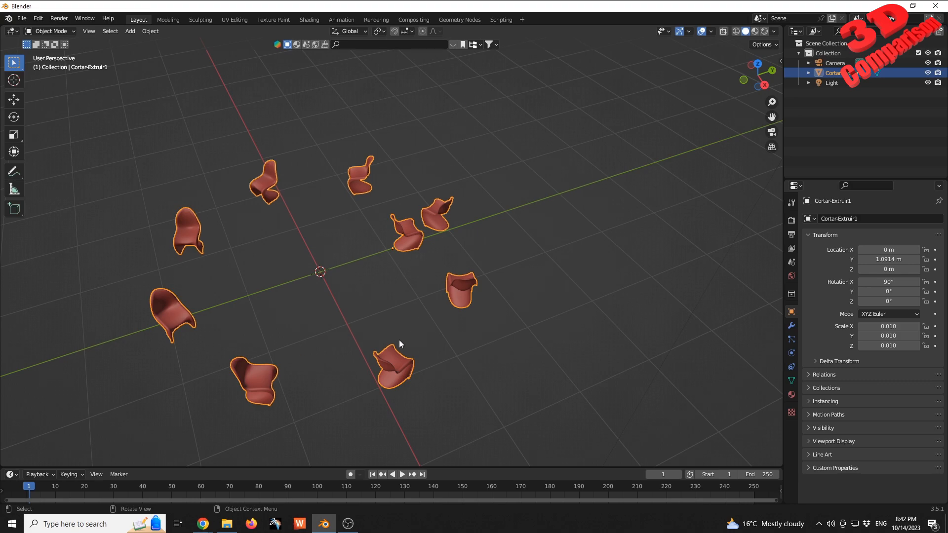
Step: Undo the circular array made by the alignment script, returning to the single chair
{"action": "key", "text": "ctrl+z"}
{"action": "key", "text": "ctrl+z"}
{"action": "key", "text": "ctrl+z"}
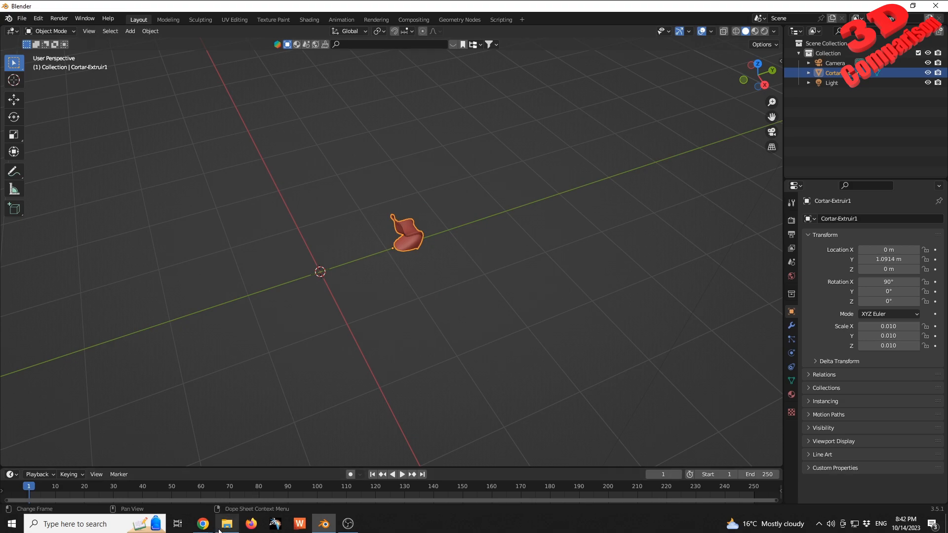
Step: Switch to the ChatGPT conversation in Chrome and read the revised script, focusing on rotation_angle = angle - math.pi / 2
{"action": "mouse_move", "coordinate": [202, 523]}
{"action": "left_click", "coordinate": [309, 479]}
{"action": "scroll", "coordinate": [279, 379], "scroll_direction": "down", "scroll_amount": 4}
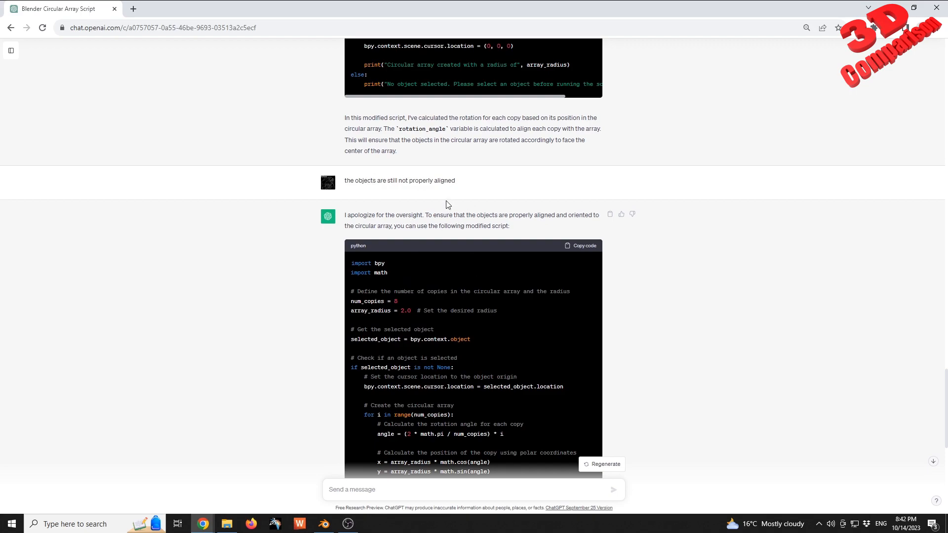
{"action": "scroll", "coordinate": [544, 386], "scroll_direction": "down", "scroll_amount": 2}
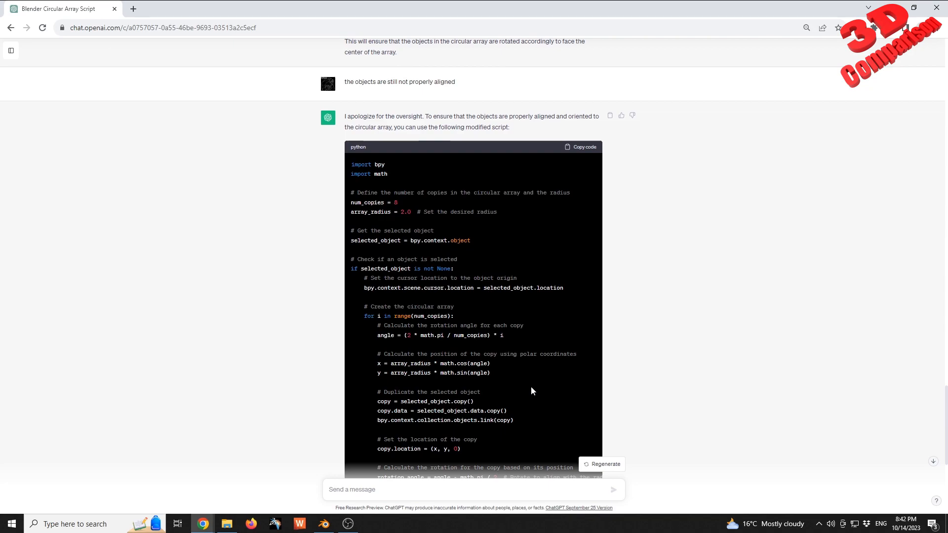
{"action": "scroll", "coordinate": [531, 390], "scroll_direction": "down", "scroll_amount": 1}
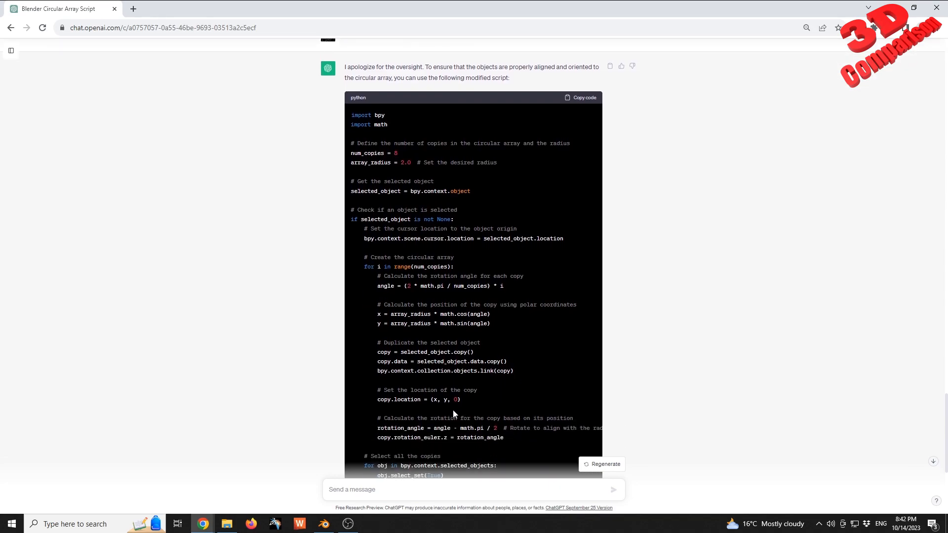
{"action": "left_click_drag", "start_coordinate": [381, 418], "coordinate": [570, 418]}
{"action": "left_click_drag", "start_coordinate": [377, 428], "coordinate": [499, 428]}
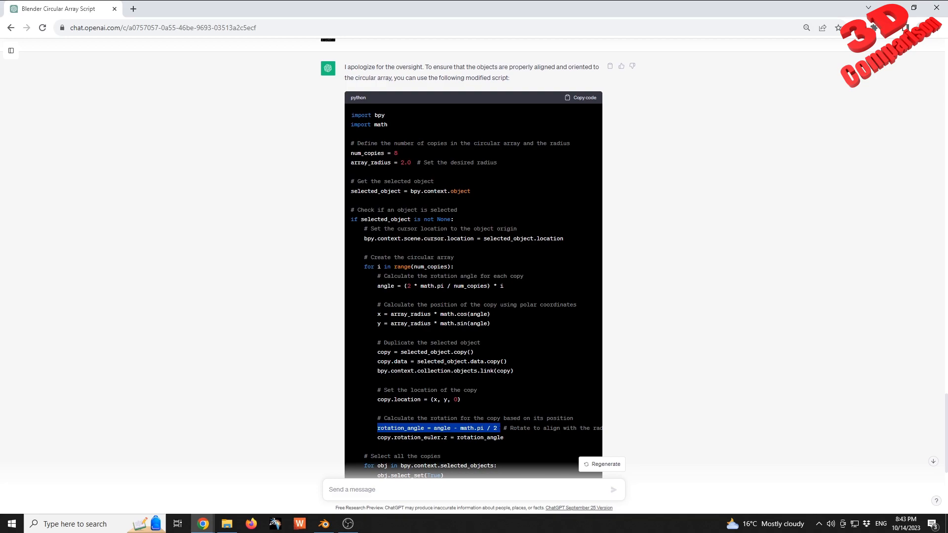
{"action": "scroll", "coordinate": [495, 429], "scroll_direction": "down", "scroll_amount": 2}
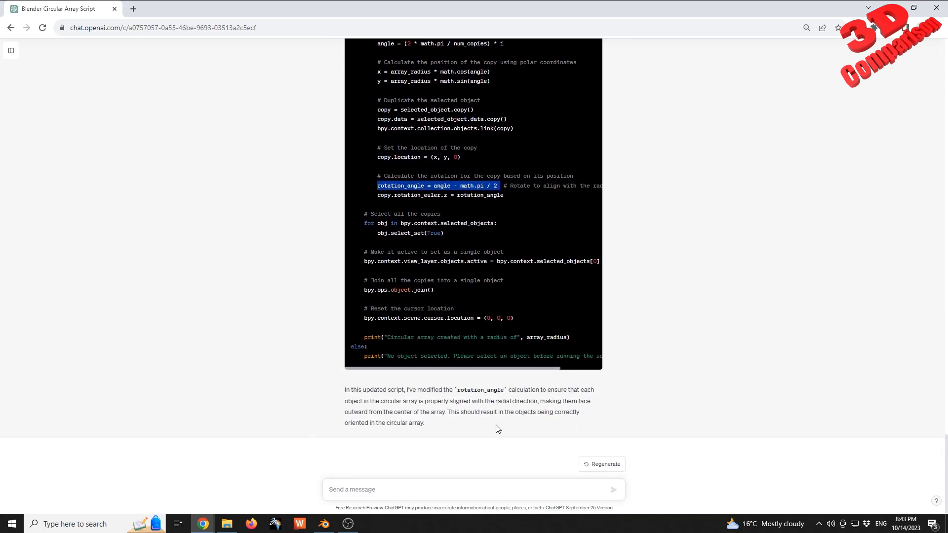
Step: Compare the rotation_angle line with the previous script's version, copy the revised script and switch back to Blender
{"action": "scroll", "coordinate": [616, 360], "scroll_direction": "up", "scroll_amount": 12}
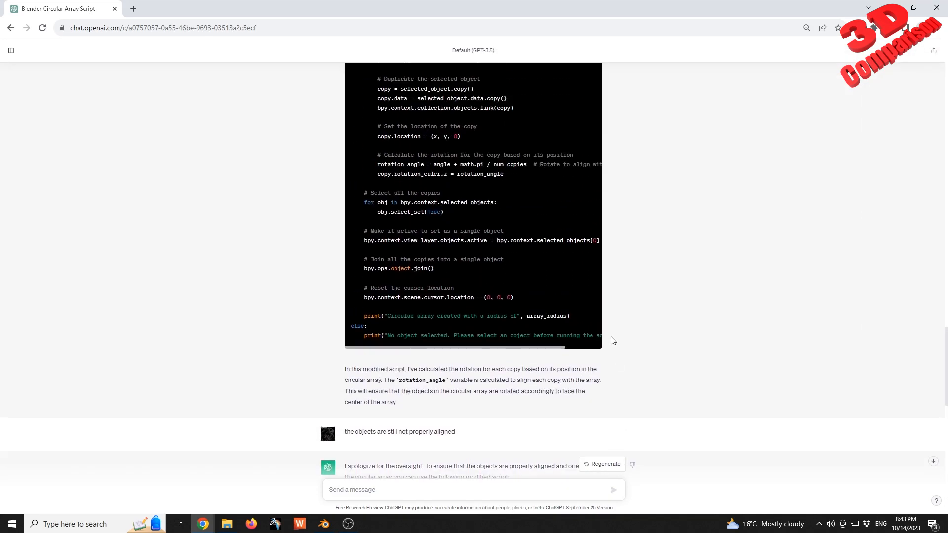
{"action": "left_click_drag", "start_coordinate": [527, 164], "coordinate": [377, 165]}
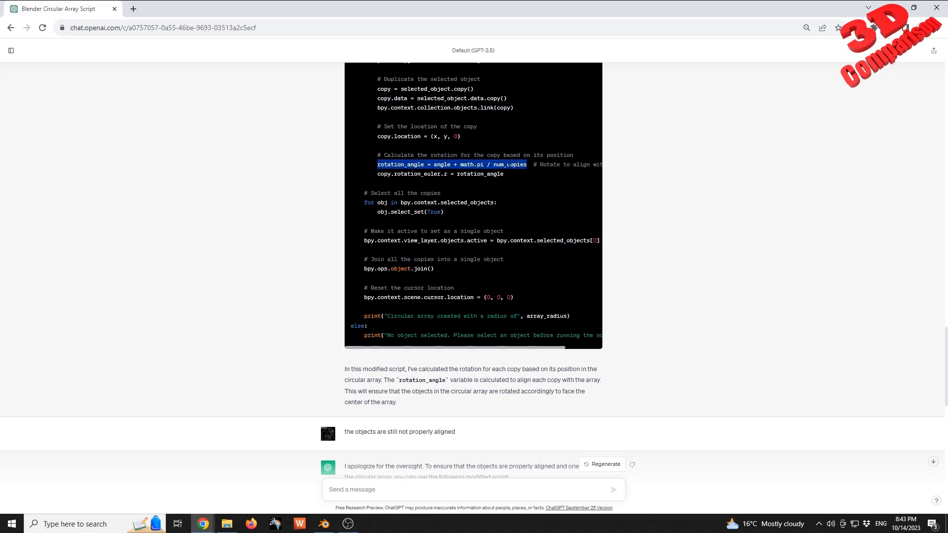
{"action": "left_click", "coordinate": [441, 166]}
{"action": "left_click_drag", "start_coordinate": [437, 164], "coordinate": [448, 164]}
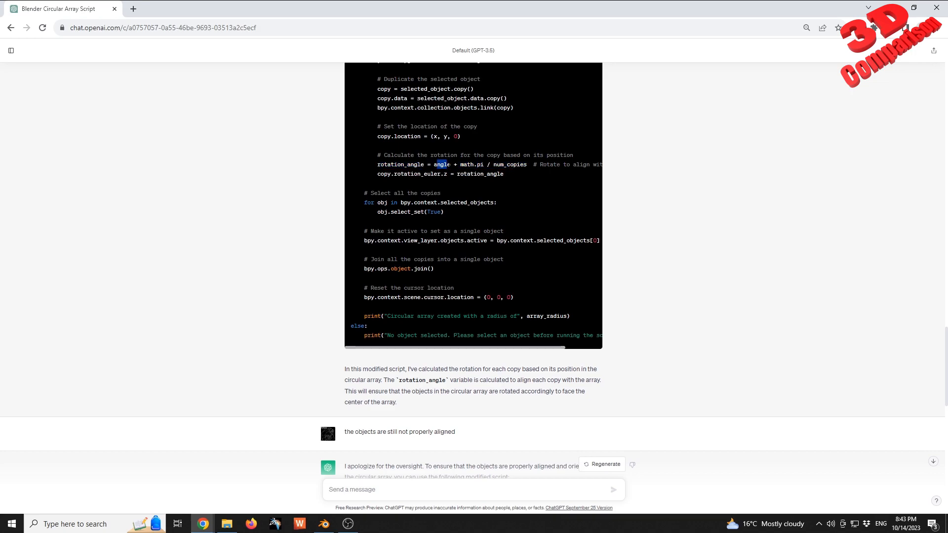
{"action": "scroll", "coordinate": [483, 301], "scroll_direction": "down", "scroll_amount": 8}
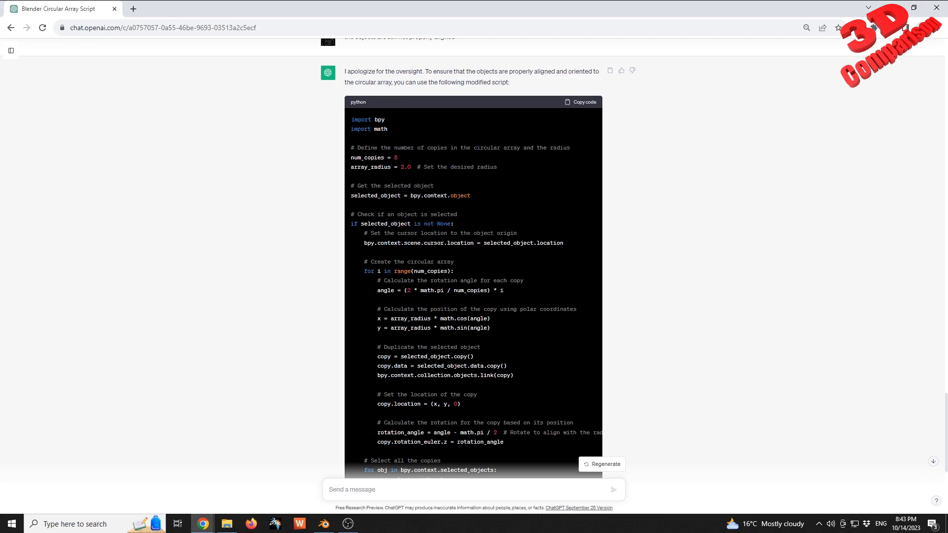
{"action": "scroll", "coordinate": [542, 369], "scroll_direction": "up", "scroll_amount": 2}
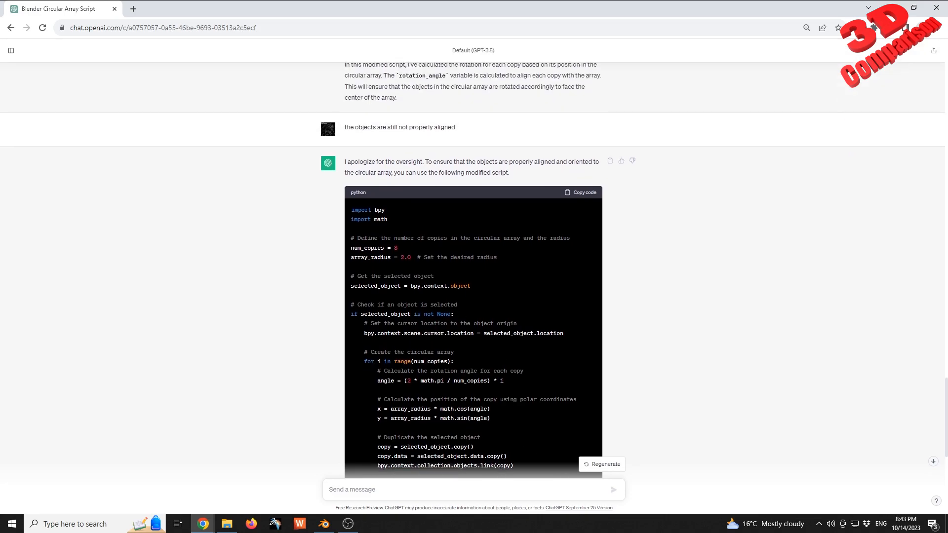
{"action": "left_click", "coordinate": [582, 201]}
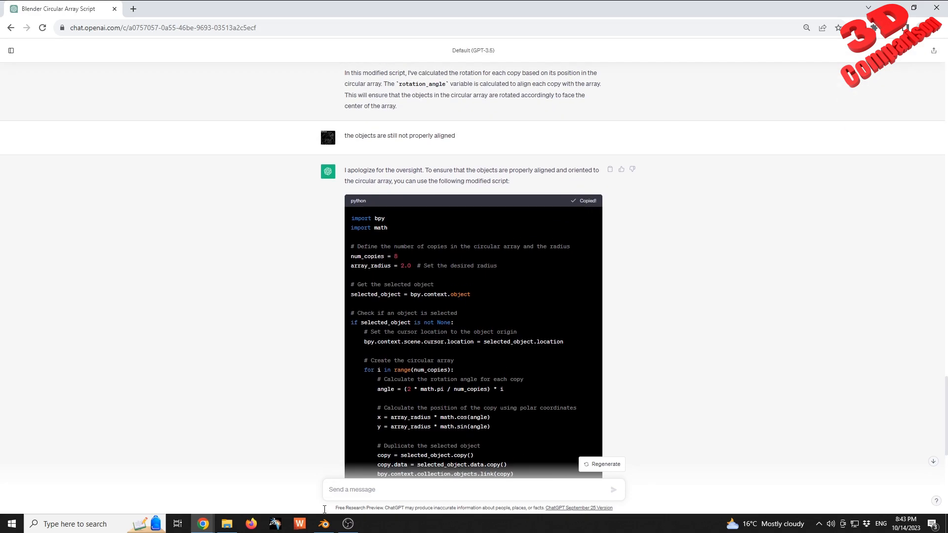
{"action": "left_click", "coordinate": [324, 523]}
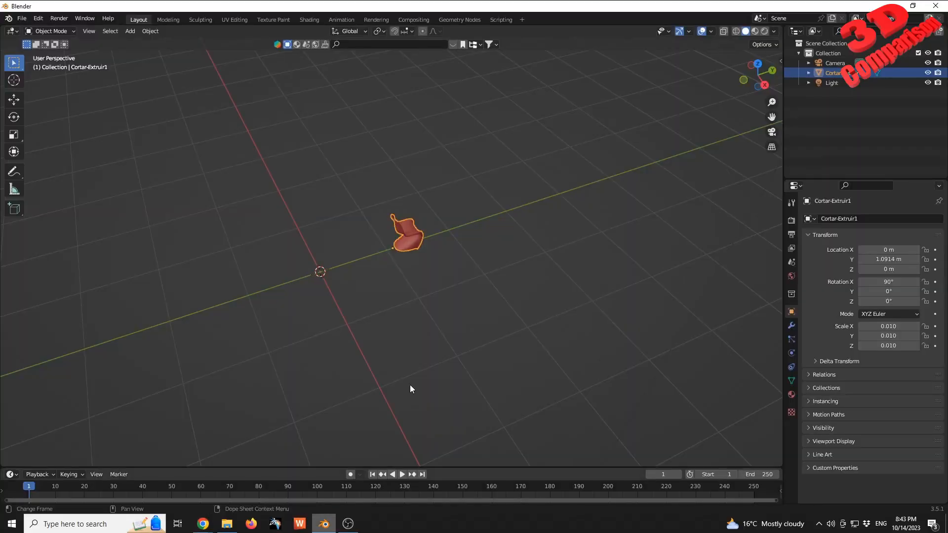
Step: Replace the script with the radial-direction version, run it on the chair with 8 copies at radius 2.0, and inspect the ring
{"action": "left_click", "coordinate": [501, 18]}
{"action": "key", "text": "ctrl+a"}
{"action": "key", "text": "ctrl+v"}
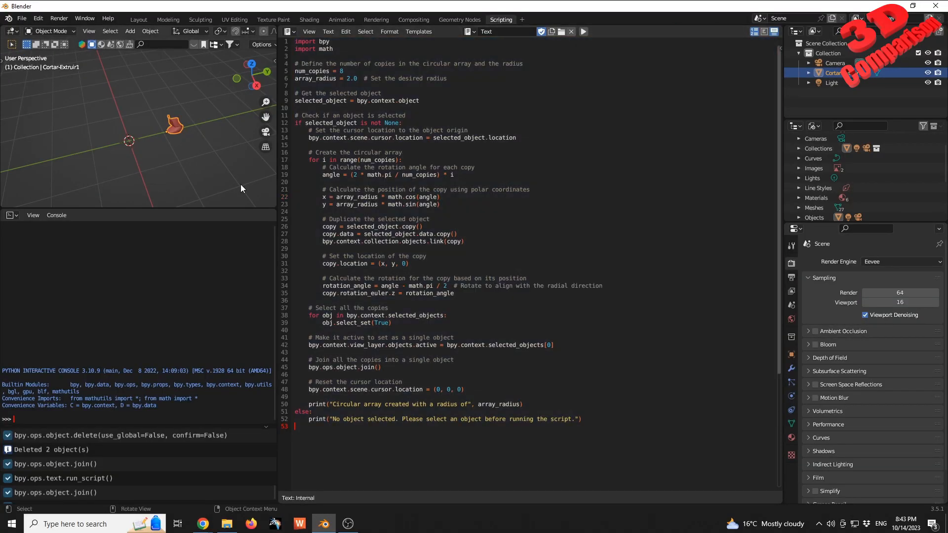
{"action": "left_click", "coordinate": [583, 32]}
{"action": "middle_click_drag", "start_coordinate": [175, 137], "coordinate": [198, 116]}
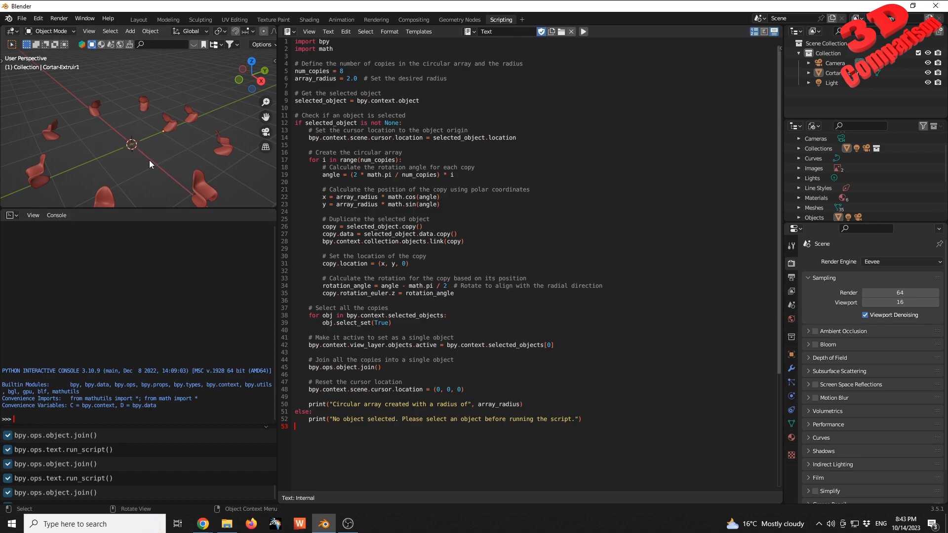
Step: Undo the 8-copy array, and set array_radius to 3.0 and num_copies to 24 in the script
{"action": "key", "text": "a"}
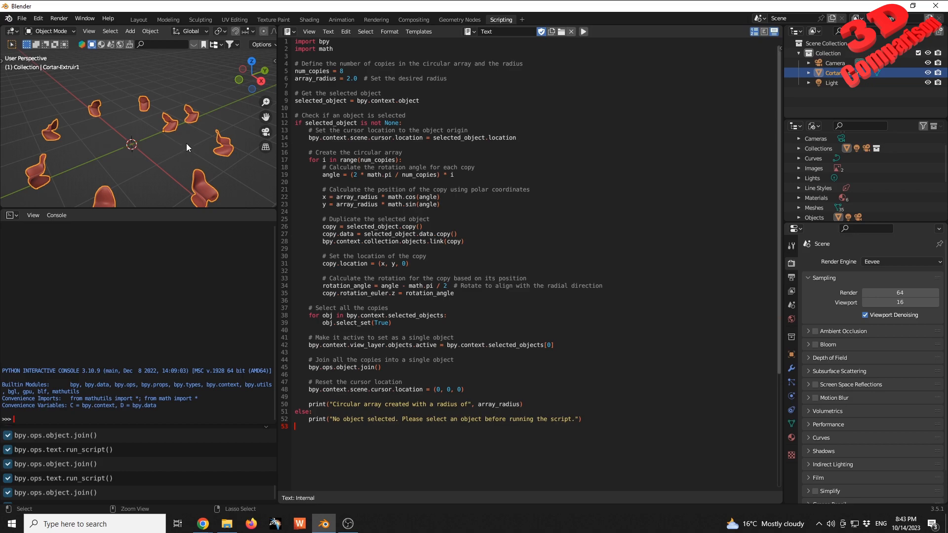
{"action": "key", "text": "Delete"}
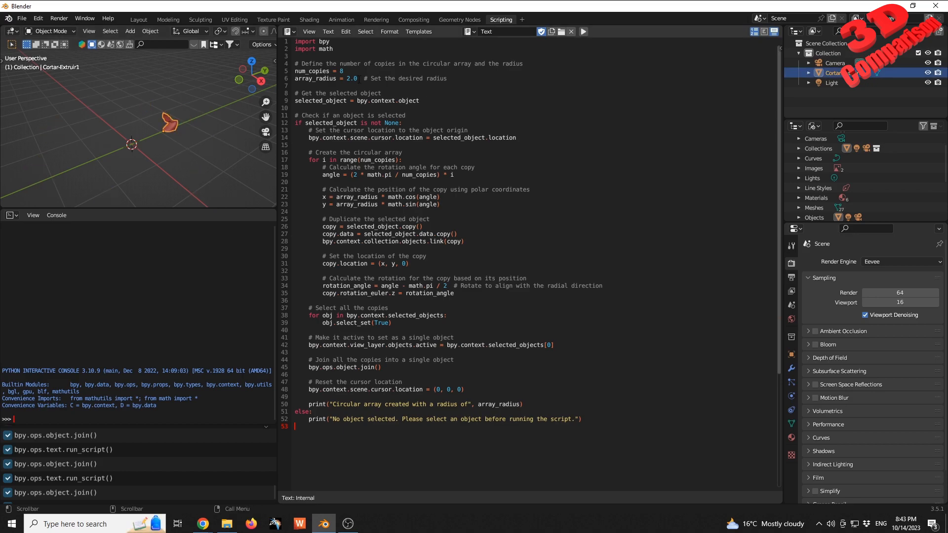
{"action": "key", "text": "BackSpace"}
{"action": "type", "text": "3"}
{"action": "left_click", "coordinate": [350, 71]}
{"action": "key", "text": "BackSpace"}
{"action": "type", "text": "24"}
Step: Run the script on the selected chair with 24 copies at radius 3.0, and view the ring in the Layout workspace
{"action": "left_click", "coordinate": [170, 120]}
{"action": "left_click", "coordinate": [170, 121]}
{"action": "key", "text": "alt+p"}
{"action": "left_click", "coordinate": [214, 142]}
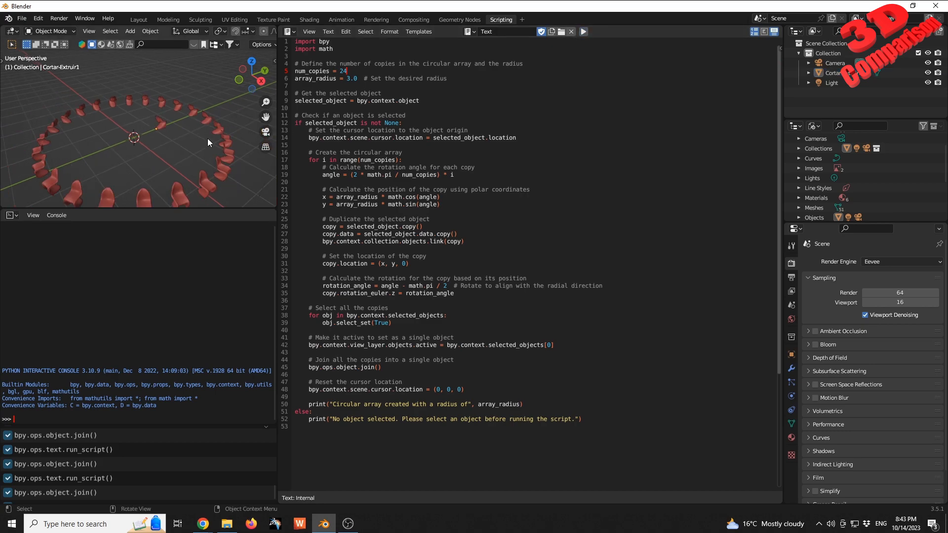
{"action": "left_click", "coordinate": [131, 21]}
{"action": "scroll", "coordinate": [398, 203], "scroll_direction": "down", "scroll_amount": 2}
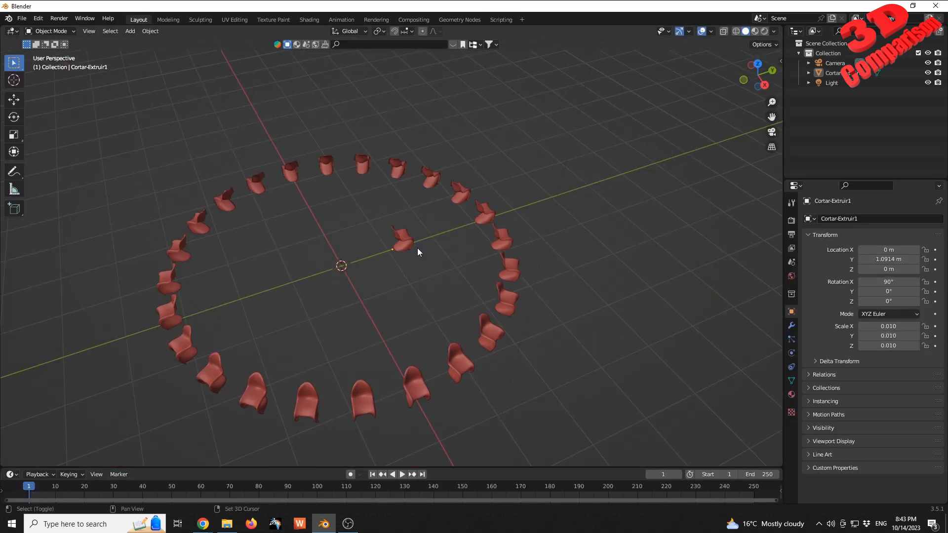
{"action": "middle_click_drag", "start_coordinate": [417, 248], "coordinate": [448, 203], "text": "shift"}
Step: Separate the joined chair ring into individual objects by loose parts and return to Object Mode
{"action": "left_click", "coordinate": [434, 204]}
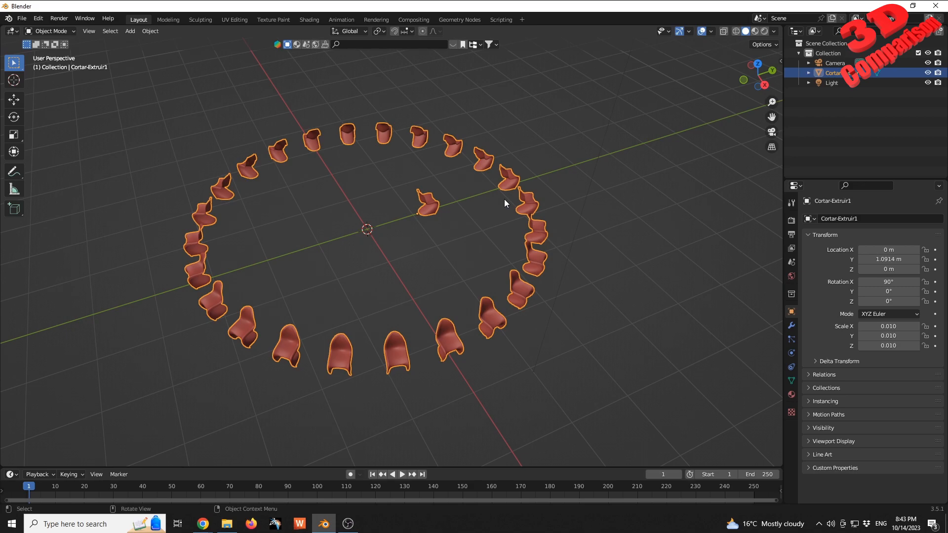
{"action": "key", "text": "Tab"}
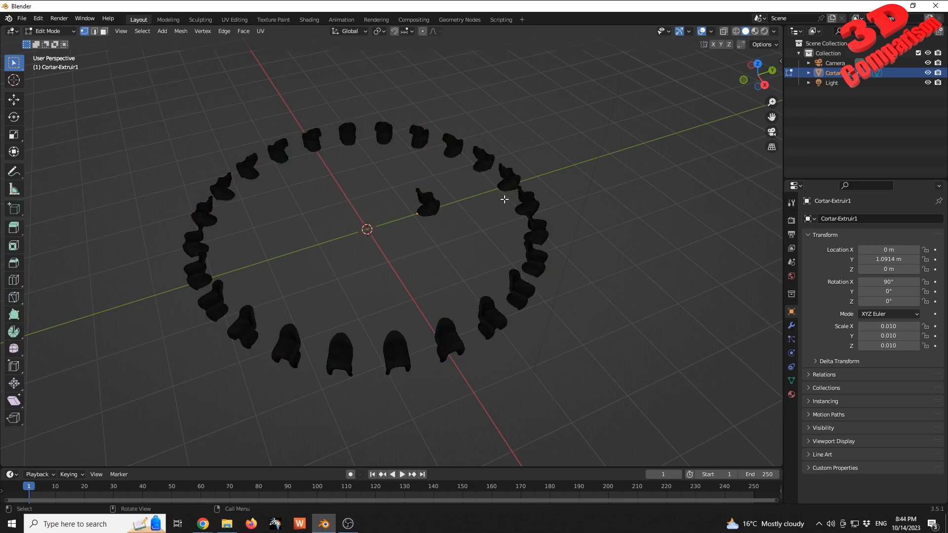
{"action": "key", "text": "a"}
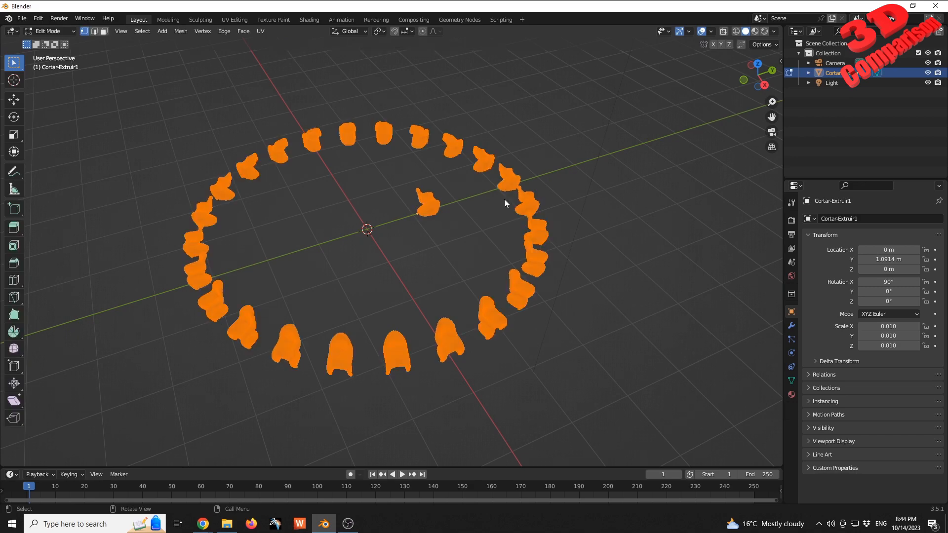
{"action": "key", "text": "p"}
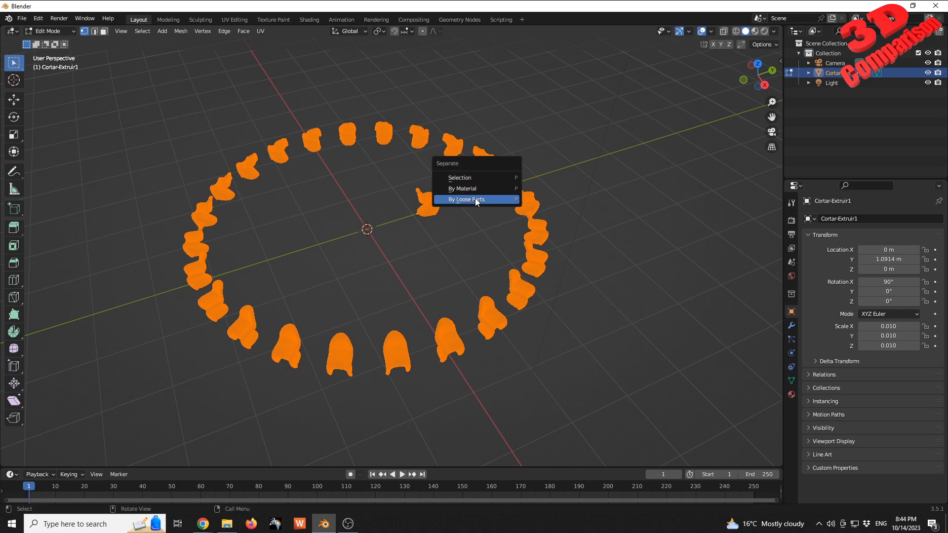
{"action": "left_click", "coordinate": [474, 200]}
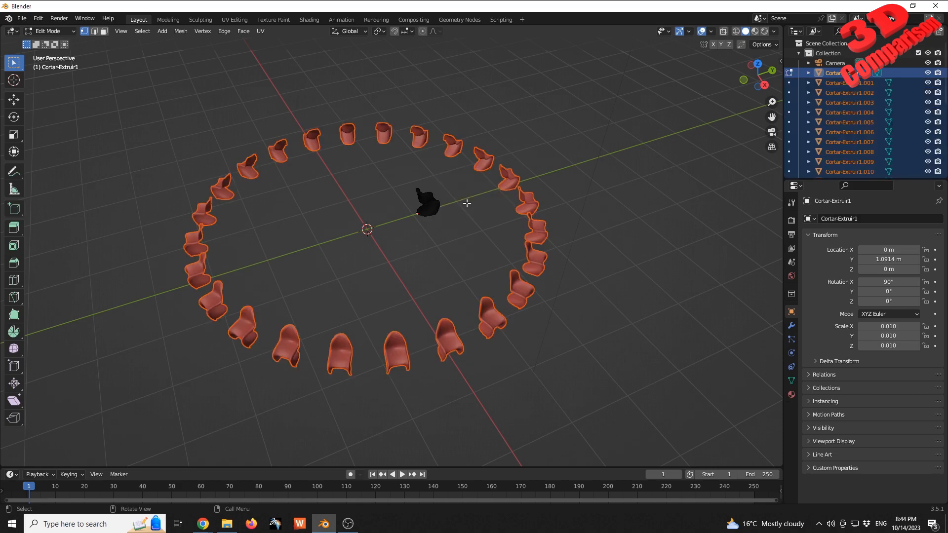
{"action": "key", "text": "Tab"}
Step: Move the original chair out of the ring, beyond its edge near the green Y axis
{"action": "left_click", "coordinate": [473, 214]}
{"action": "key", "text": "a"}
{"action": "left_click", "coordinate": [492, 224]}
{"action": "left_click_drag", "start_coordinate": [149, 102], "coordinate": [599, 385]}
{"action": "left_click", "coordinate": [466, 230]}
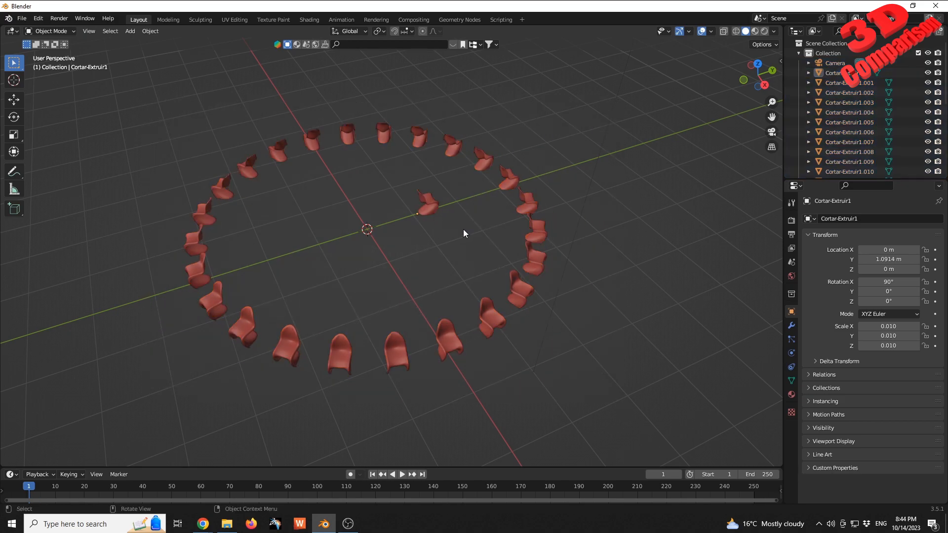
{"action": "left_click", "coordinate": [435, 202]}
{"action": "key", "text": "g"}
{"action": "left_click", "coordinate": [646, 147]}
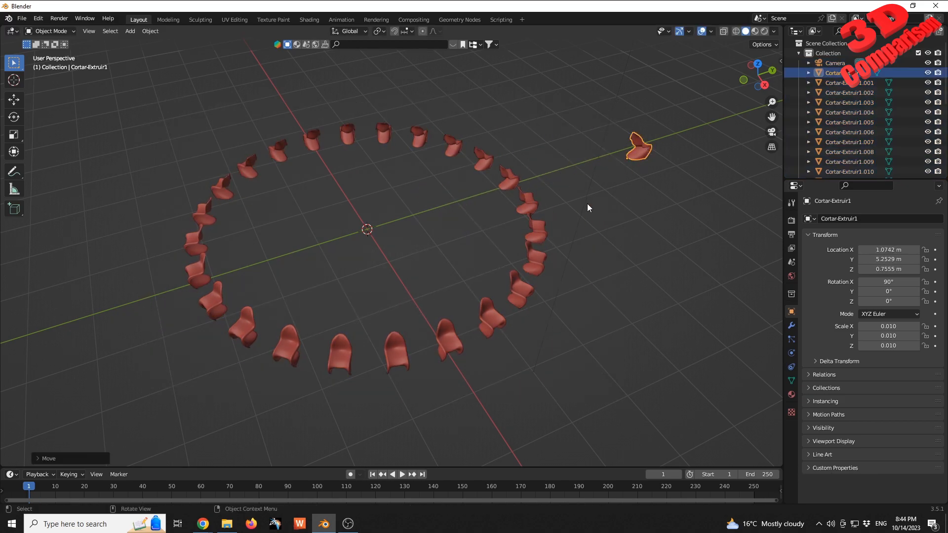
Step: Select all chairs of the ring without the original and turn on the scene statistics overlay to check the object count
{"action": "left_click", "coordinate": [585, 204]}
{"action": "middle_click_drag", "start_coordinate": [585, 204], "coordinate": [482, 238]}
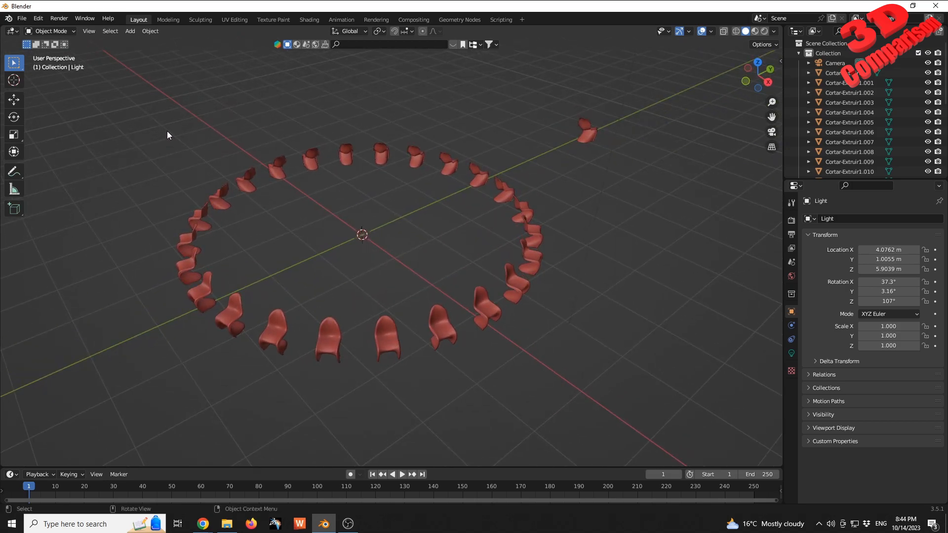
{"action": "left_click_drag", "start_coordinate": [159, 114], "coordinate": [547, 384]}
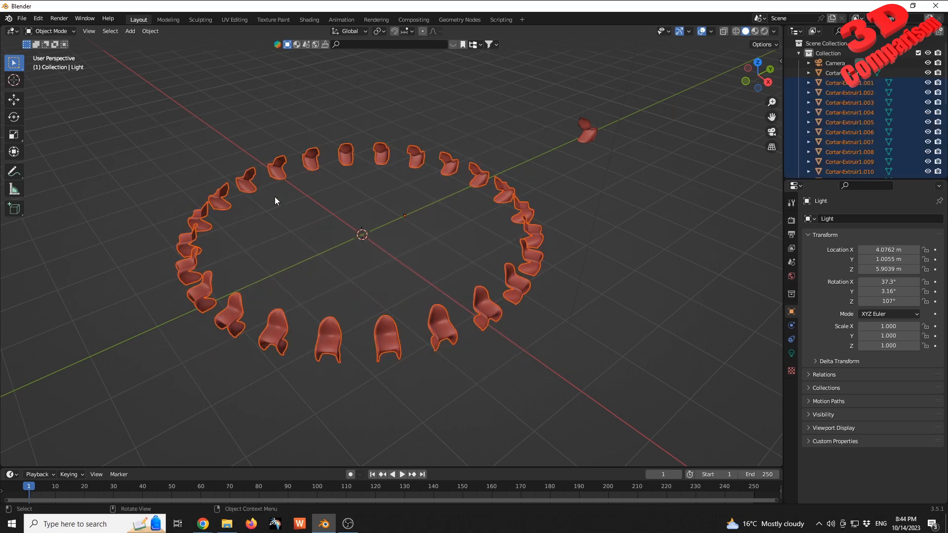
{"action": "left_click", "coordinate": [773, 32]}
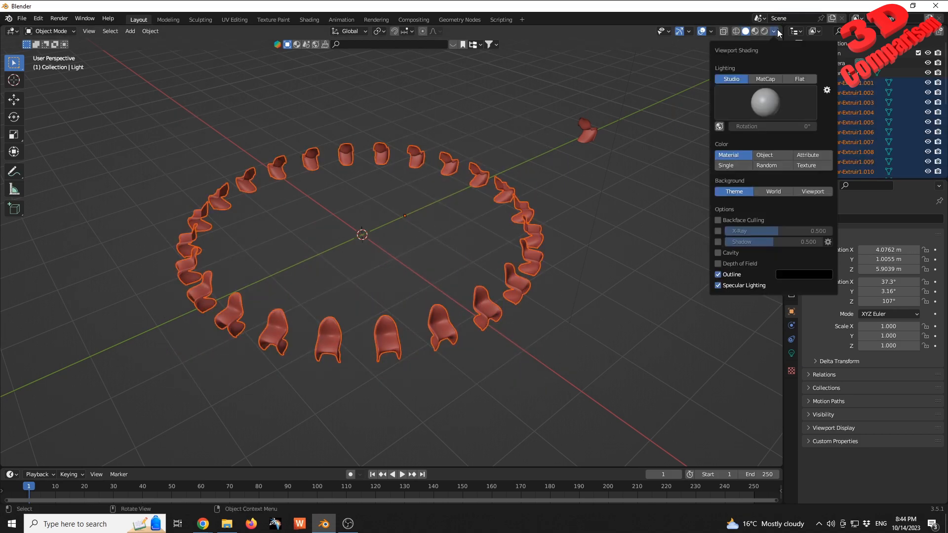
{"action": "left_click", "coordinate": [709, 30]}
{"action": "left_click", "coordinate": [710, 31]}
{"action": "left_click", "coordinate": [662, 111]}
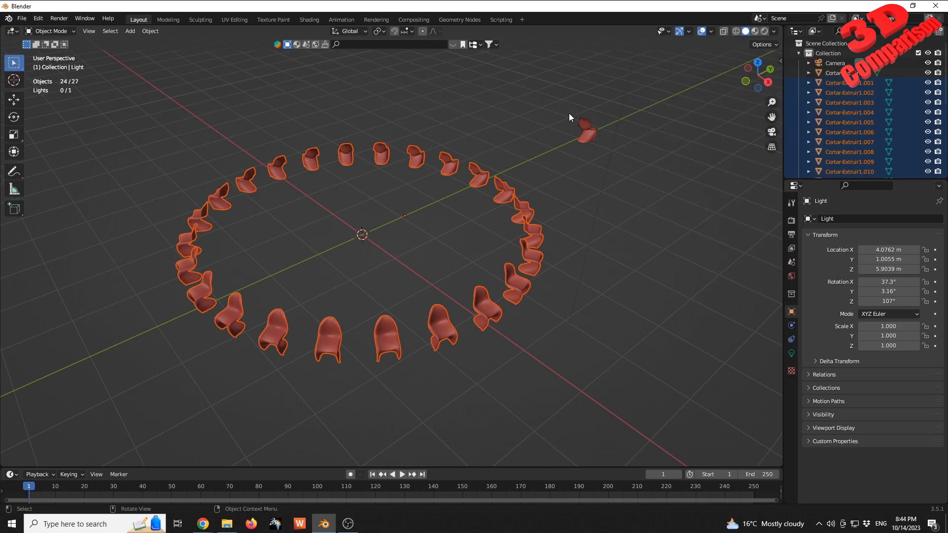
{"action": "left_click", "coordinate": [524, 146]}
{"action": "left_click_drag", "start_coordinate": [170, 116], "coordinate": [544, 386]}
Step: Set array_radius to 10.0 in the script and run it with the chair ring selected
{"action": "left_click", "coordinate": [509, 19]}
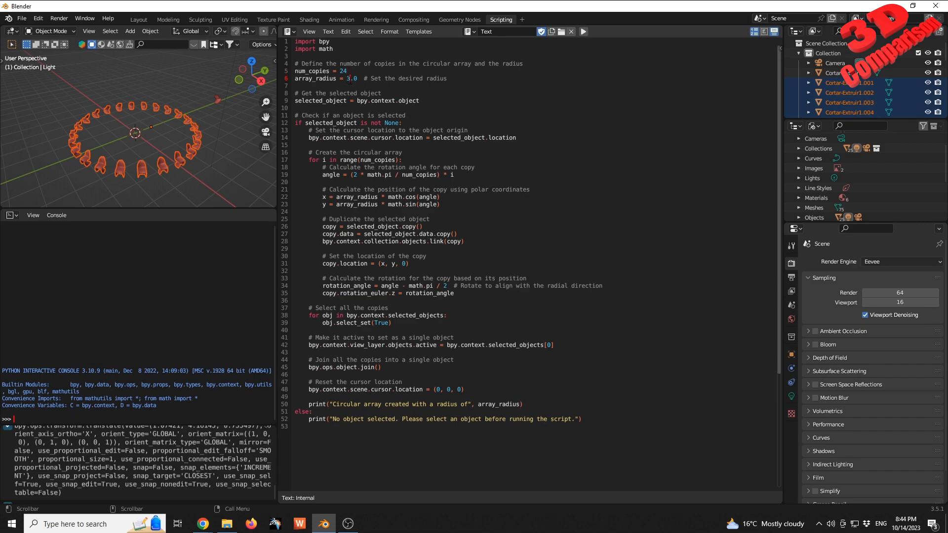
{"action": "key", "text": "BackSpace"}
{"action": "type", "text": "10"}
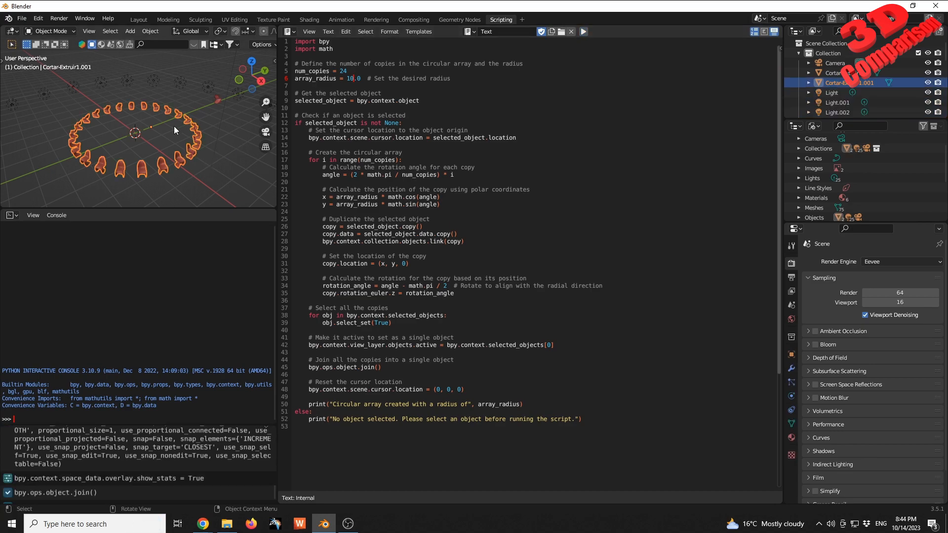
Step: Examine the chair ring in the Layout workspace, selecting the ring and the separate original chair in turn
{"action": "left_click", "coordinate": [133, 18]}
{"action": "scroll", "coordinate": [419, 211], "scroll_direction": "down", "scroll_amount": 4}
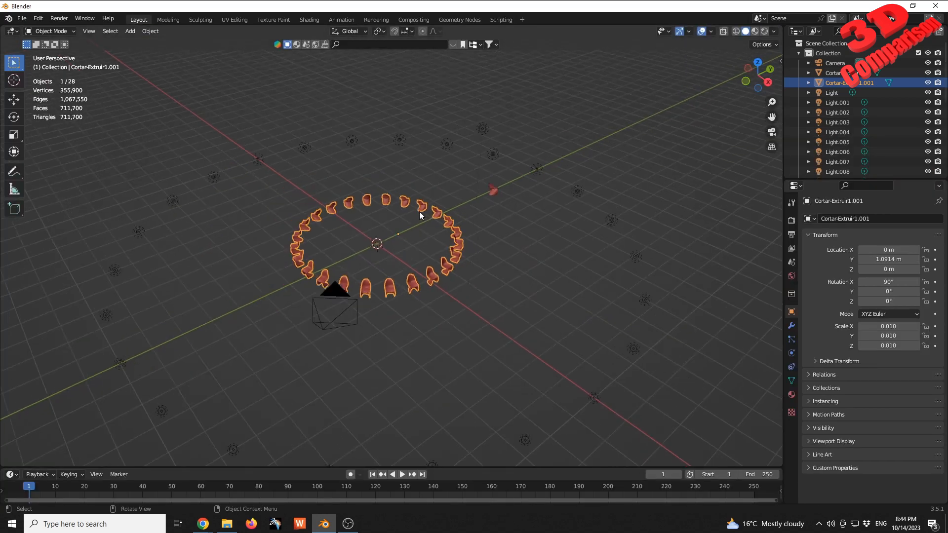
{"action": "scroll", "coordinate": [419, 211], "scroll_direction": "up", "scroll_amount": 5}
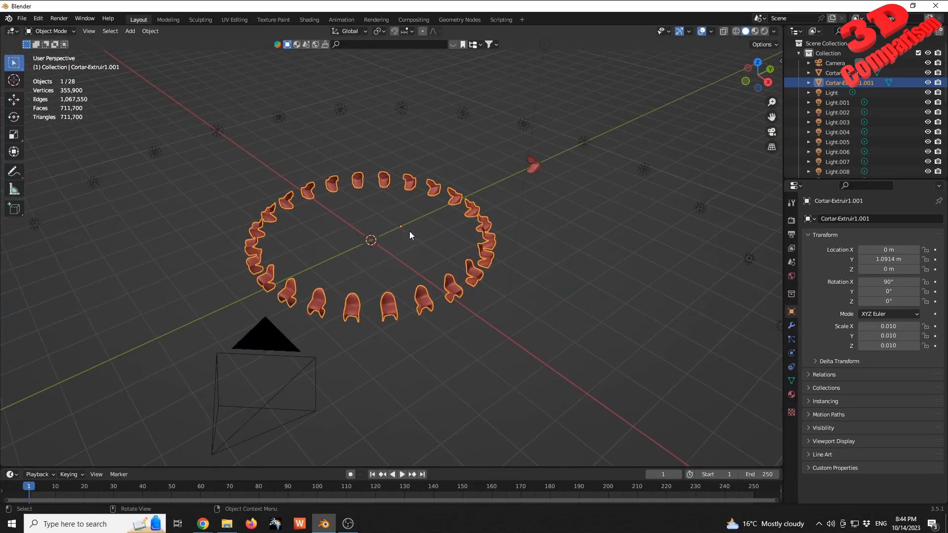
{"action": "scroll", "coordinate": [409, 231], "scroll_direction": "up", "scroll_amount": 2}
{"action": "left_click", "coordinate": [441, 229]}
{"action": "left_click_drag", "start_coordinate": [152, 134], "coordinate": [541, 382]}
{"action": "middle_click_drag", "start_coordinate": [424, 236], "coordinate": [449, 271]}
{"action": "left_click", "coordinate": [602, 140]}
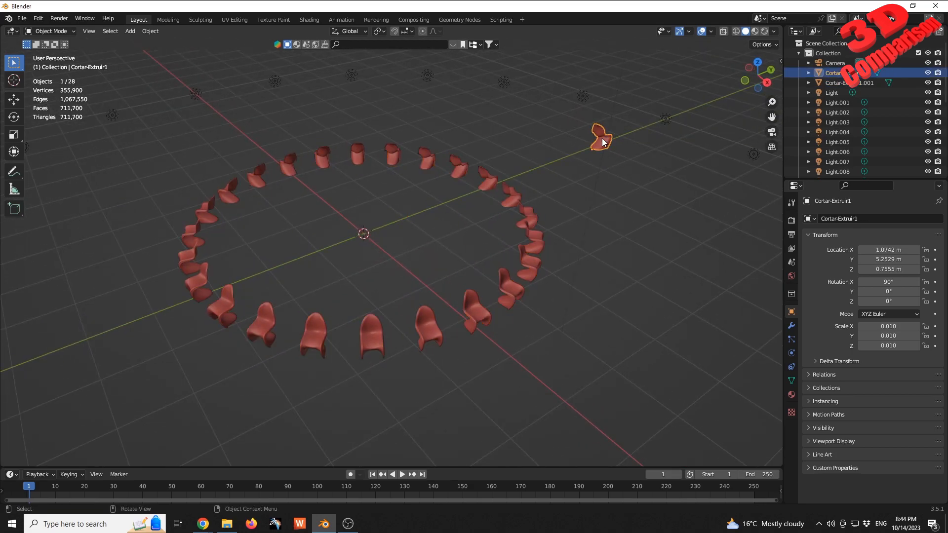
{"action": "left_click", "coordinate": [239, 162]}
{"action": "left_click_drag", "start_coordinate": [166, 138], "coordinate": [352, 227]}
{"action": "scroll", "coordinate": [402, 181], "scroll_direction": "down", "scroll_amount": 3}
Step: Delete the original light and all of its circularly arrayed copies from the scene
{"action": "left_click", "coordinate": [417, 126]}
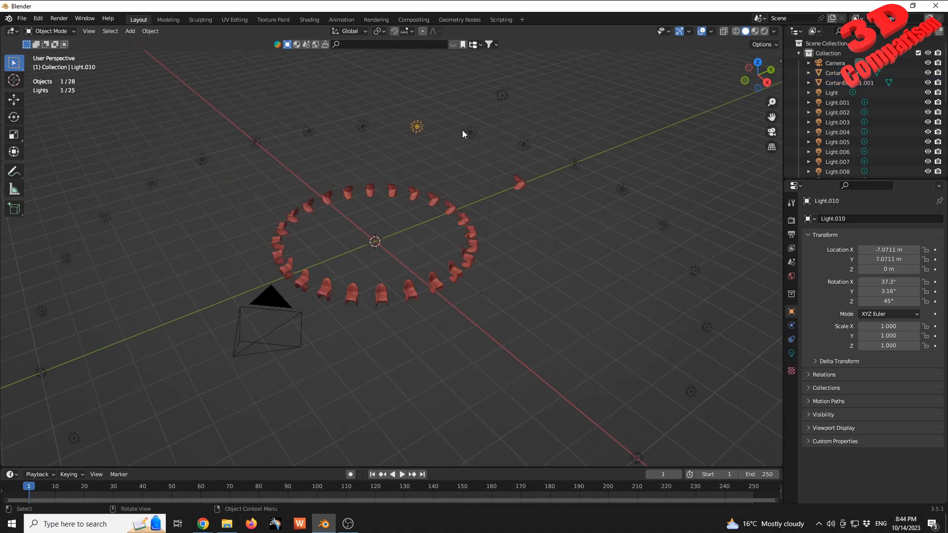
{"action": "left_click", "coordinate": [843, 91]}
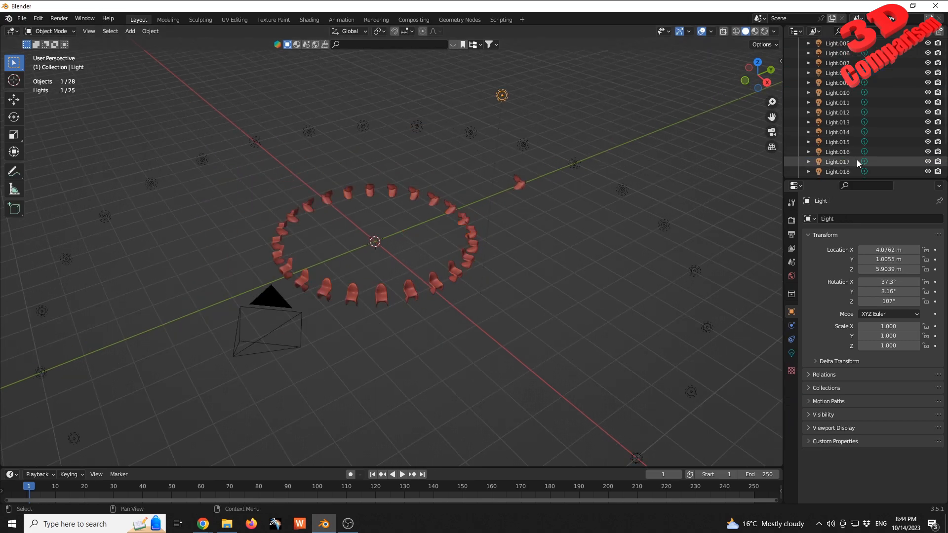
{"action": "scroll", "coordinate": [857, 159], "scroll_direction": "down", "scroll_amount": 8}
{"action": "left_click", "coordinate": [834, 168], "text": "shift"}
{"action": "key", "text": "Delete"}
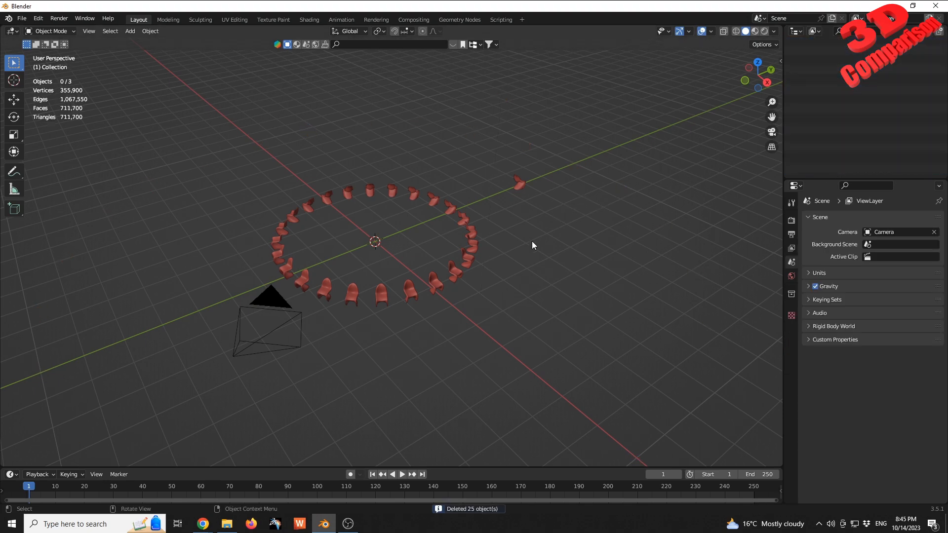
Step: Select the chair ring together with the original chair and run the circular array script with 24 copies and radius 10.0
{"action": "left_click", "coordinate": [280, 304]}
{"action": "middle_click_drag", "start_coordinate": [514, 259], "coordinate": [434, 232]}
{"action": "left_click", "coordinate": [349, 192]}
{"action": "left_click_drag", "start_coordinate": [249, 140], "coordinate": [583, 330]}
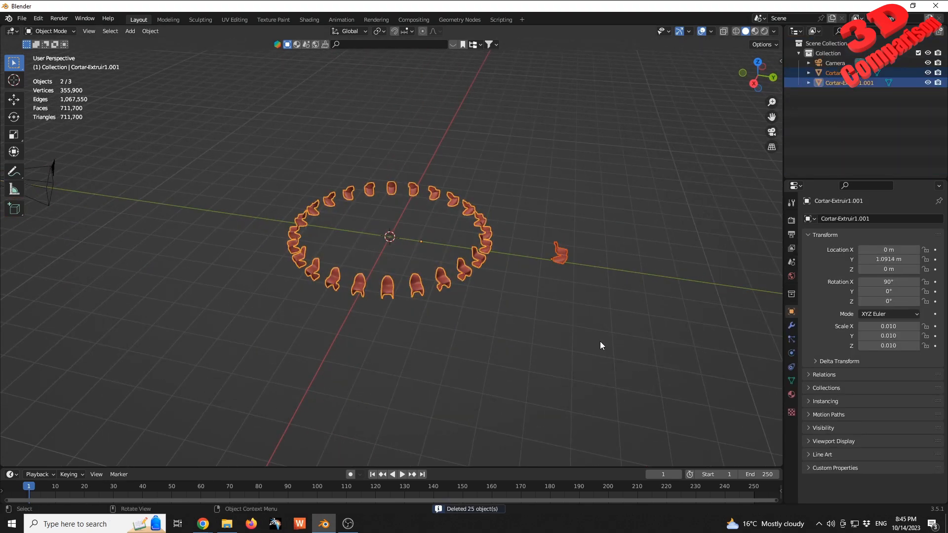
{"action": "left_click", "coordinate": [502, 20]}
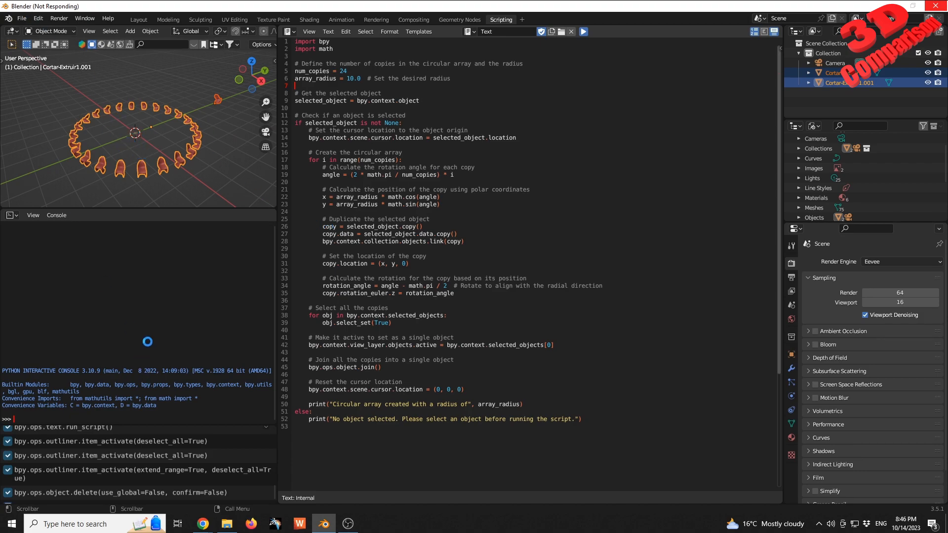
{"action": "left_click", "coordinate": [14, 529]}
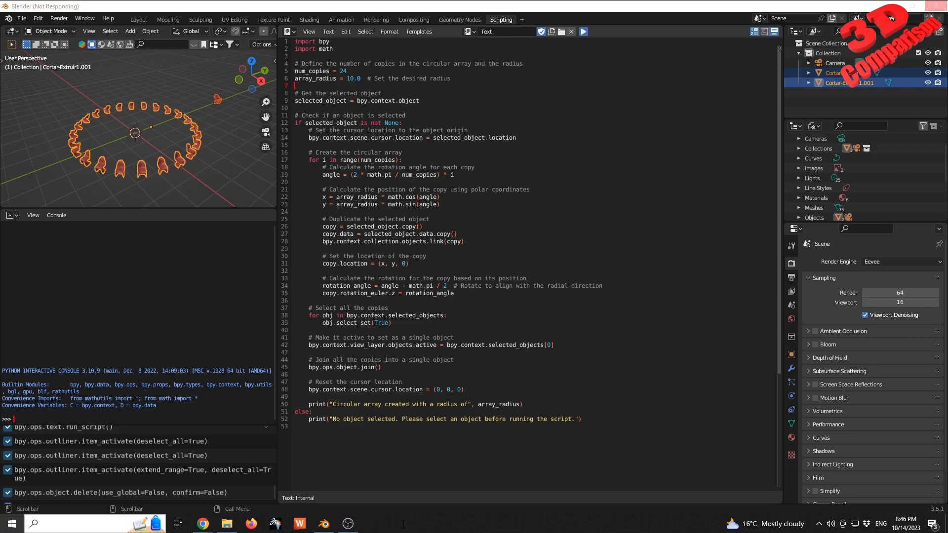
{"action": "left_click", "coordinate": [7, 529]}
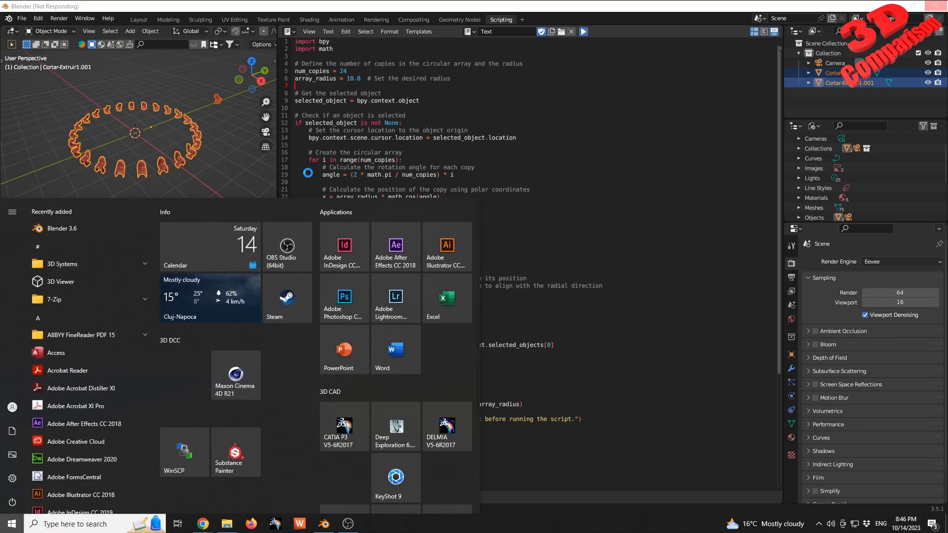
{"action": "left_click", "coordinate": [222, 146]}
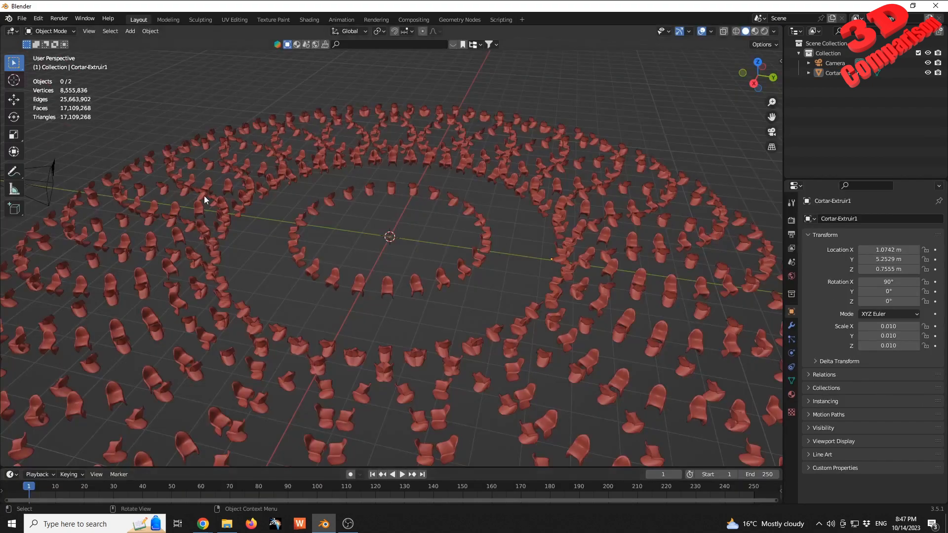
Step: Select the entire nested chair pattern with the camera and examine the rings from above and below
{"action": "left_click_drag", "start_coordinate": [141, 134], "coordinate": [694, 437]}
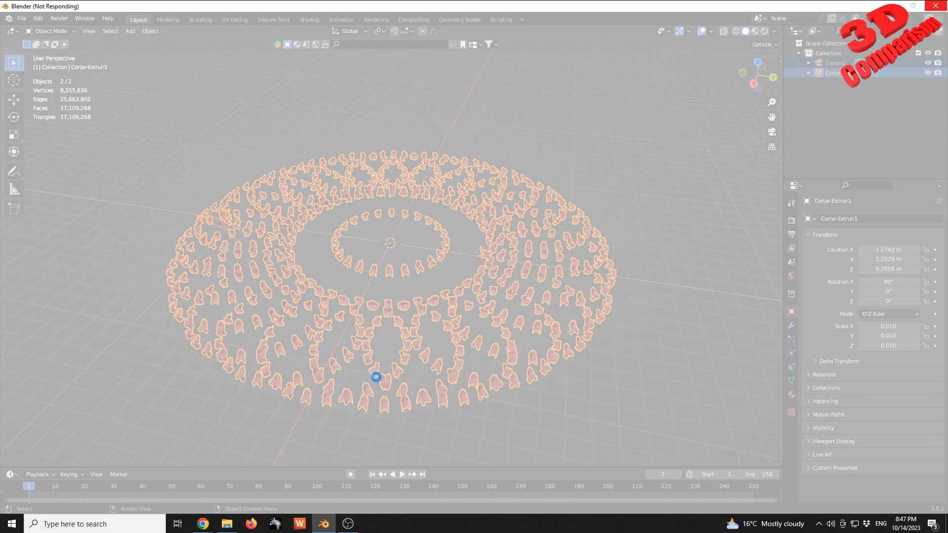
{"action": "left_click", "coordinate": [326, 523]}
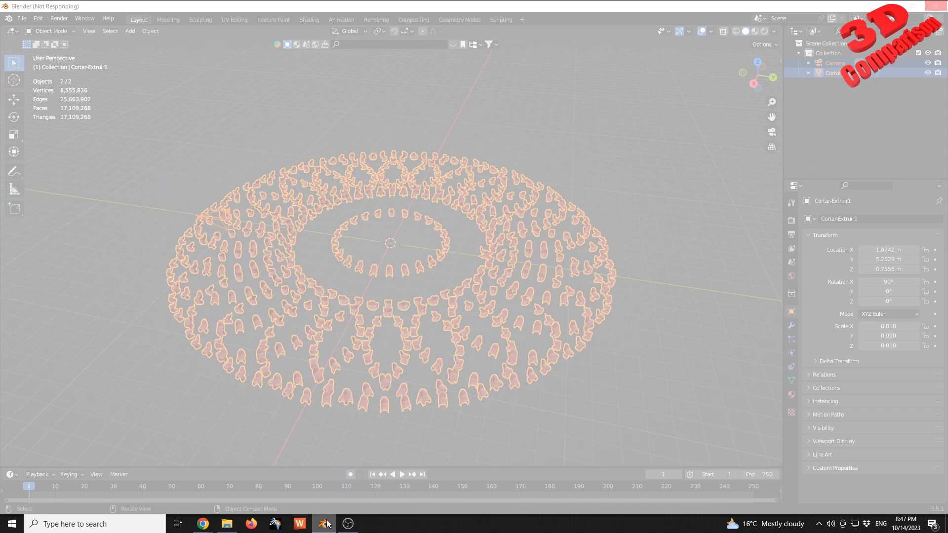
{"action": "left_click", "coordinate": [328, 530]}
{"action": "left_click", "coordinate": [364, 451]}
{"action": "left_click", "coordinate": [325, 527]}
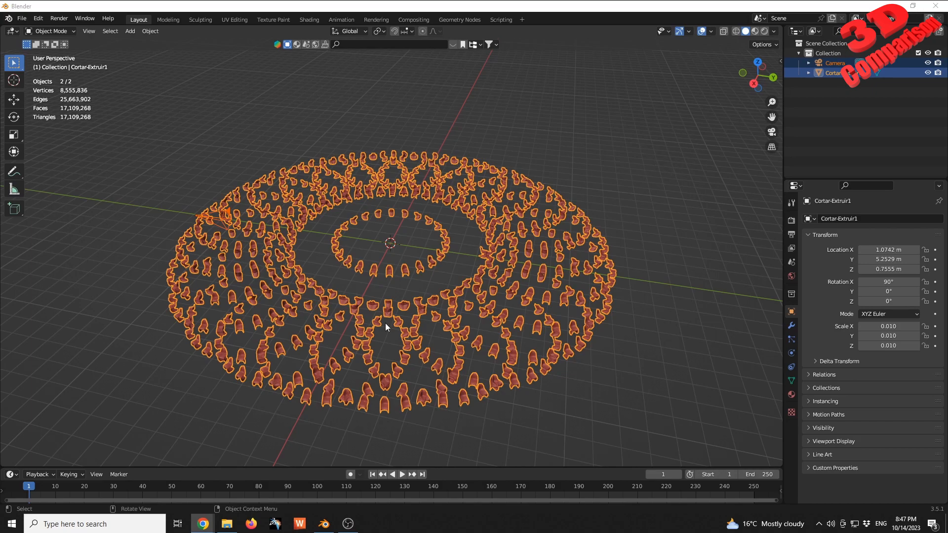
{"action": "left_click", "coordinate": [324, 524]}
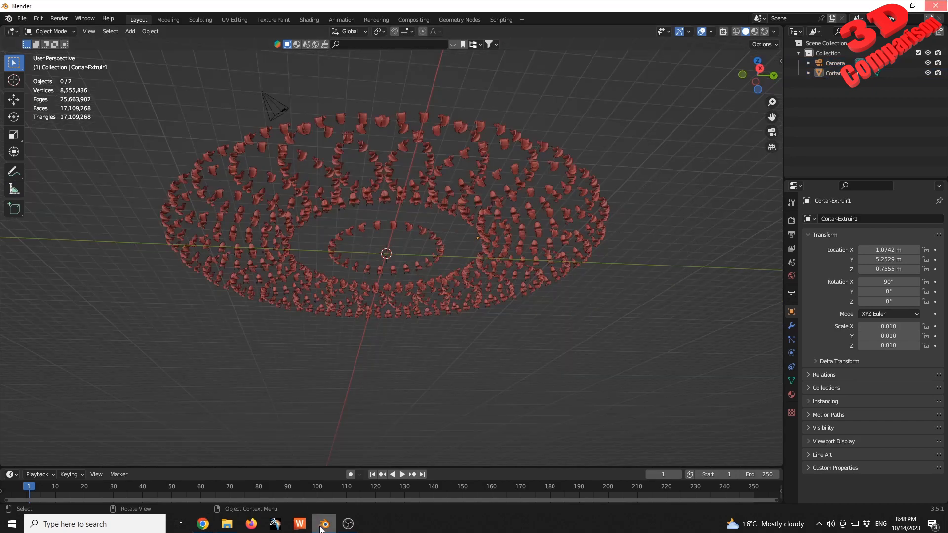
{"action": "left_click", "coordinate": [321, 526]}
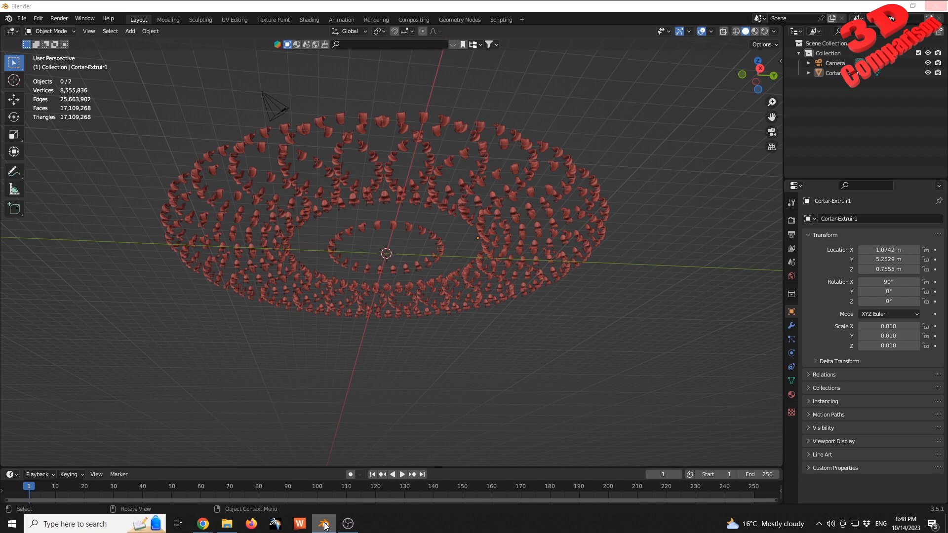
{"action": "left_click", "coordinate": [324, 524]}
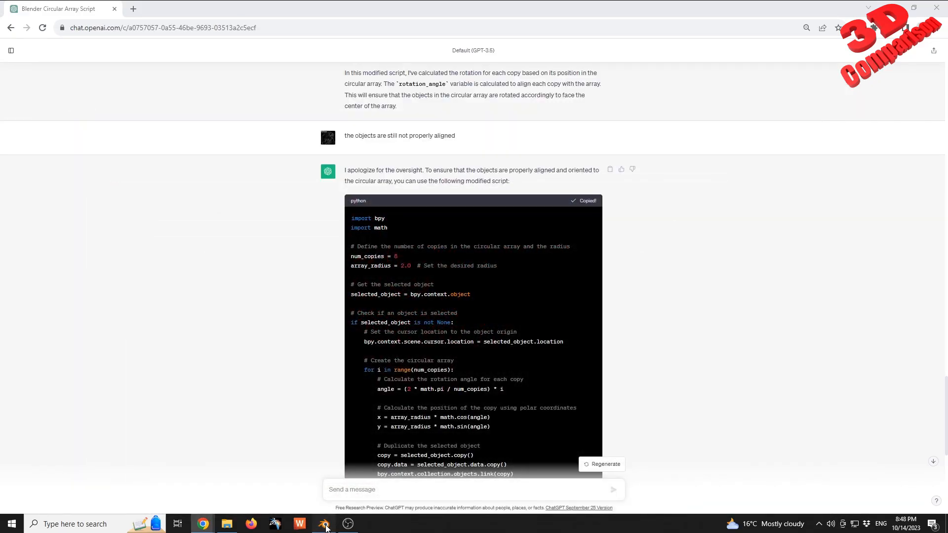
{"action": "left_click", "coordinate": [326, 526]}
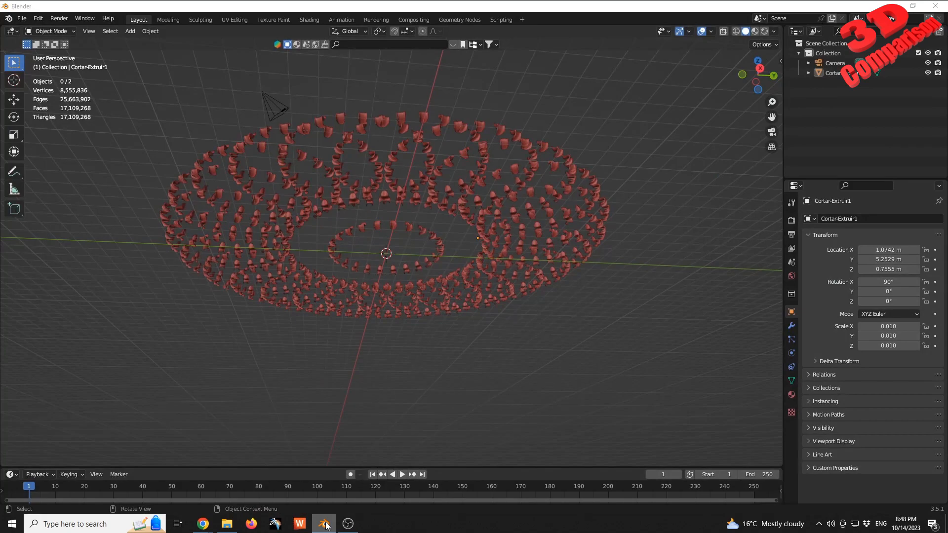
Step: Close Blender without saving the changes to untitled.blend, and dismiss Task Manager
{"action": "right_click", "coordinate": [326, 525]}
{"action": "left_click", "coordinate": [329, 503]}
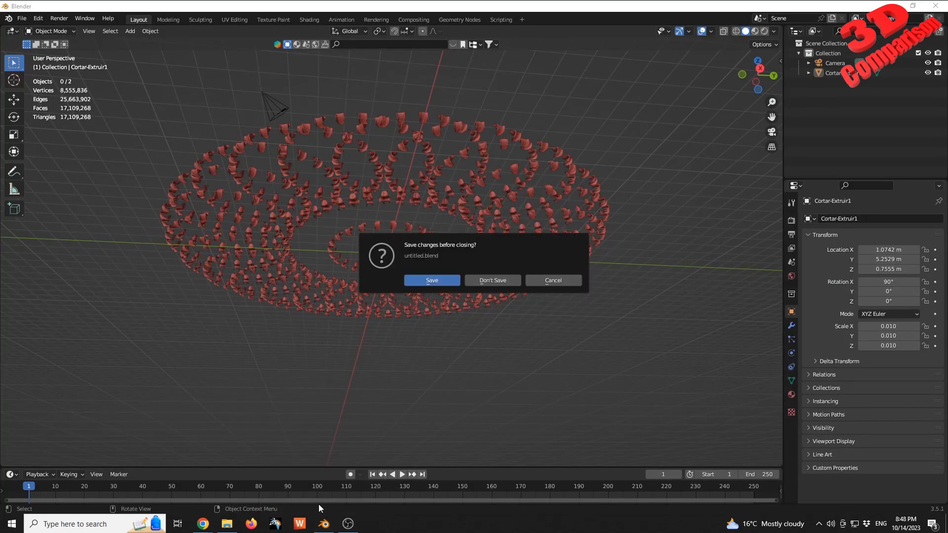
{"action": "left_click", "coordinate": [509, 281]}
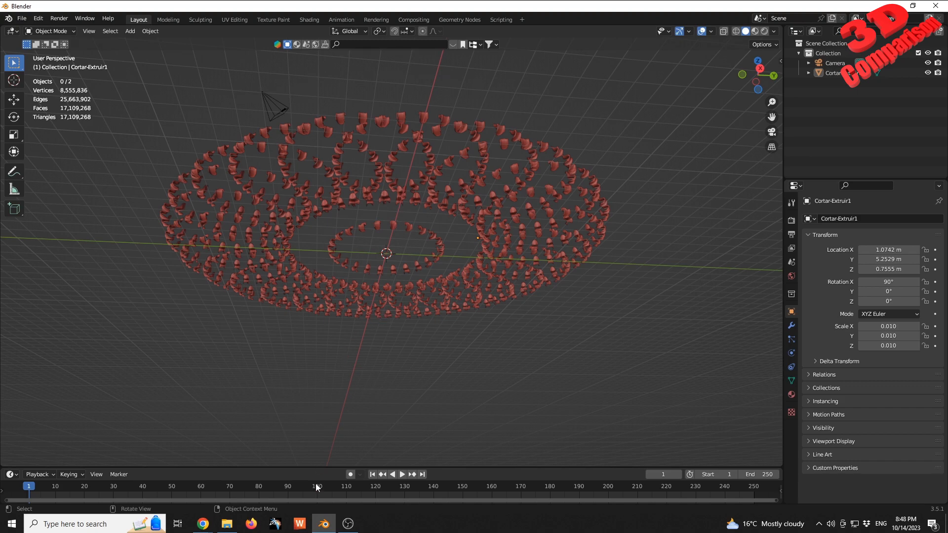
{"action": "left_click", "coordinate": [323, 525]}
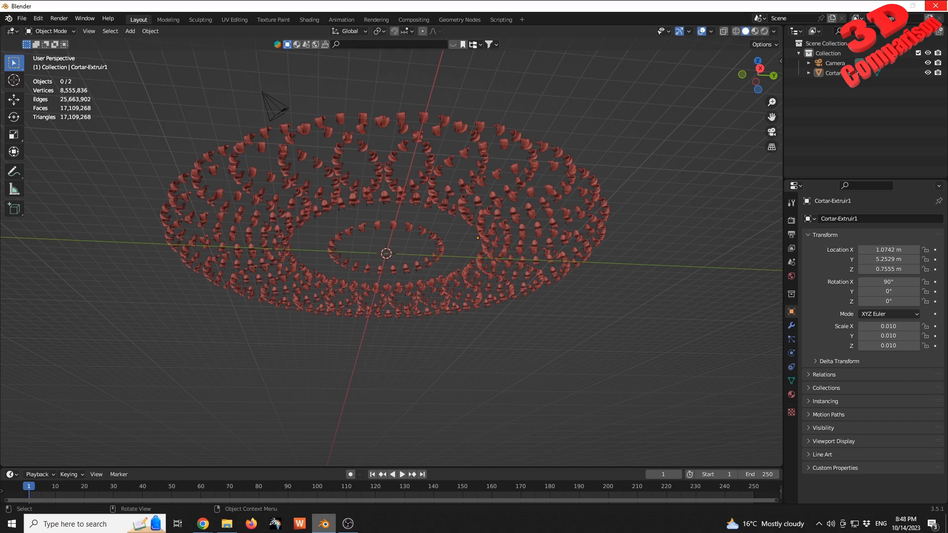
{"action": "left_click", "coordinate": [350, 524]}
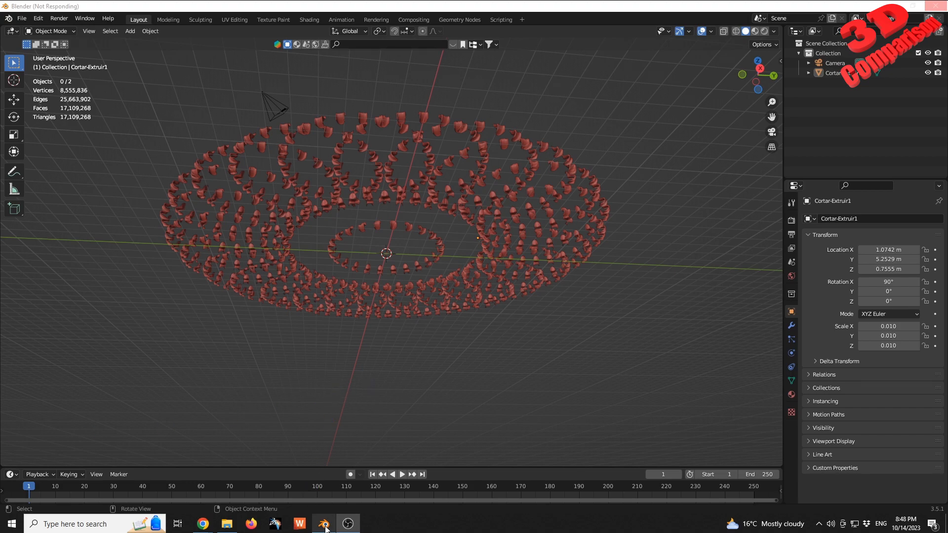
{"action": "mouse_move", "coordinate": [326, 526]}
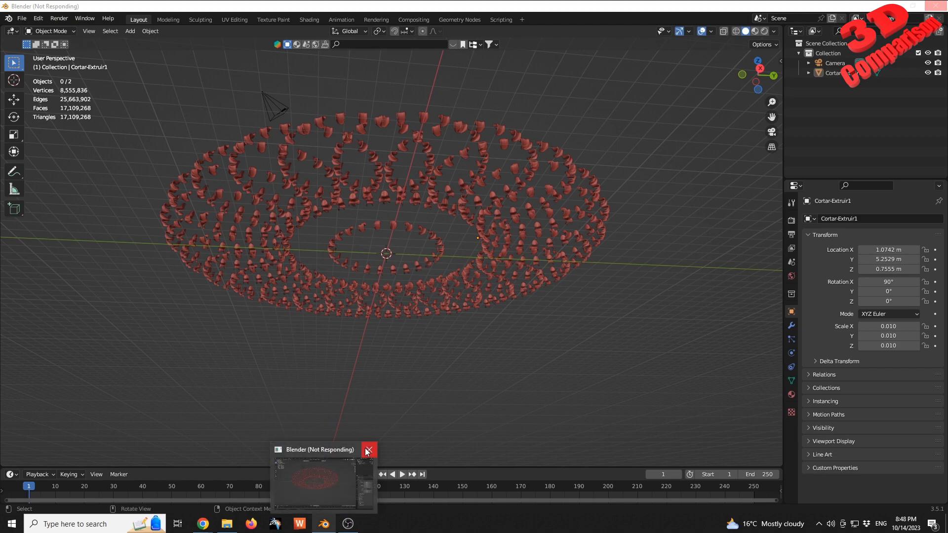
{"action": "right_click", "coordinate": [327, 524]}
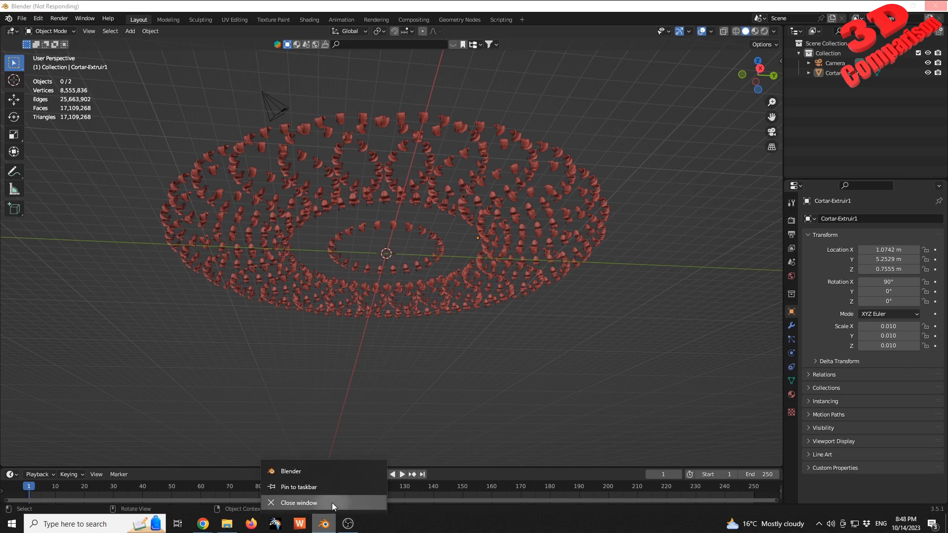
{"action": "left_click", "coordinate": [295, 502]}
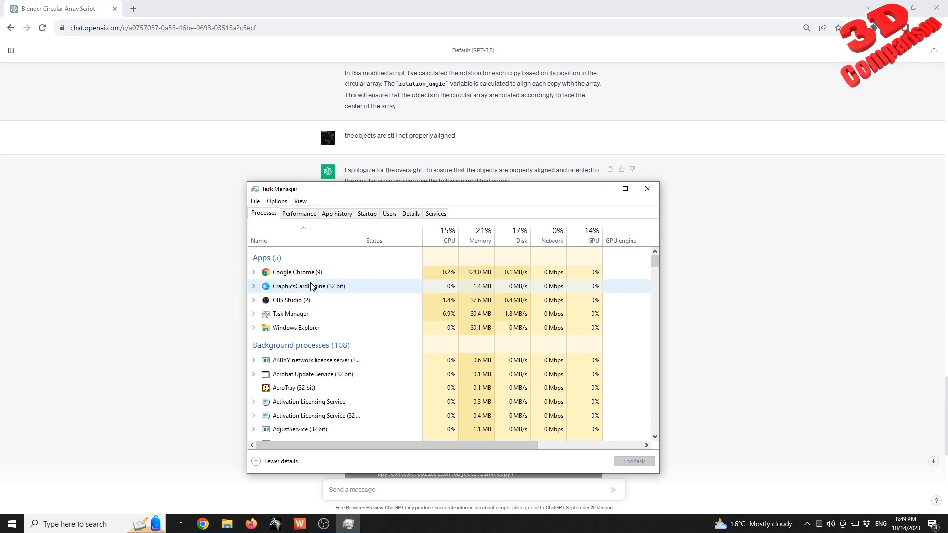
{"action": "left_click", "coordinate": [647, 189]}
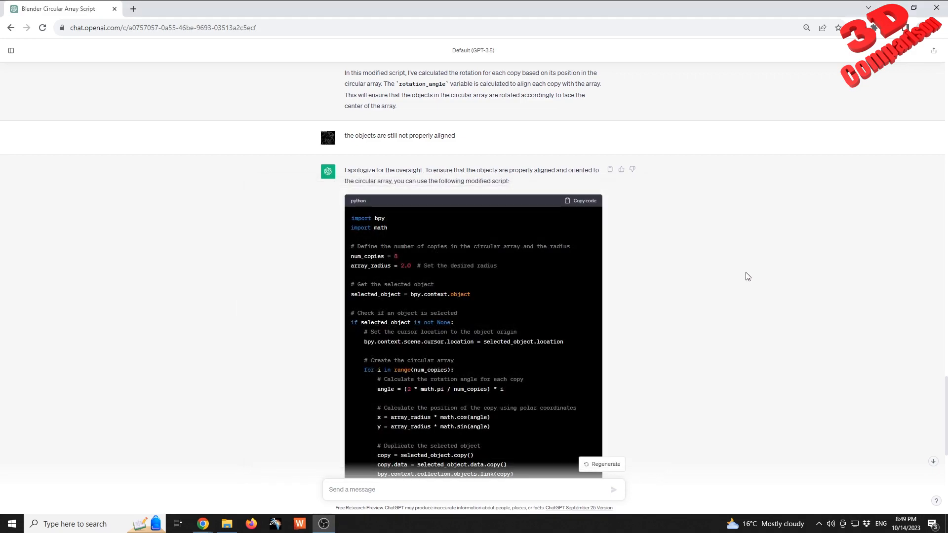
Step: Launch KeyShot 9 and dismiss its welcome window
{"action": "left_click", "coordinate": [17, 528]}
{"action": "type", "text": "key"}
{"action": "left_click", "coordinate": [92, 277]}
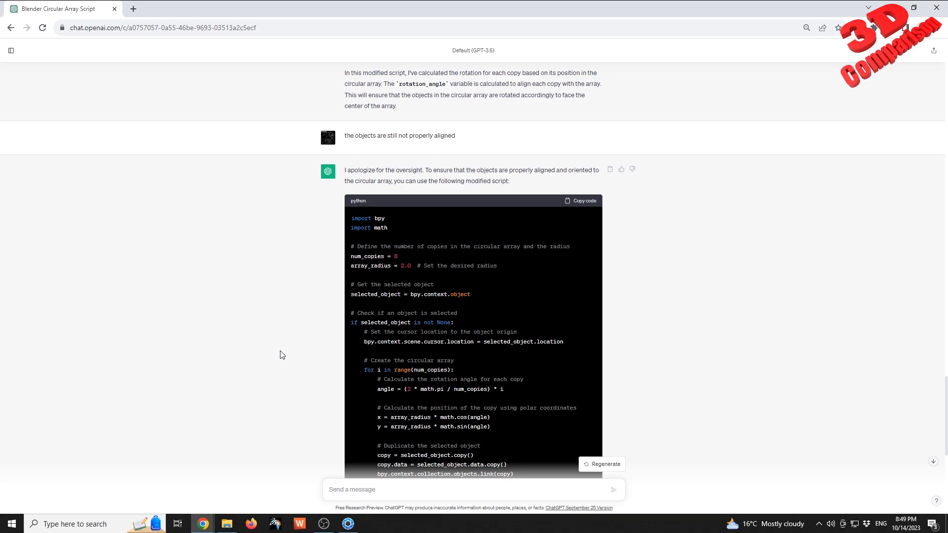
{"action": "left_click", "coordinate": [348, 524]}
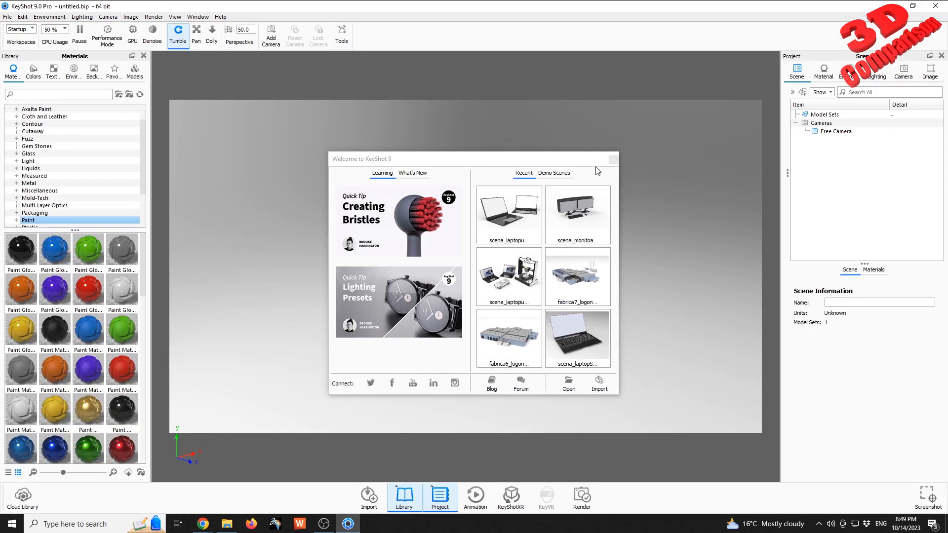
{"action": "left_click", "coordinate": [614, 159]}
Step: Import chair1.fbx from the Desktop with centered geometry, snap to ground and Y up orientation, and view the chair from the side
{"action": "left_click", "coordinate": [226, 523]}
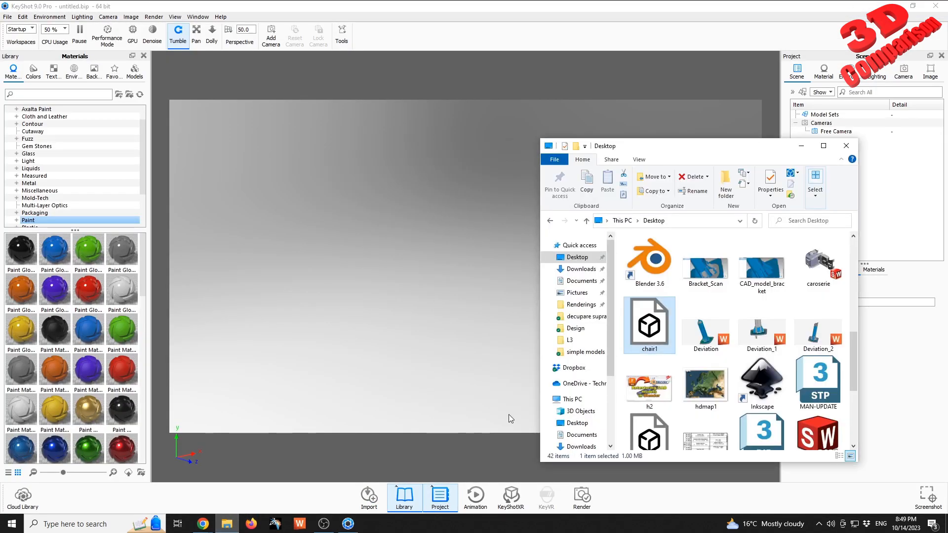
{"action": "left_click_drag", "start_coordinate": [658, 336], "coordinate": [488, 298]}
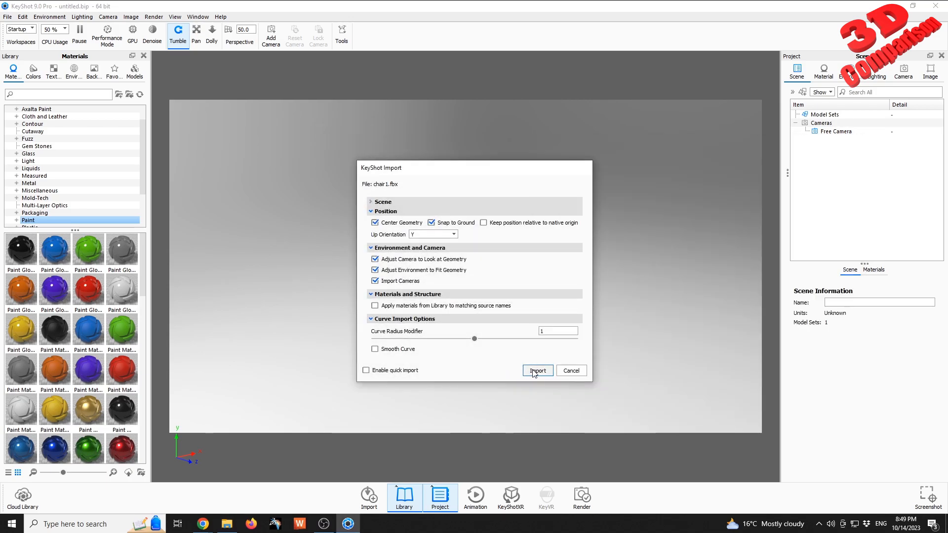
{"action": "left_click", "coordinate": [535, 369]}
{"action": "left_click_drag", "start_coordinate": [511, 348], "coordinate": [529, 300]}
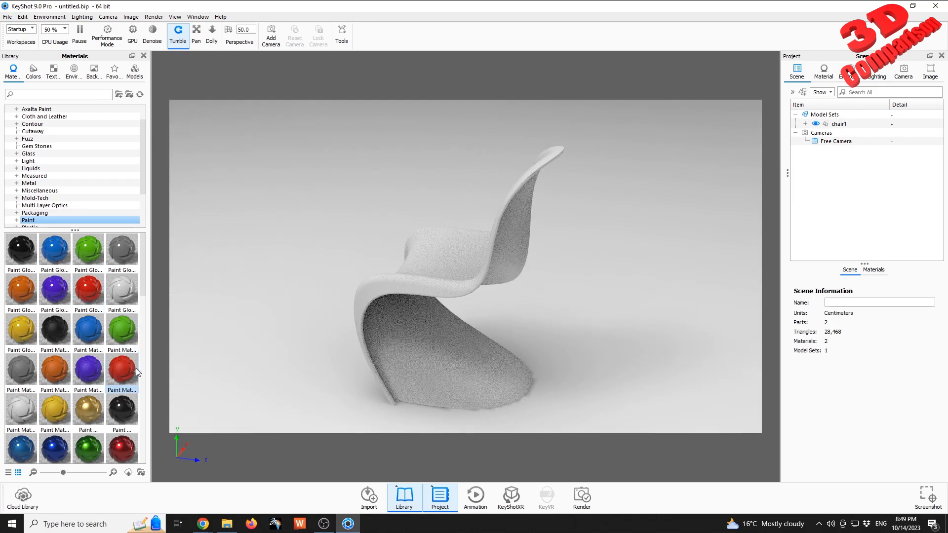
Step: Apply the red matte paint material to the chair and add a ground plane to the scene
{"action": "left_click_drag", "start_coordinate": [122, 370], "coordinate": [442, 333]}
{"action": "left_click", "coordinate": [23, 17]}
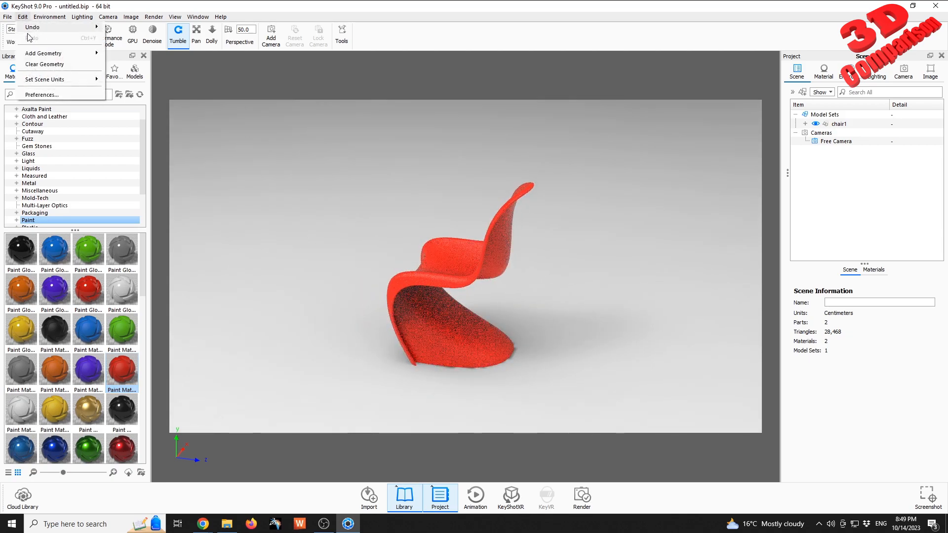
{"action": "mouse_move", "coordinate": [40, 55]}
{"action": "left_click", "coordinate": [134, 56]}
{"action": "key", "text": "shift+p"}
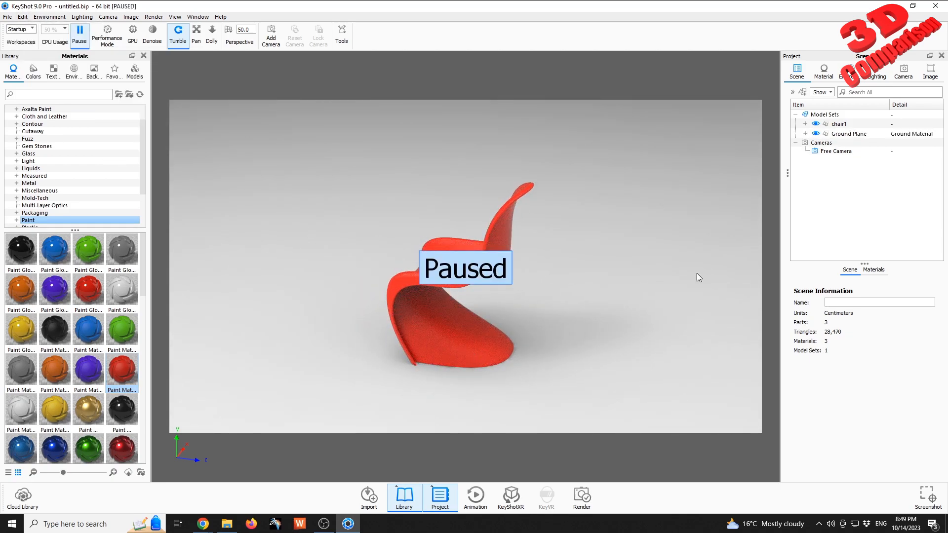
{"action": "key", "text": "shift+p"}
Step: Start a circular pattern of the chair1 model with a count of 24 and a radius of 200
{"action": "left_click", "coordinate": [642, 304]}
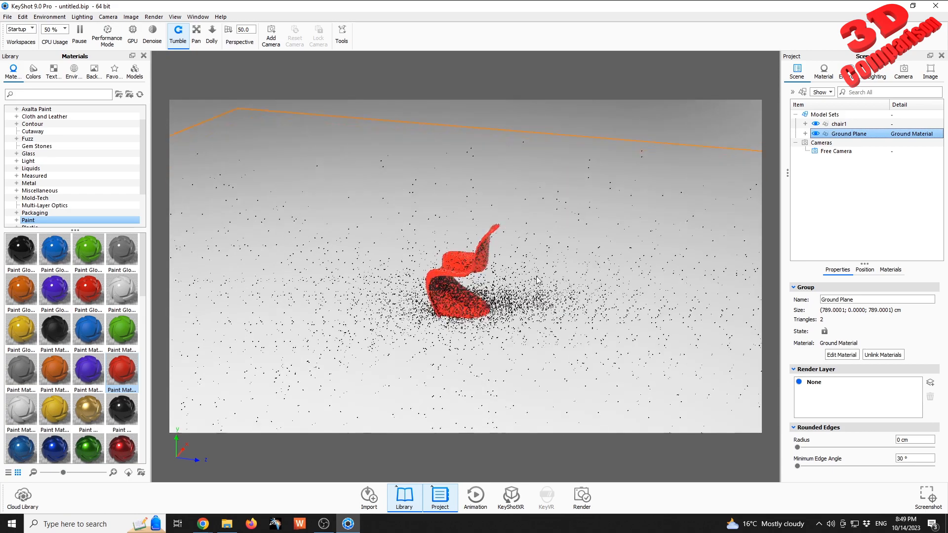
{"action": "left_click", "coordinate": [845, 125]}
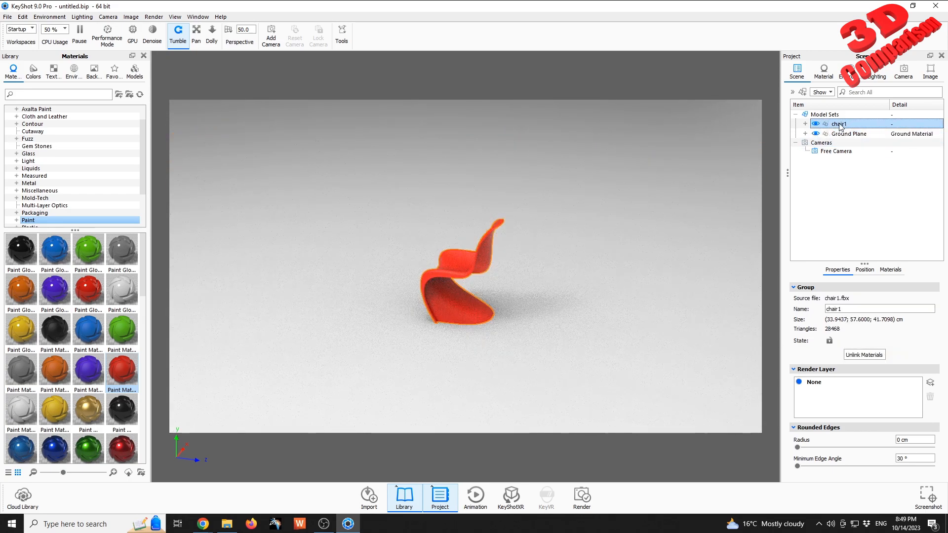
{"action": "right_click", "coordinate": [840, 126]}
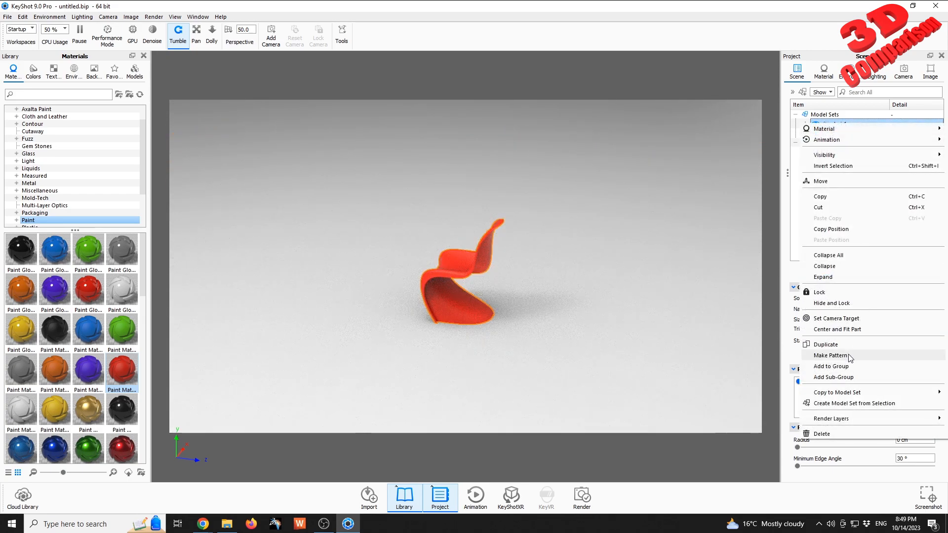
{"action": "left_click", "coordinate": [830, 355]}
{"action": "left_click", "coordinate": [478, 142]}
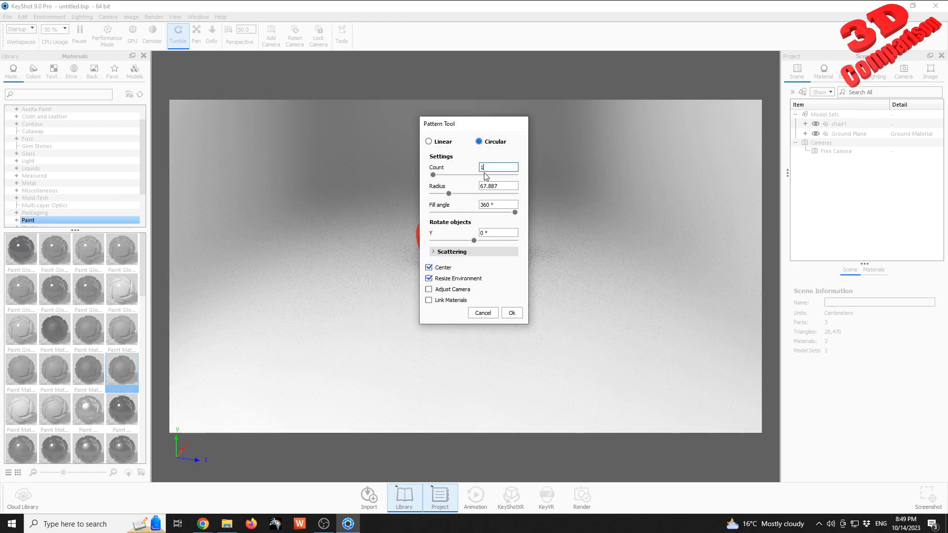
{"action": "key", "text": "Tab"}
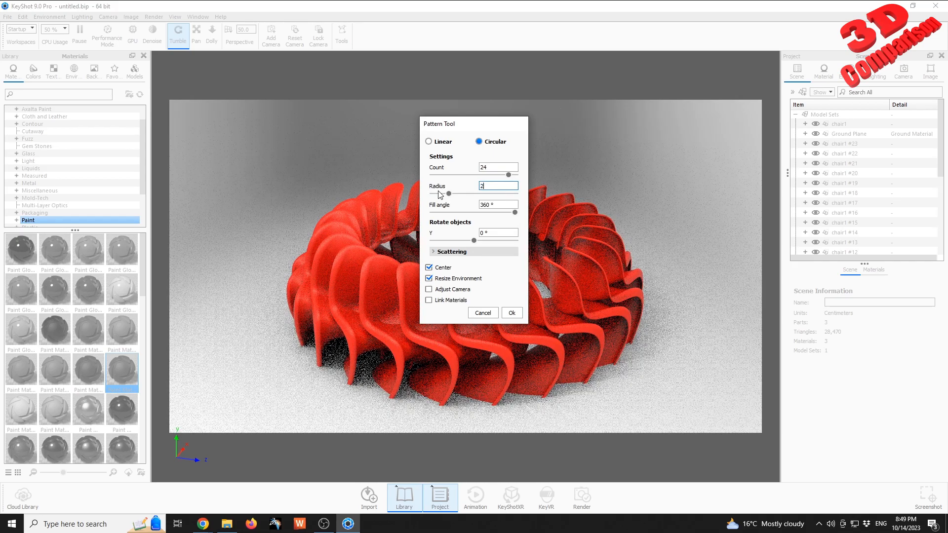
{"action": "key", "text": "Tab"}
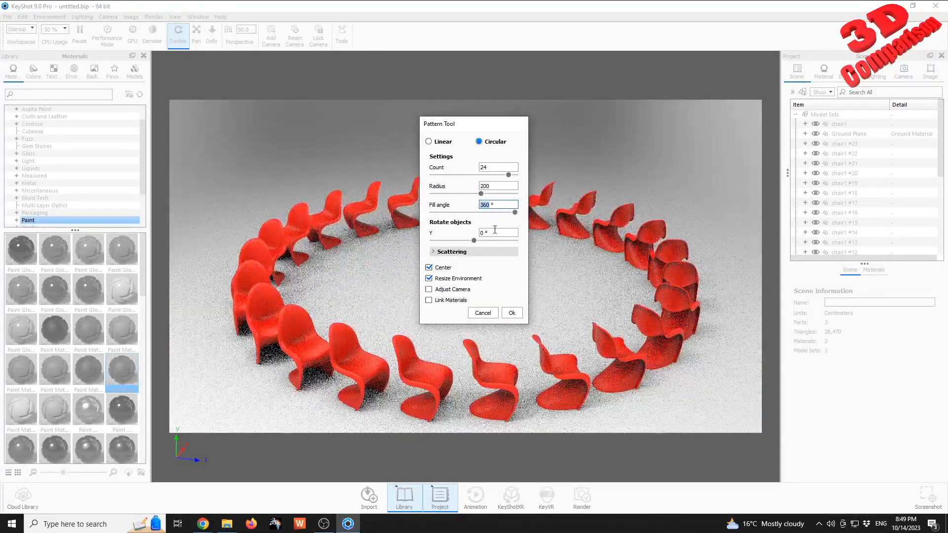
Step: Rotate the patterned chairs -90° about Y and apply the circular pattern
{"action": "type", "text": "90"}
{"action": "key", "text": "Return"}
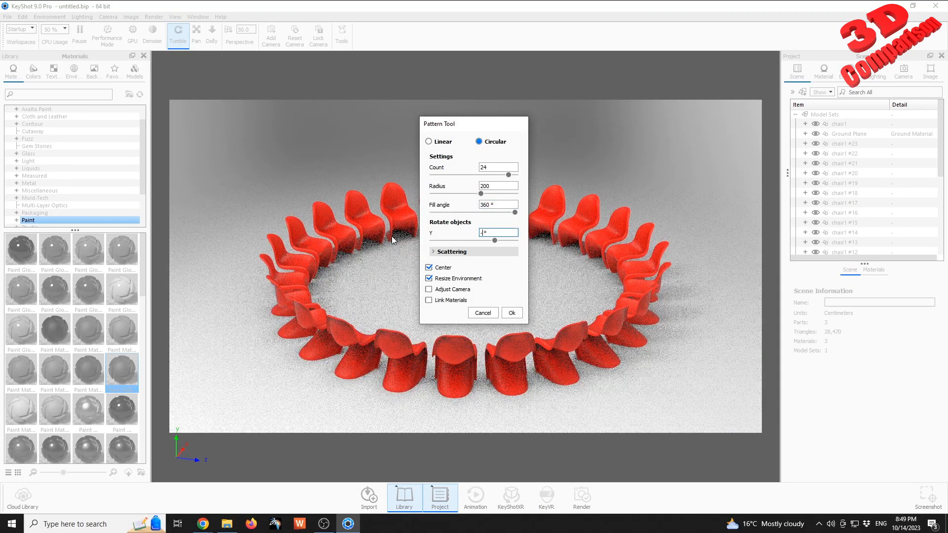
{"action": "key", "text": "Return"}
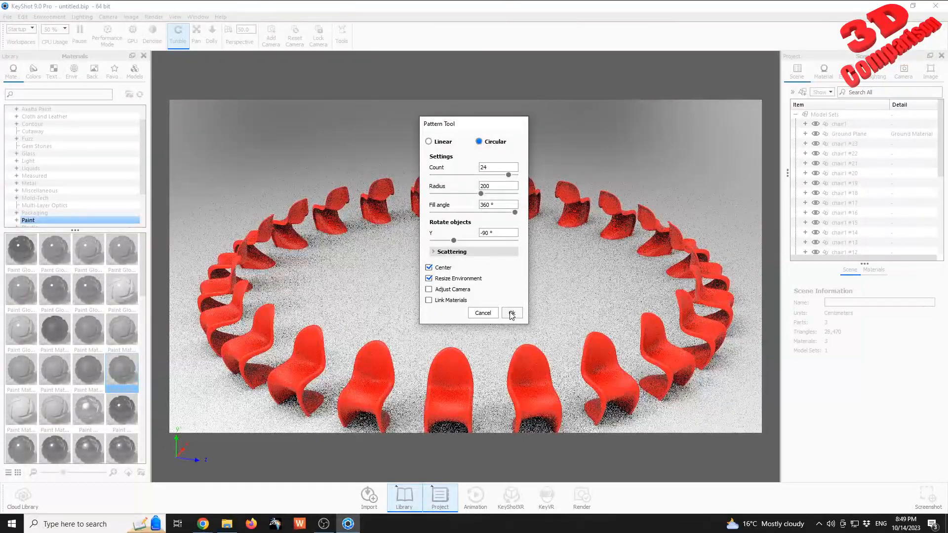
{"action": "left_click", "coordinate": [511, 313]}
{"action": "scroll", "coordinate": [491, 287], "scroll_direction": "down", "scroll_amount": 5}
Step: Select every chair except the ground plane and add them to a new group named "24 chairs", accepting the scene hierarchy change
{"action": "left_click", "coordinate": [847, 134]}
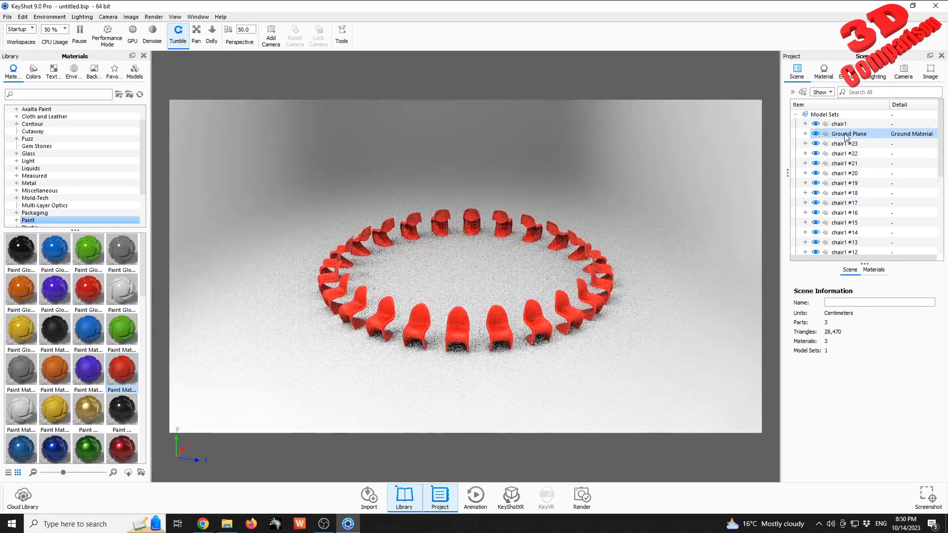
{"action": "left_click", "coordinate": [843, 124]}
{"action": "left_click", "coordinate": [849, 144], "text": "ctrl"}
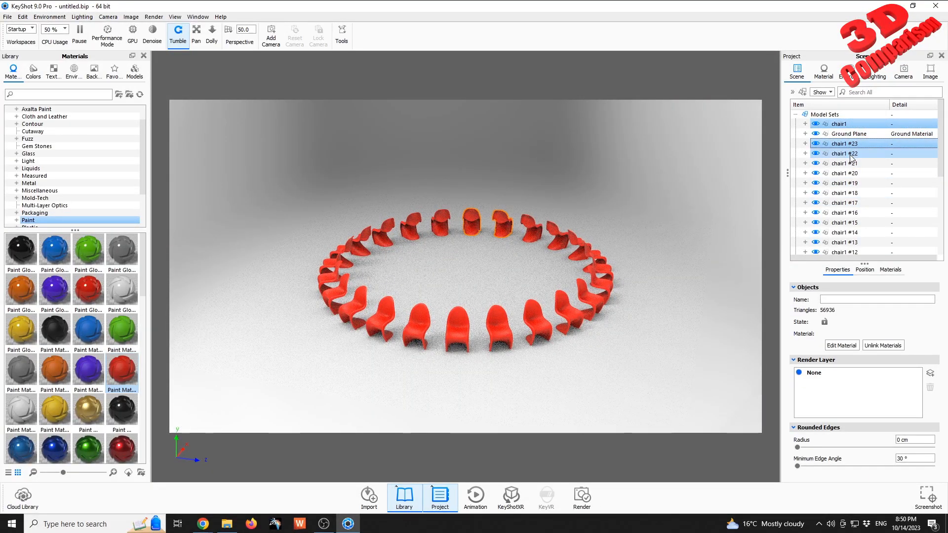
{"action": "left_click", "coordinate": [851, 145]}
{"action": "scroll", "coordinate": [850, 241], "scroll_direction": "down", "scroll_amount": 5}
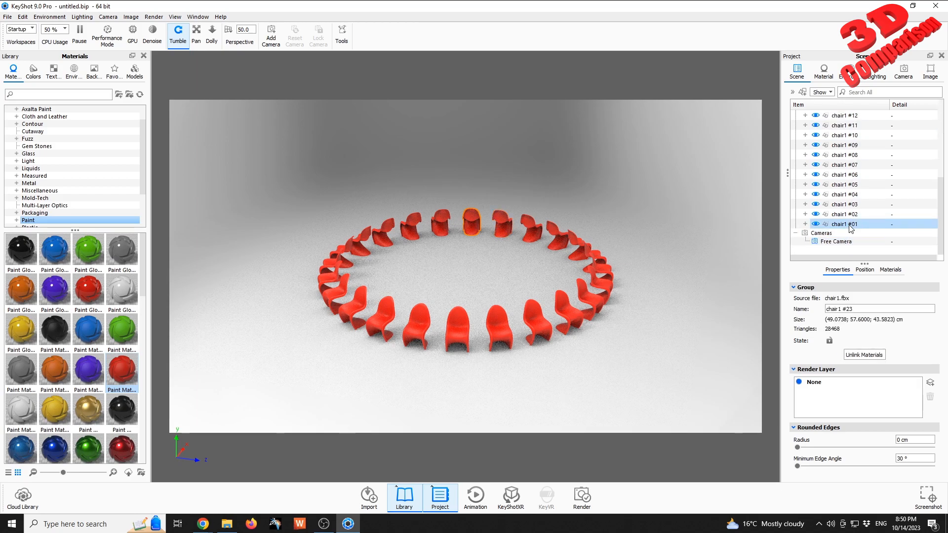
{"action": "left_click", "coordinate": [850, 225], "text": "shift"}
{"action": "scroll", "coordinate": [847, 208], "scroll_direction": "up", "scroll_amount": 5}
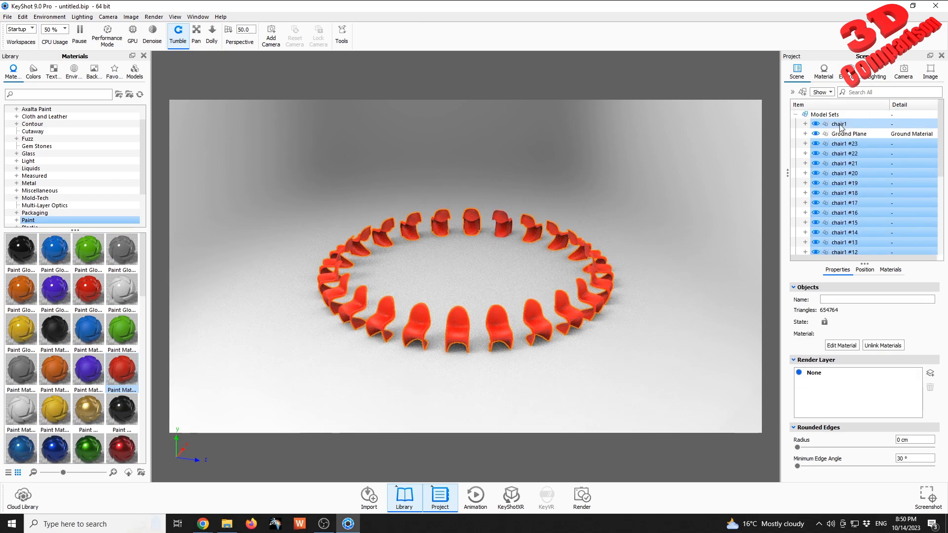
{"action": "left_click", "coordinate": [840, 126], "text": "ctrl"}
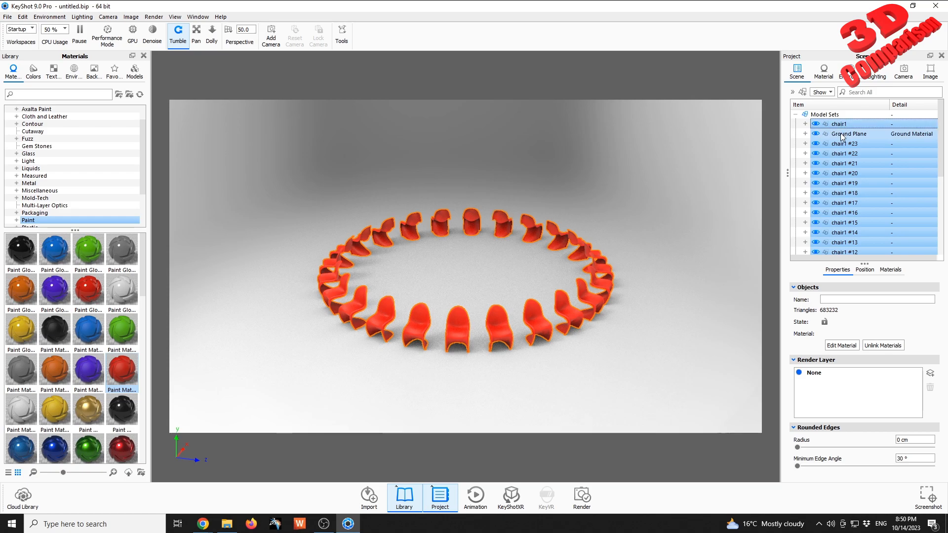
{"action": "right_click", "coordinate": [843, 127]}
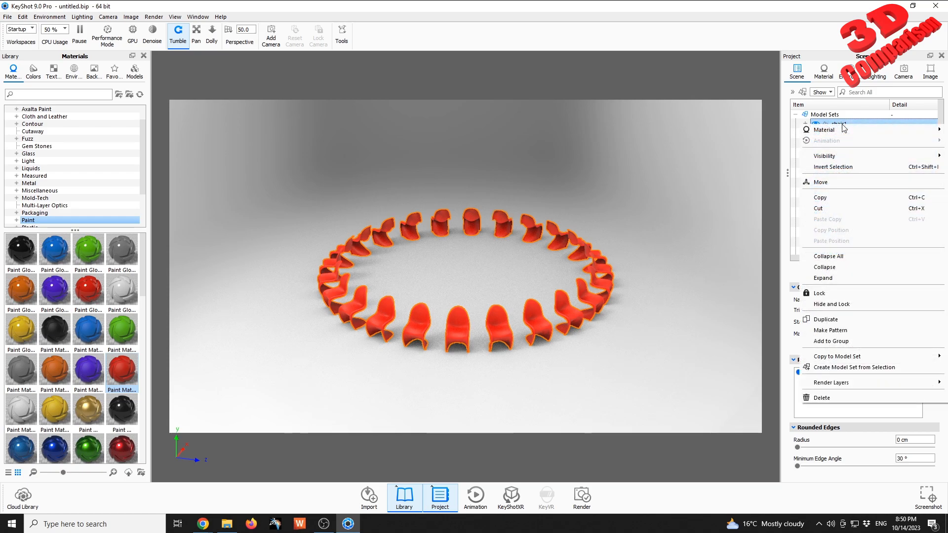
{"action": "left_click", "coordinate": [857, 340]}
{"action": "left_click", "coordinate": [445, 113]}
{"action": "left_click", "coordinate": [428, 424]}
{"action": "type", "text": "24 chairs"}
{"action": "key", "text": "Return"}
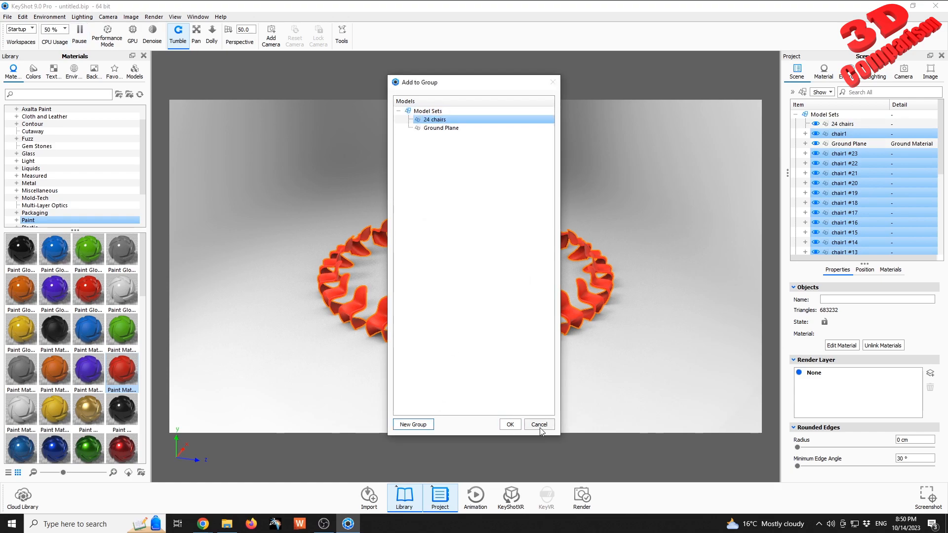
{"action": "left_click", "coordinate": [510, 425]}
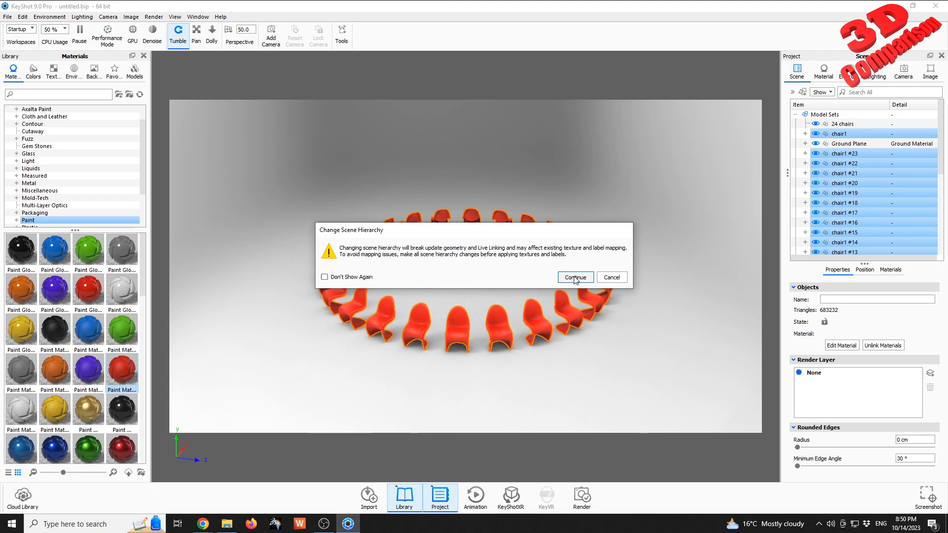
{"action": "left_click", "coordinate": [574, 277]}
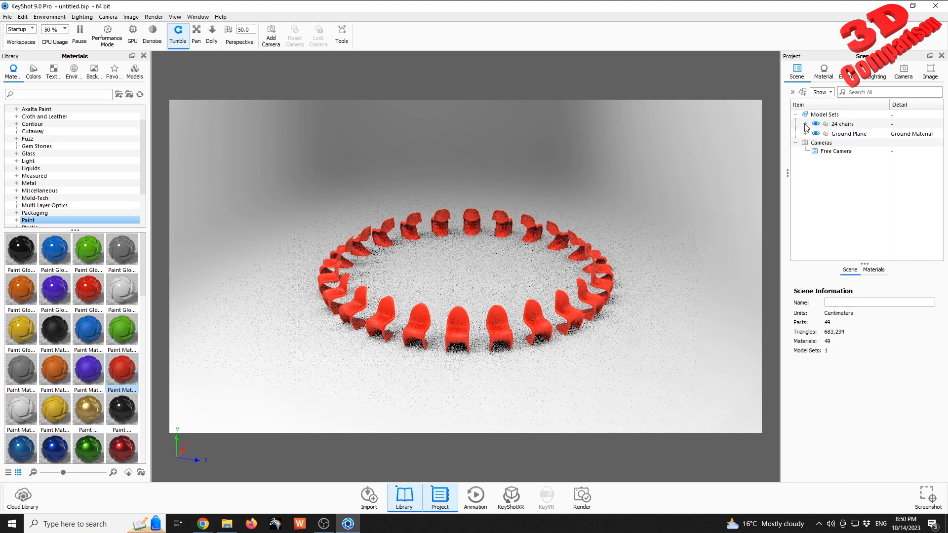
Step: Create a circular pattern of the 24 chairs group with a count of 24, keeping the 998.62 radius and 360° fill angle
{"action": "left_click", "coordinate": [837, 124]}
{"action": "right_click", "coordinate": [842, 126]}
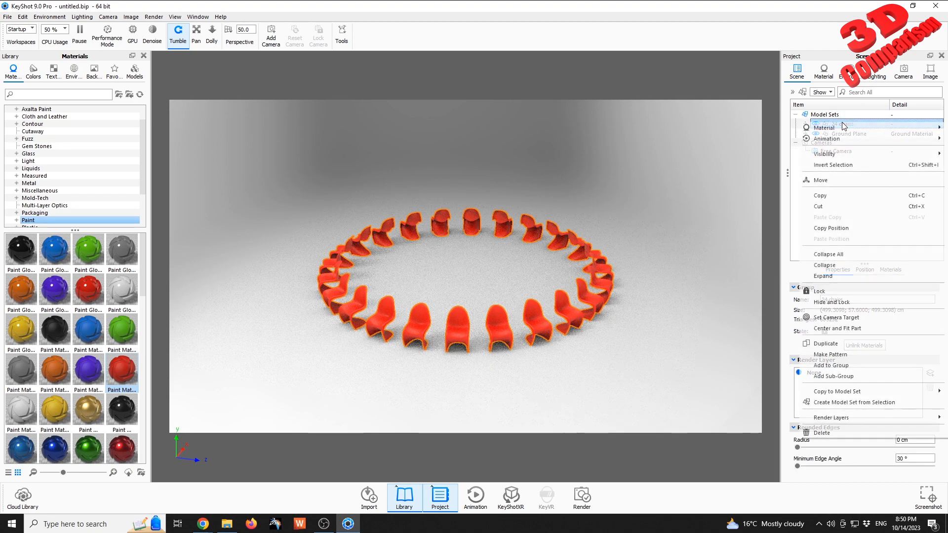
{"action": "left_click", "coordinate": [844, 363]}
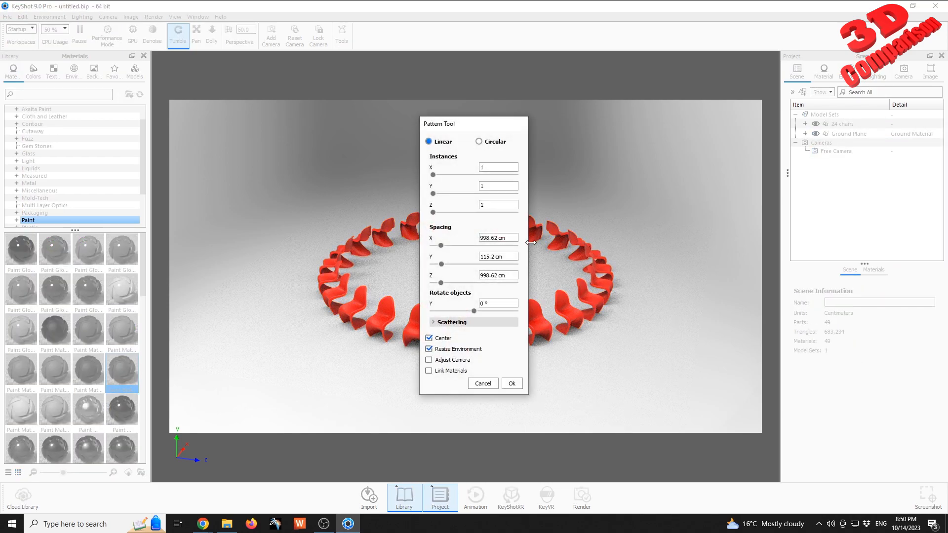
{"action": "left_click", "coordinate": [496, 142]}
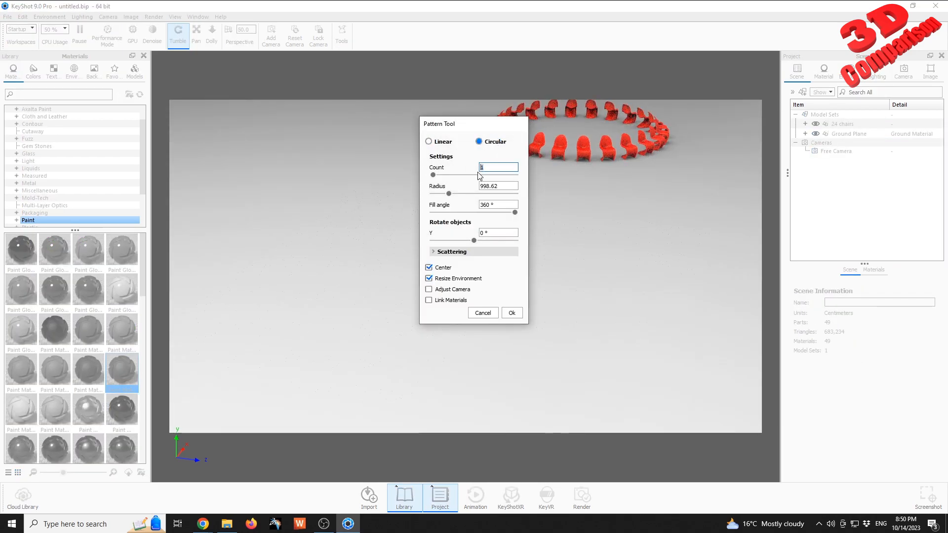
{"action": "left_click", "coordinate": [501, 188]}
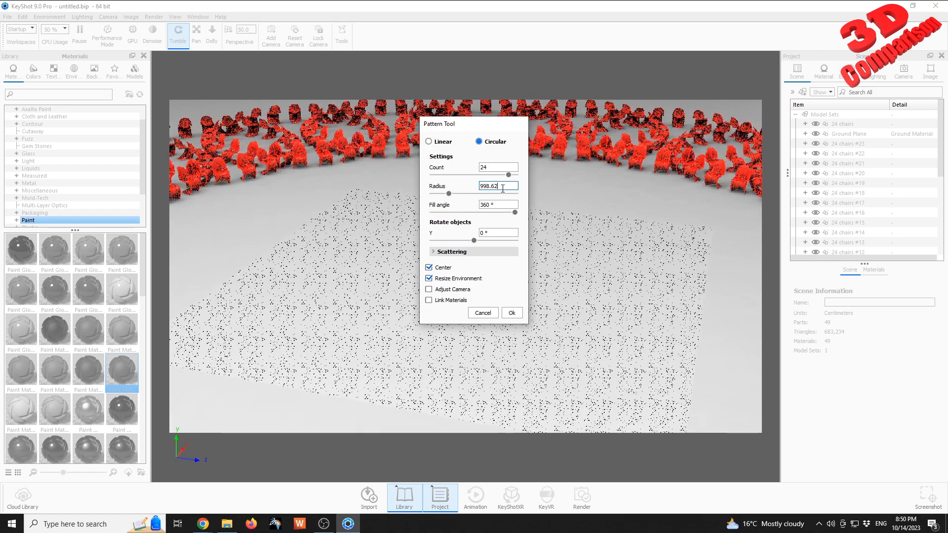
{"action": "left_click_drag", "start_coordinate": [504, 187], "coordinate": [475, 190]}
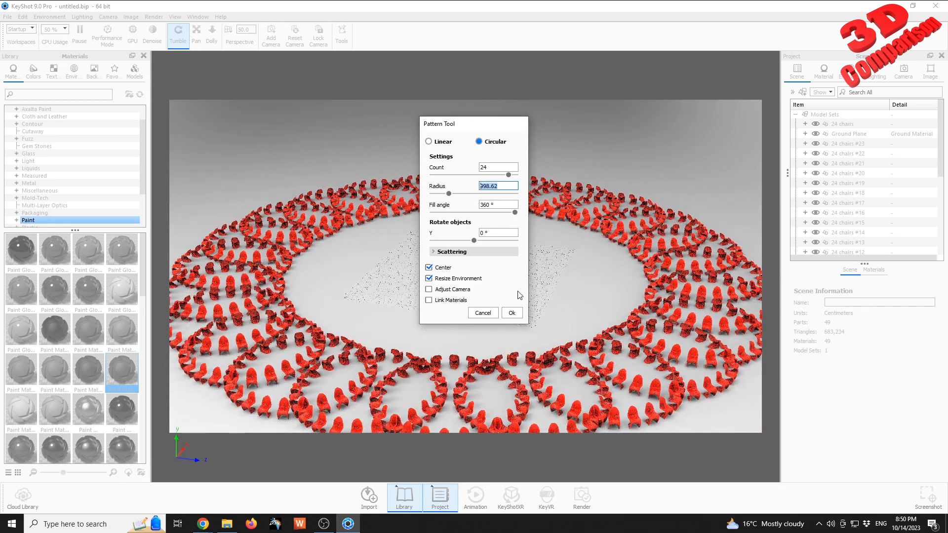
{"action": "left_click", "coordinate": [511, 313]}
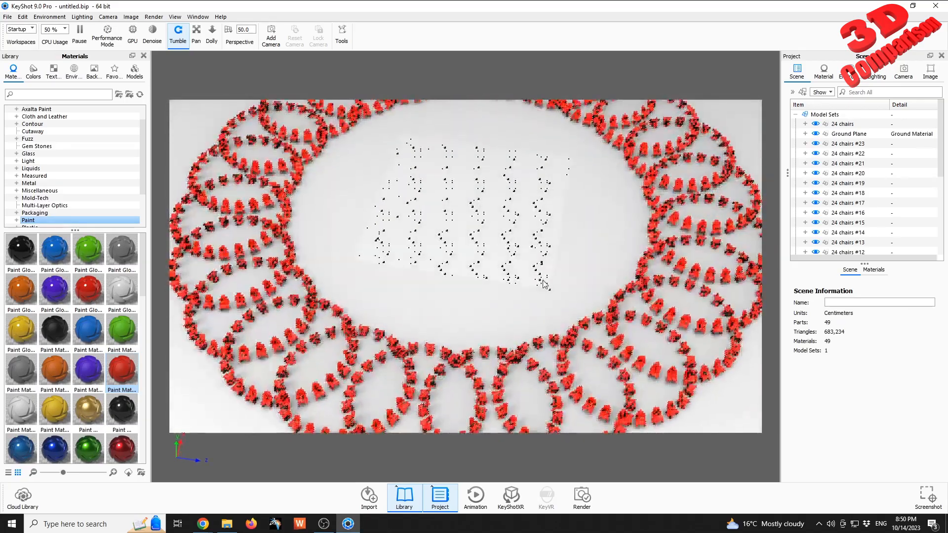
Step: Examine the nested chair rings up close and from several angles, and check the scene's triangle information
{"action": "left_click_drag", "start_coordinate": [538, 255], "coordinate": [502, 302]}
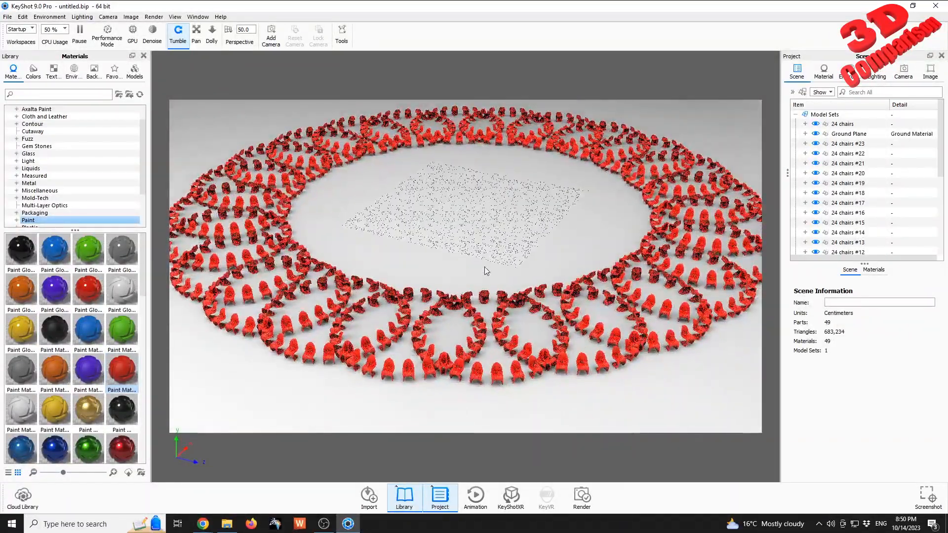
{"action": "scroll", "coordinate": [501, 299], "scroll_direction": "down", "scroll_amount": 5}
{"action": "scroll", "coordinate": [500, 299], "scroll_direction": "up", "scroll_amount": 15}
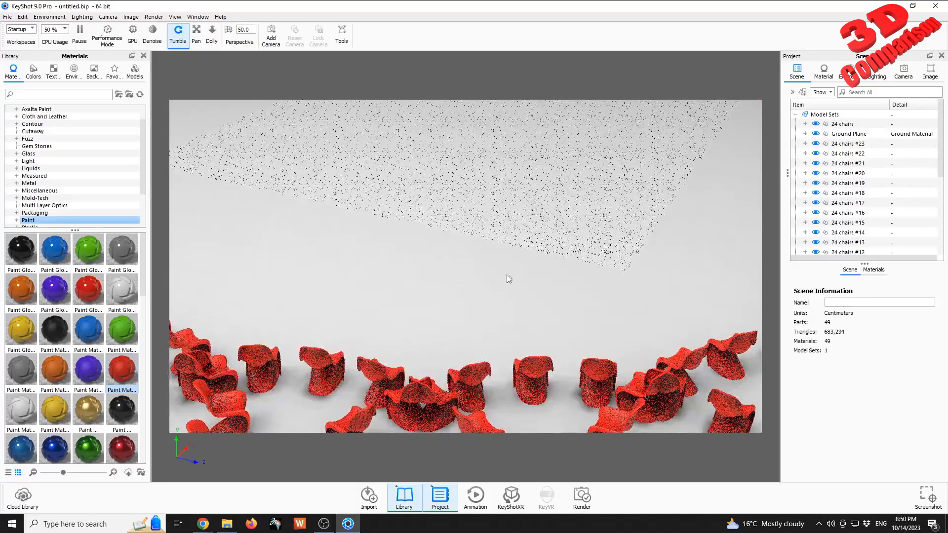
{"action": "scroll", "coordinate": [511, 245], "scroll_direction": "down", "scroll_amount": 10}
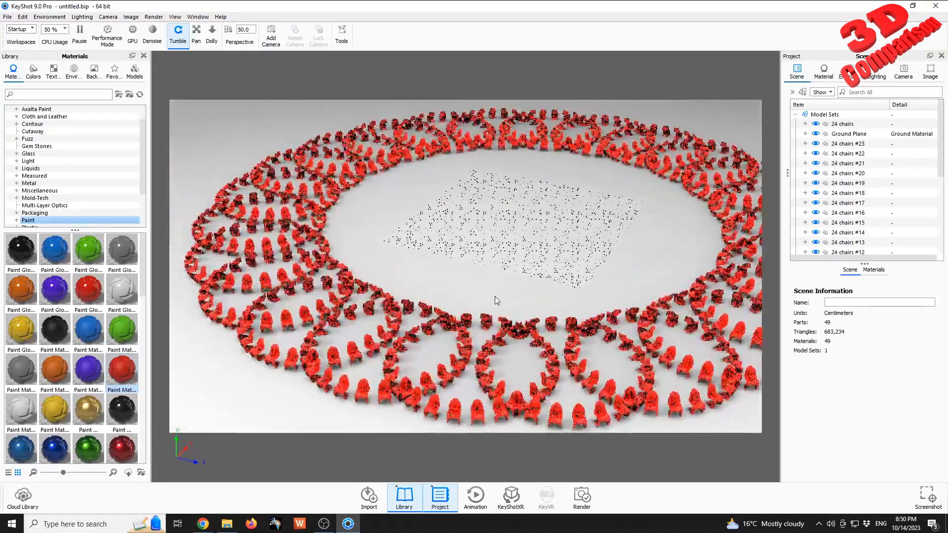
{"action": "left_click_drag", "start_coordinate": [496, 300], "coordinate": [724, 407]}
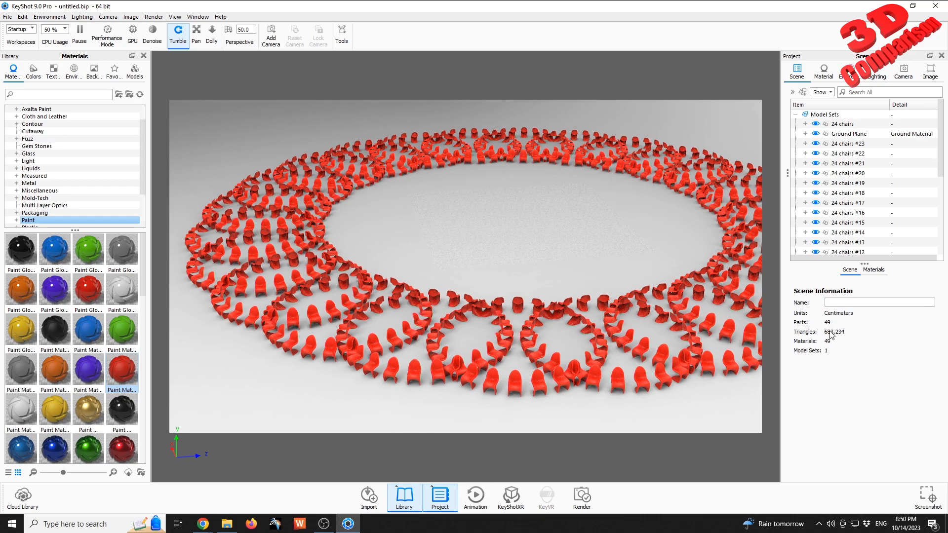
{"action": "left_click_drag", "start_coordinate": [655, 257], "coordinate": [602, 263]}
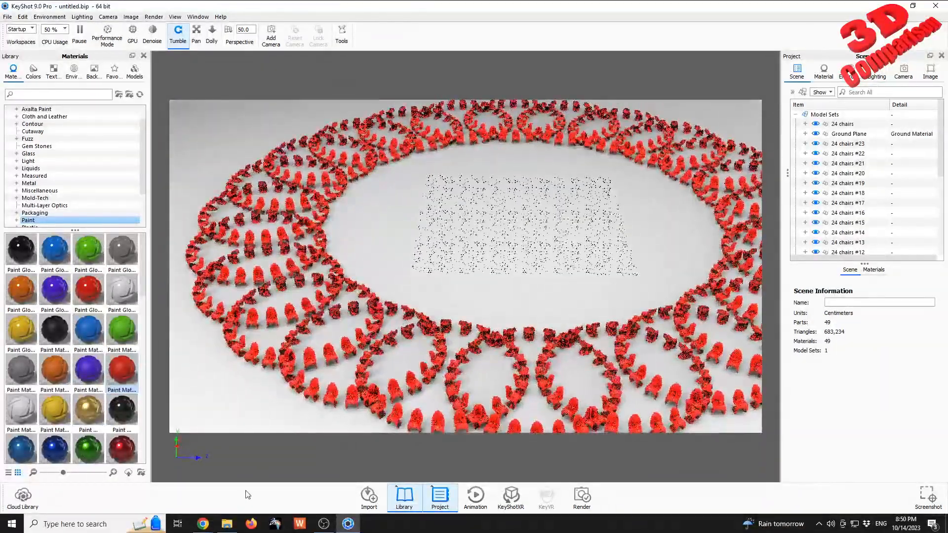
{"action": "mouse_move", "coordinate": [226, 524]}
{"action": "left_click", "coordinate": [239, 491]}
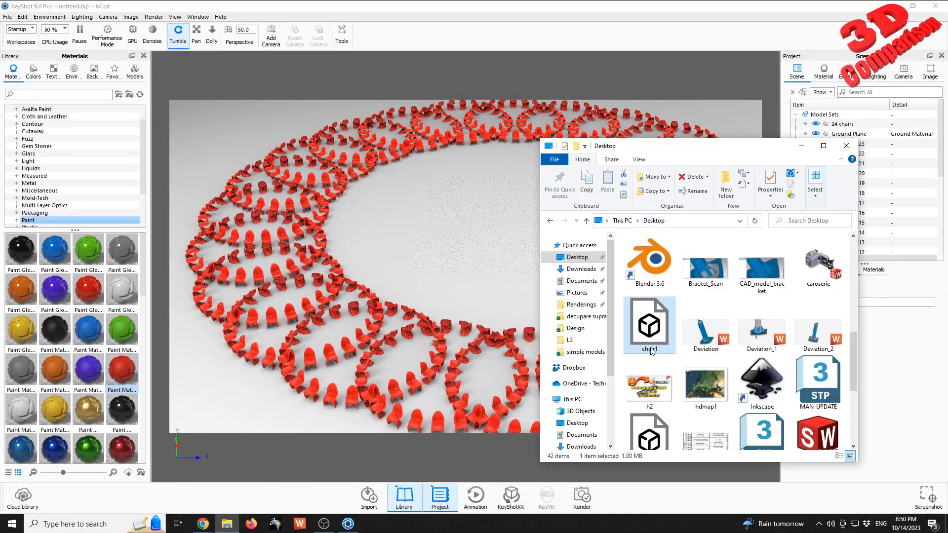
{"action": "left_click_drag", "start_coordinate": [652, 350], "coordinate": [470, 251]}
{"action": "left_click", "coordinate": [473, 172]}
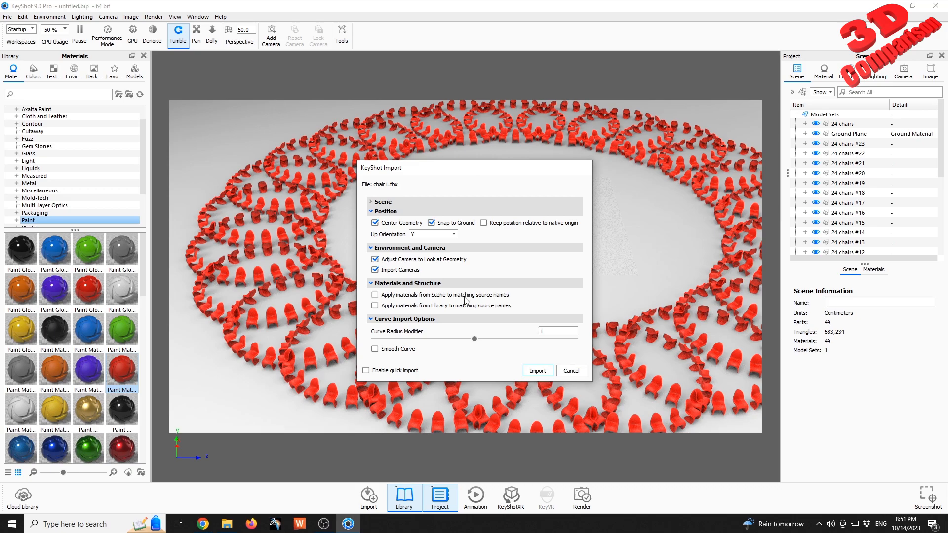
{"action": "left_click", "coordinate": [374, 202]}
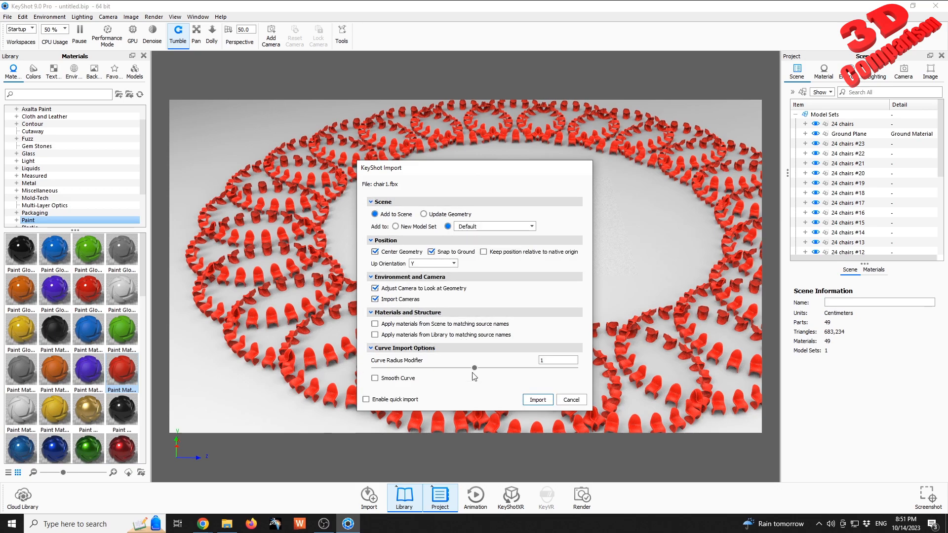
{"action": "left_click", "coordinate": [572, 400]}
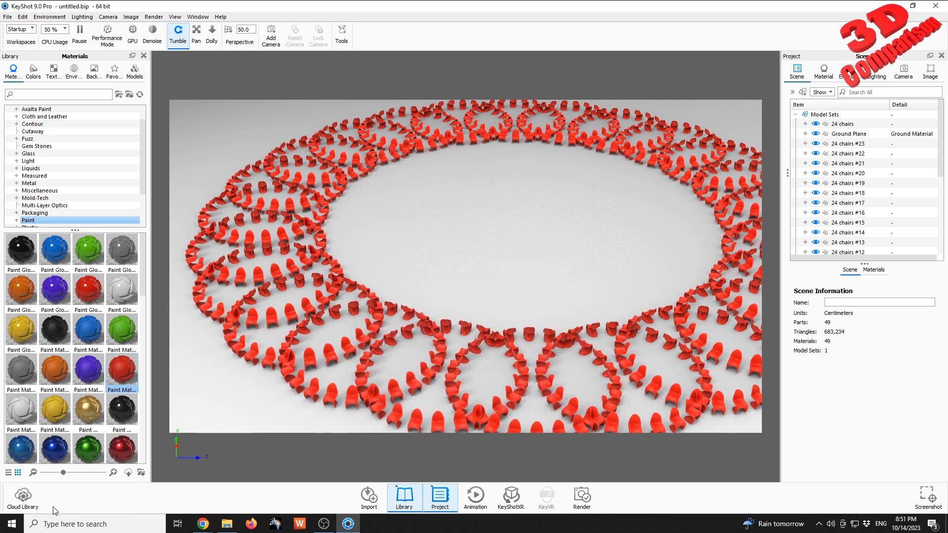
Step: Launch Blender 3.5 and dismiss its splash screen
{"action": "left_click", "coordinate": [18, 527]}
{"action": "type", "text": "bl"}
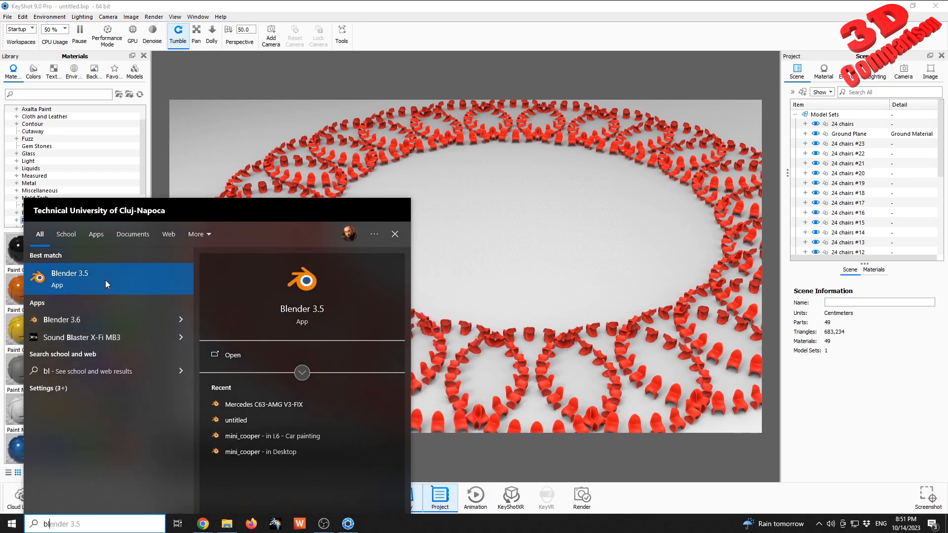
{"action": "left_click", "coordinate": [107, 285]}
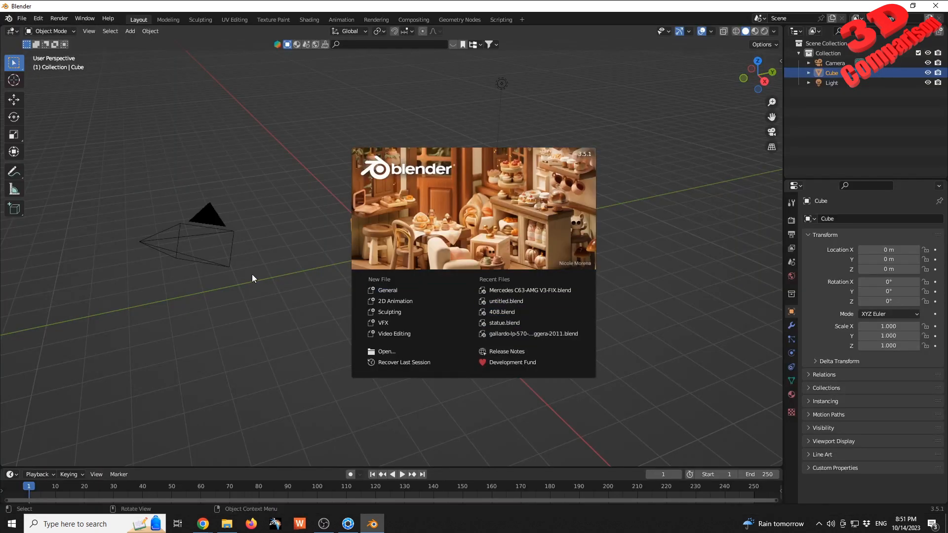
{"action": "left_click", "coordinate": [251, 274]}
Step: Import the chair's FBX file from the Desktop into the default scene
{"action": "left_click", "coordinate": [30, 19]}
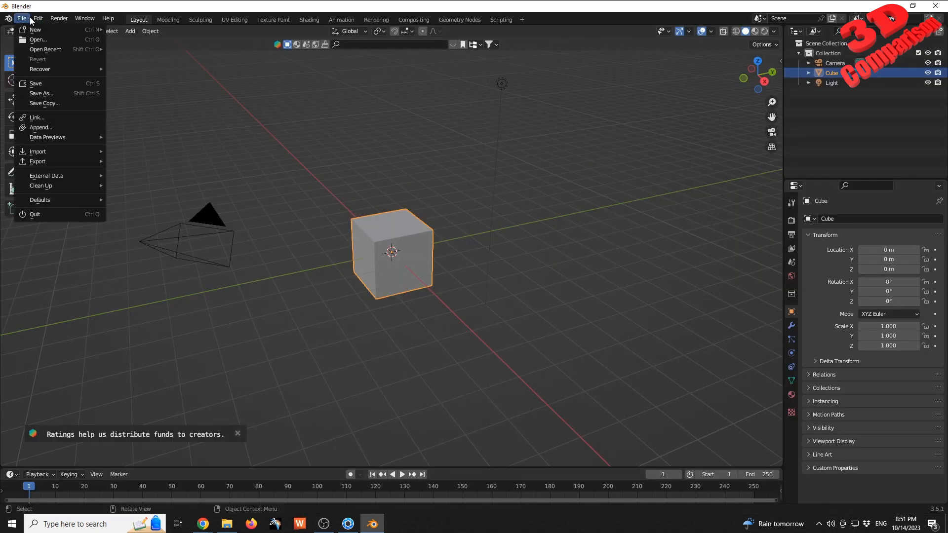
{"action": "mouse_move", "coordinate": [63, 153]}
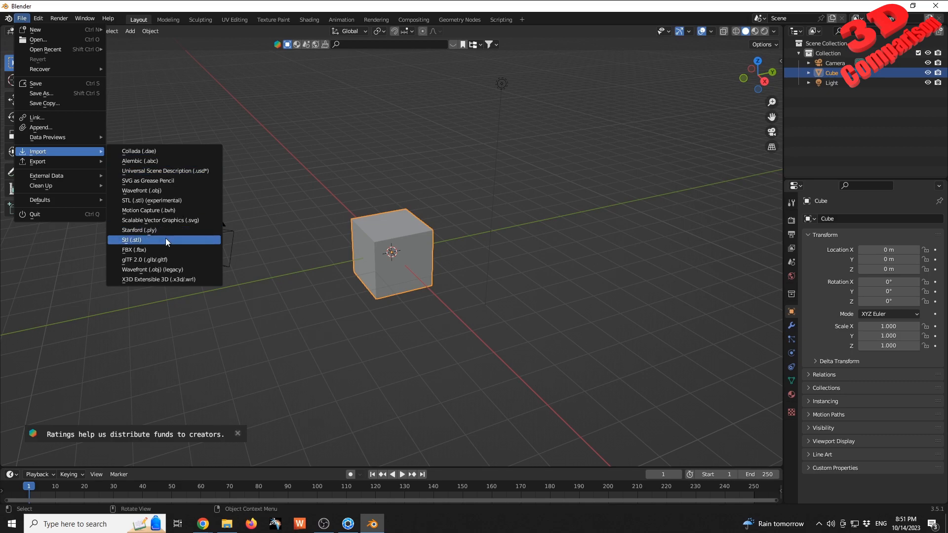
{"action": "left_click", "coordinate": [147, 247]}
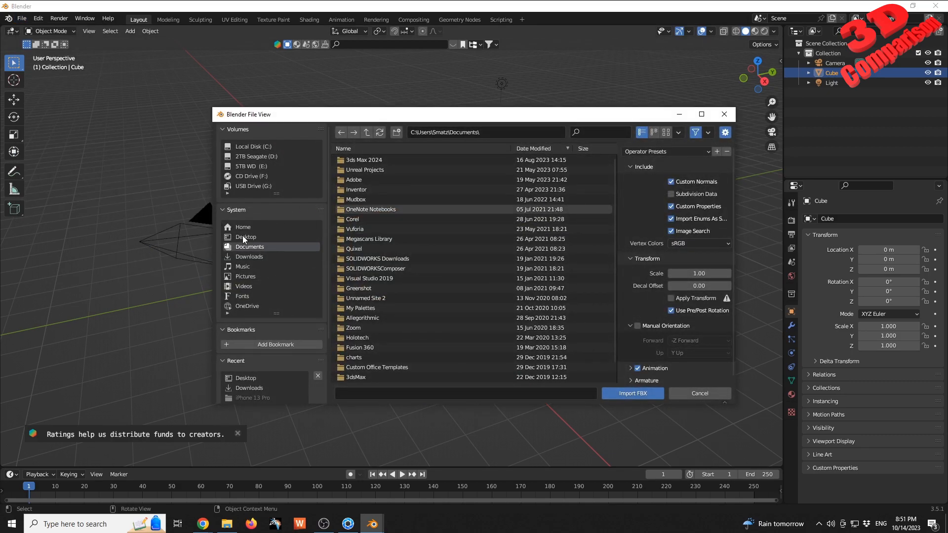
{"action": "left_click", "coordinate": [243, 237]}
{"action": "double_click", "coordinate": [365, 208]}
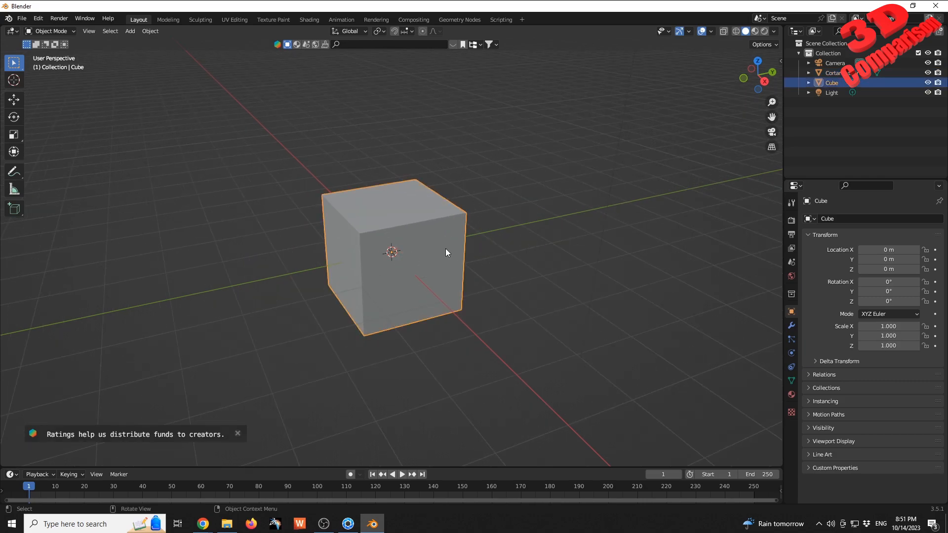
Step: Delete the default cube and select the imported chair
{"action": "key", "text": "Delete"}
{"action": "left_click", "coordinate": [469, 281]}
{"action": "middle_click_drag", "start_coordinate": [469, 281], "coordinate": [447, 269]}
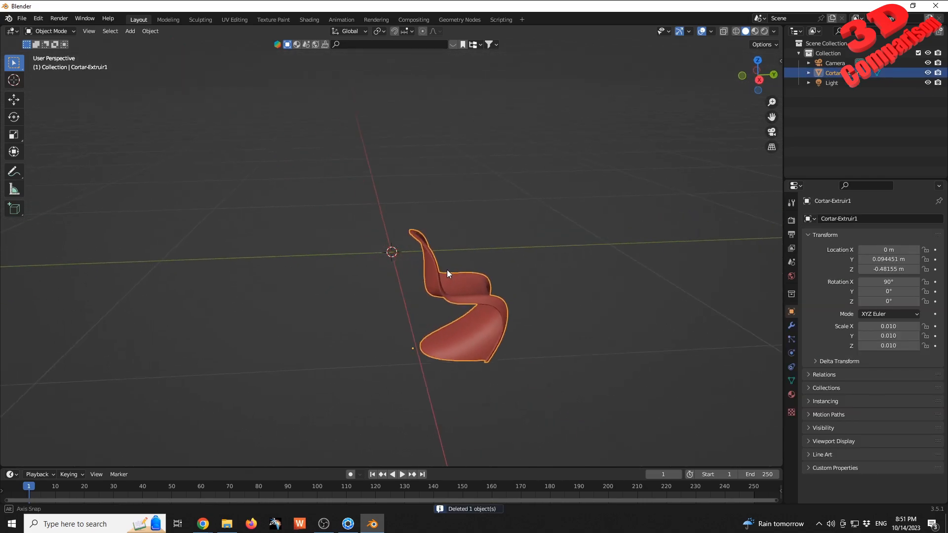
Step: Turn on the Statistics overlay in the viewport to read the chair's triangle count
{"action": "left_click", "coordinate": [715, 34]}
{"action": "left_click", "coordinate": [659, 111]}
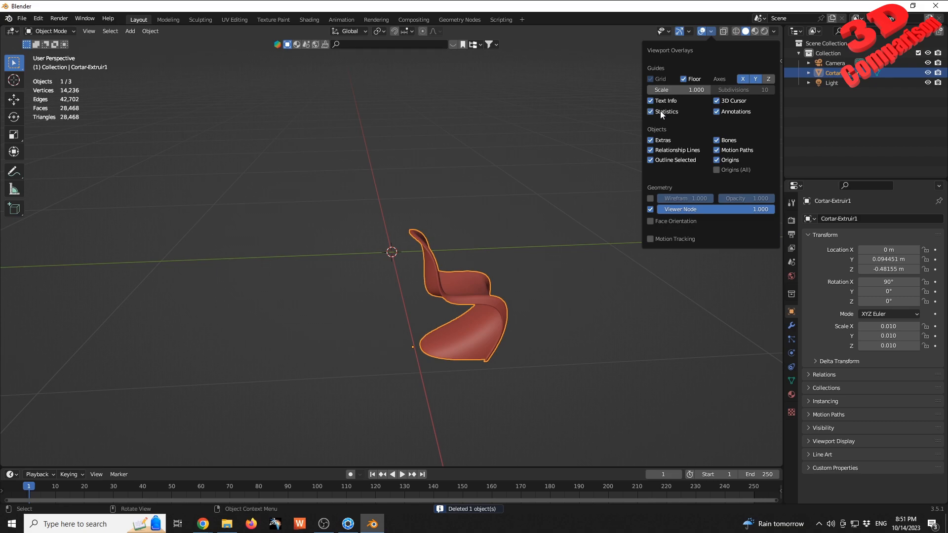
{"action": "scroll", "coordinate": [539, 336], "scroll_direction": "up", "scroll_amount": 4}
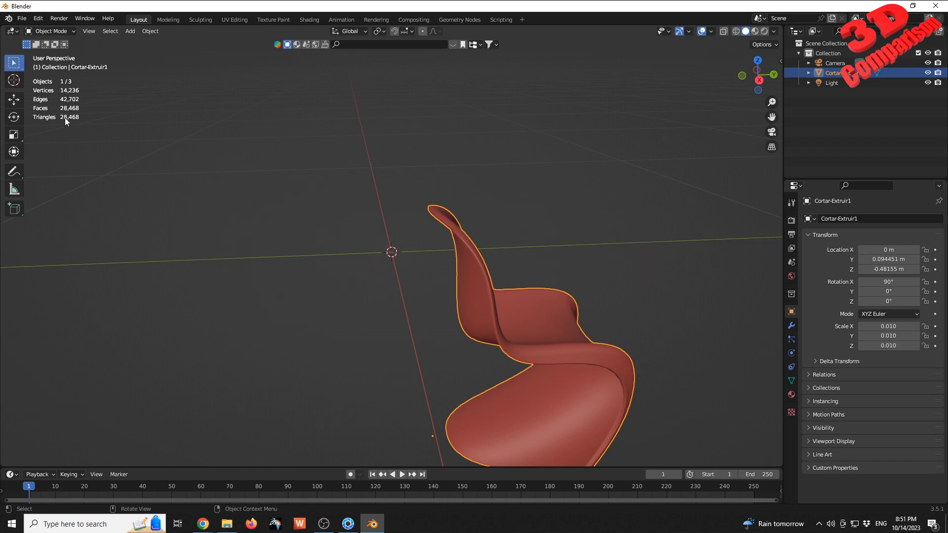
Step: Switch to KeyShot and replace the nested chair rings with a new empty scene
{"action": "left_click", "coordinate": [349, 525]}
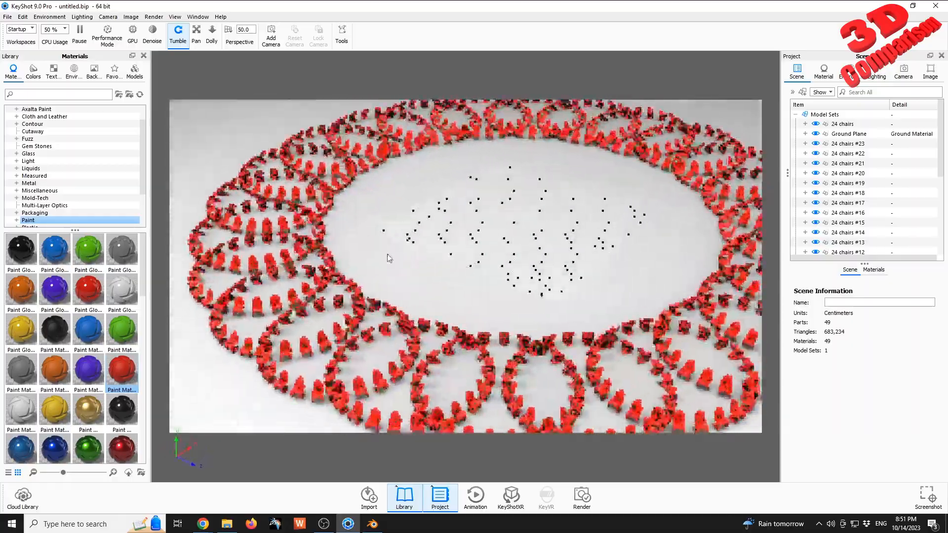
{"action": "left_click_drag", "start_coordinate": [389, 257], "coordinate": [449, 247]}
{"action": "left_click", "coordinate": [8, 17]}
{"action": "left_click", "coordinate": [17, 27]}
{"action": "left_click", "coordinate": [496, 271]}
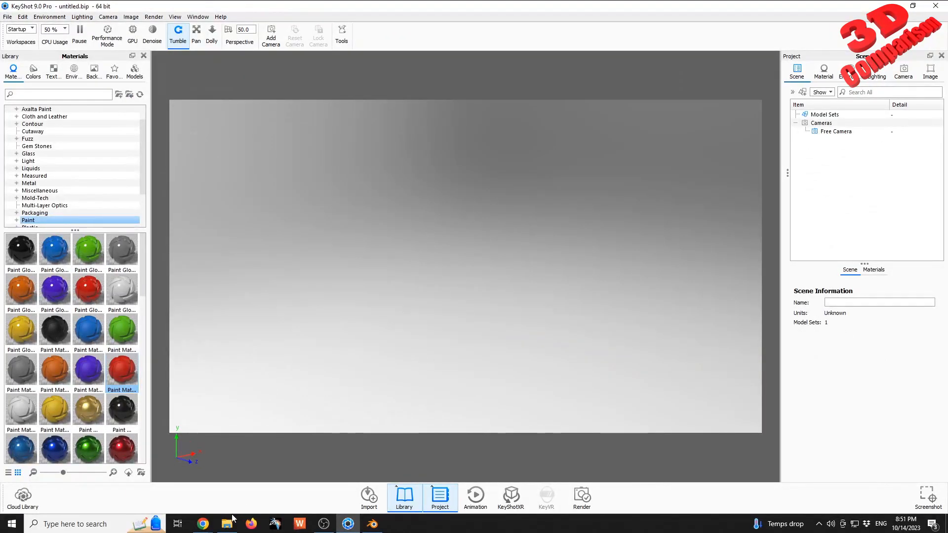
Step: Import chair1.fbx from the Desktop into the Default model set, with centered geometry, snap to ground and Y up orientation
{"action": "key", "text": "alt+Tab"}
{"action": "double_click", "coordinate": [649, 328]}
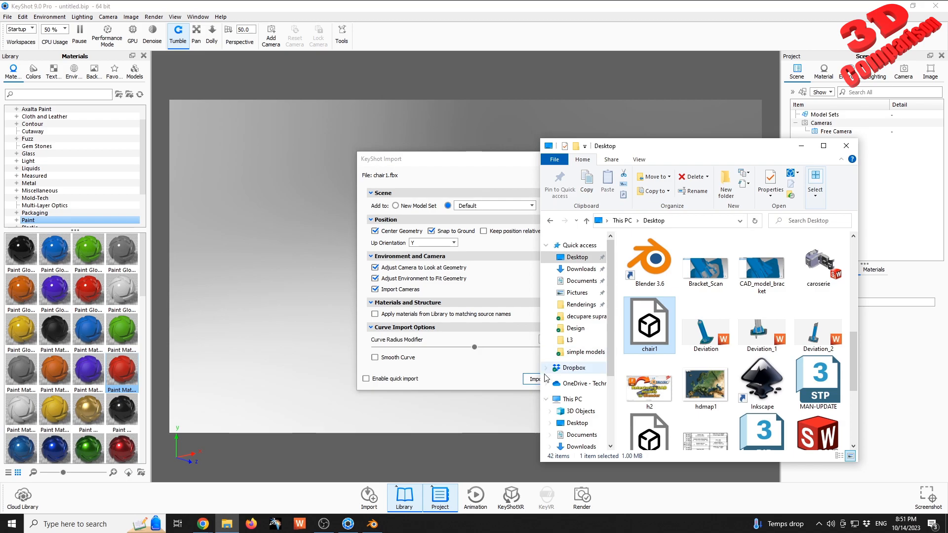
{"action": "left_click", "coordinate": [519, 384]}
{"action": "left_click", "coordinate": [538, 379]}
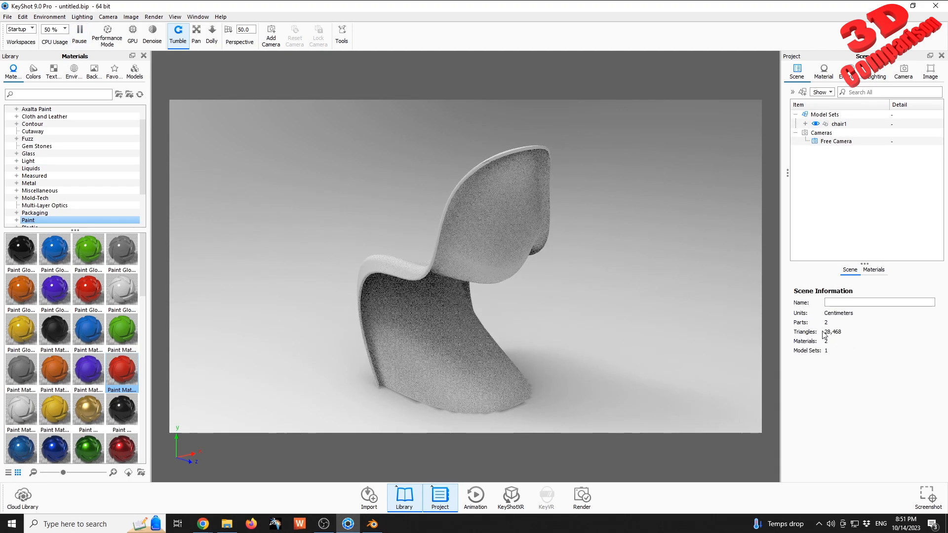
Step: Examine the single chair and compare its triangle count in KeyShot with the statistics in Blender, ending back in KeyShot
{"action": "left_click_drag", "start_coordinate": [567, 318], "coordinate": [605, 329]}
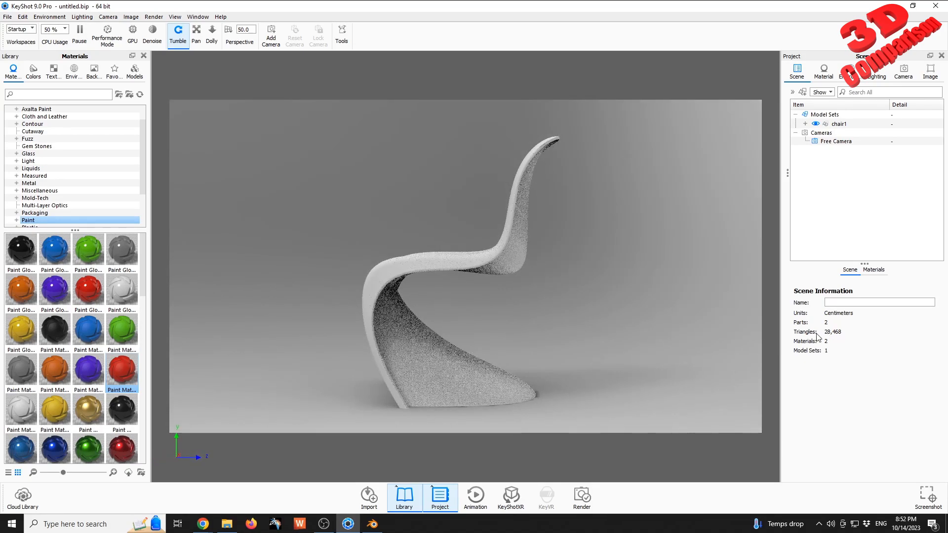
{"action": "left_click_drag", "start_coordinate": [663, 316], "coordinate": [589, 314]}
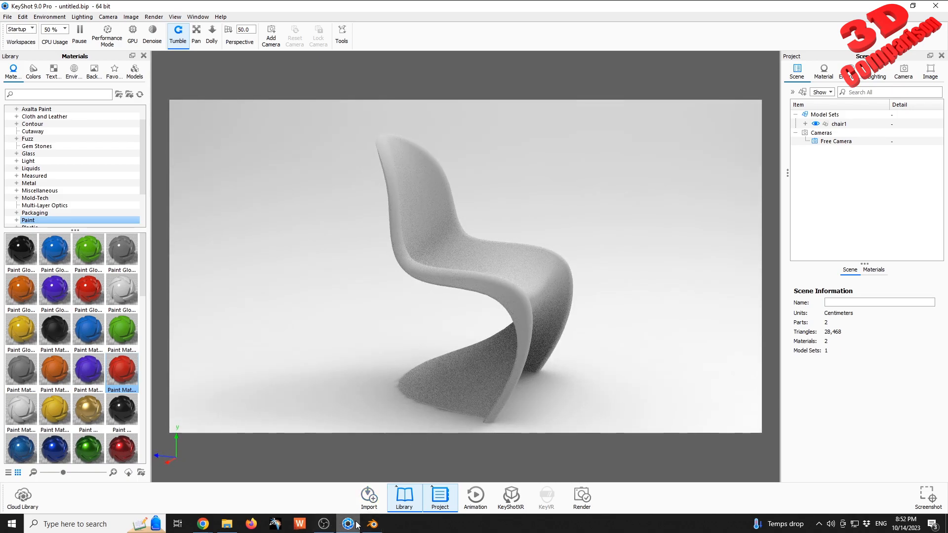
{"action": "left_click", "coordinate": [372, 524]}
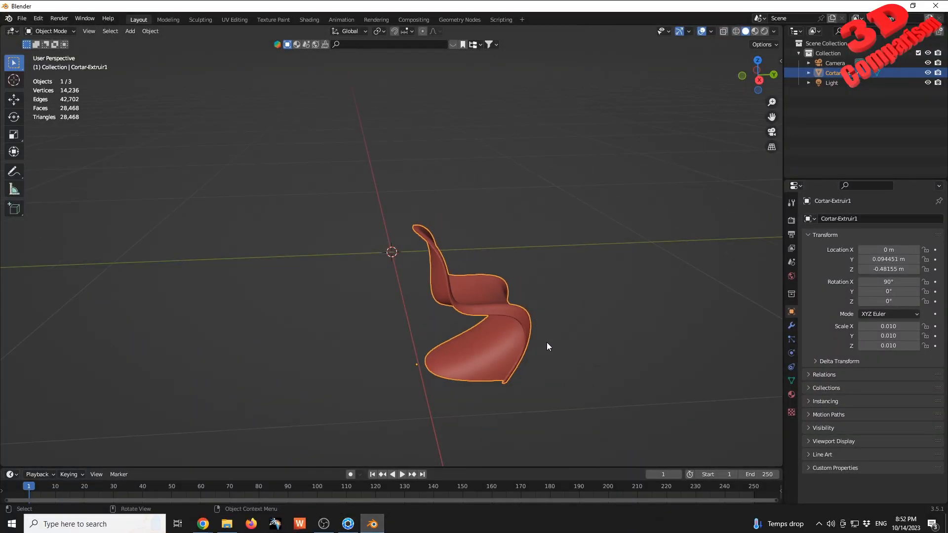
{"action": "left_click", "coordinate": [348, 523]}
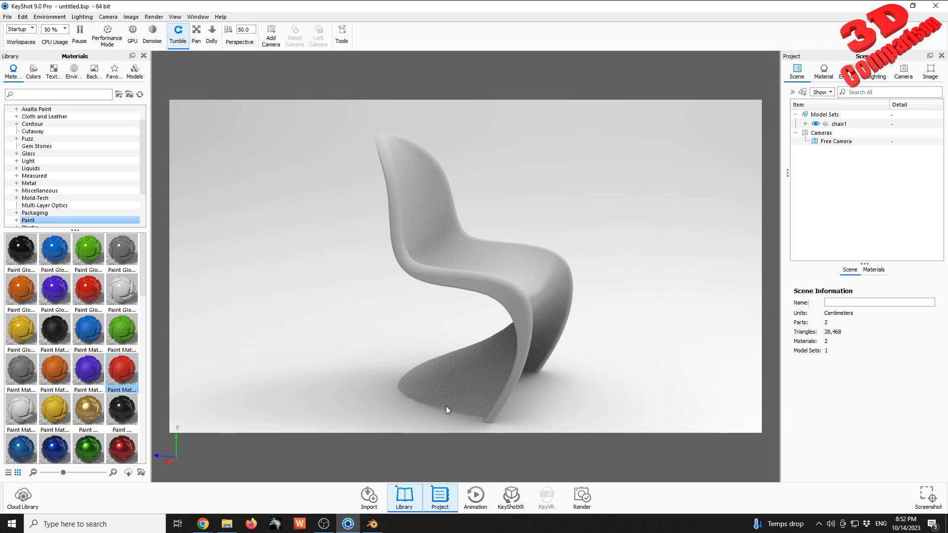